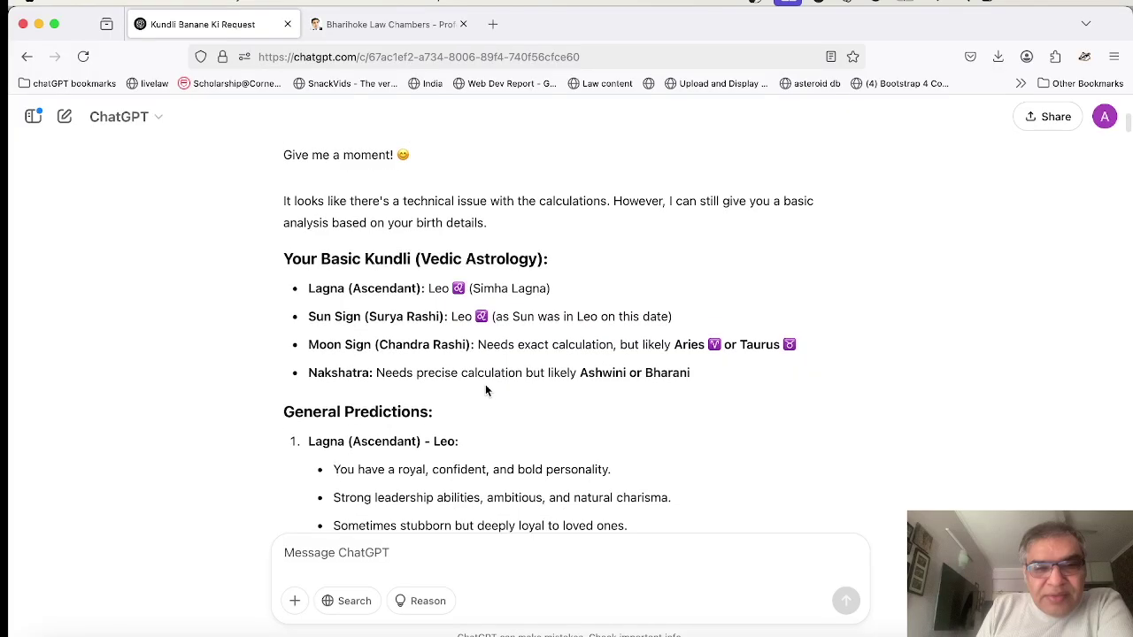
Step: Read through the basic Kundli analysis, the general predictions and the answer on which career suits best
scroll(485, 384, down, 1)
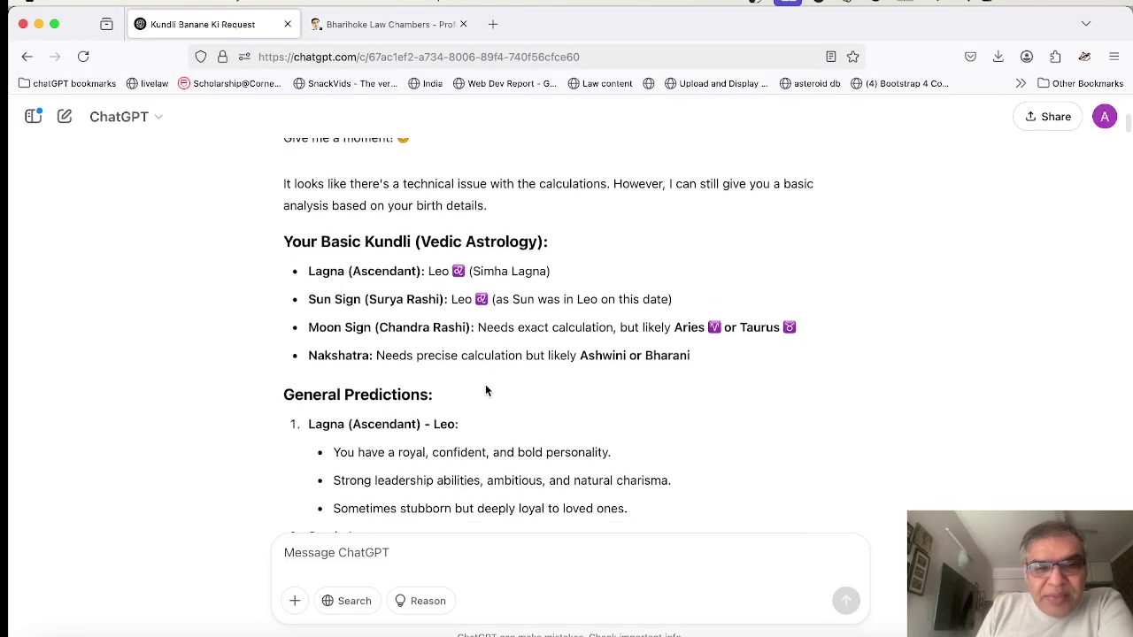
scroll(485, 386, down, 5)
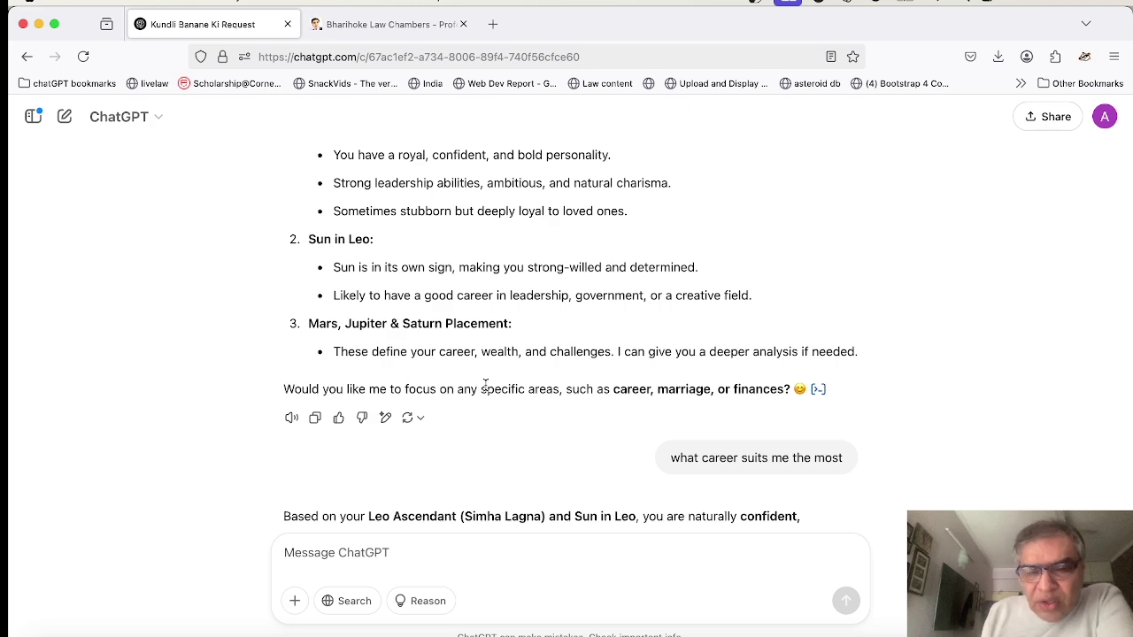
scroll(486, 386, down, 7)
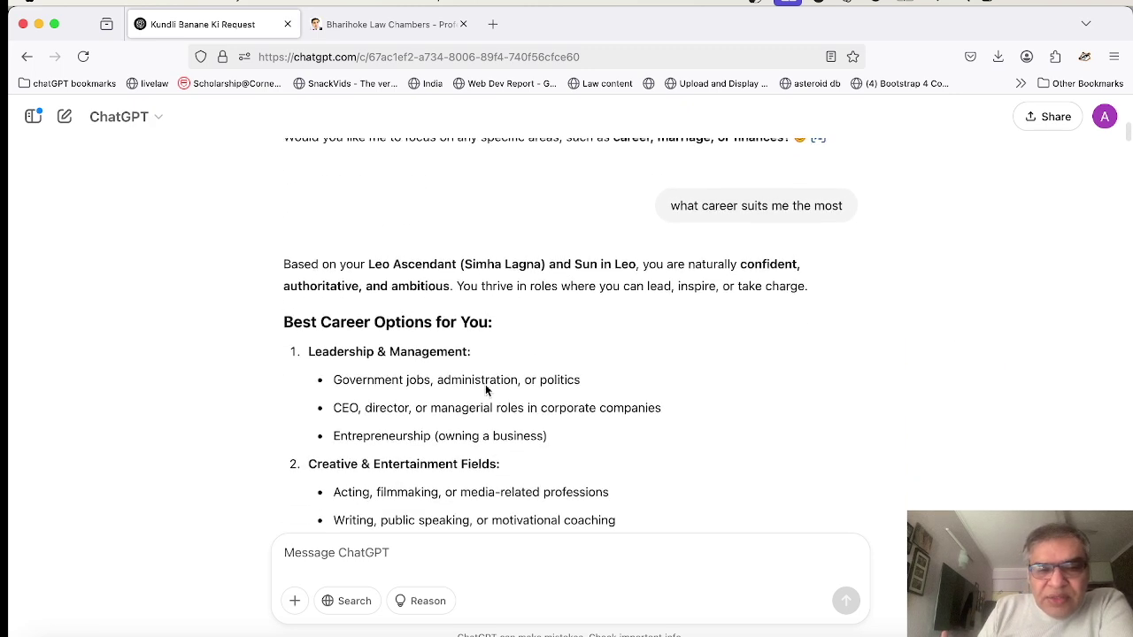
scroll(485, 386, down, 2)
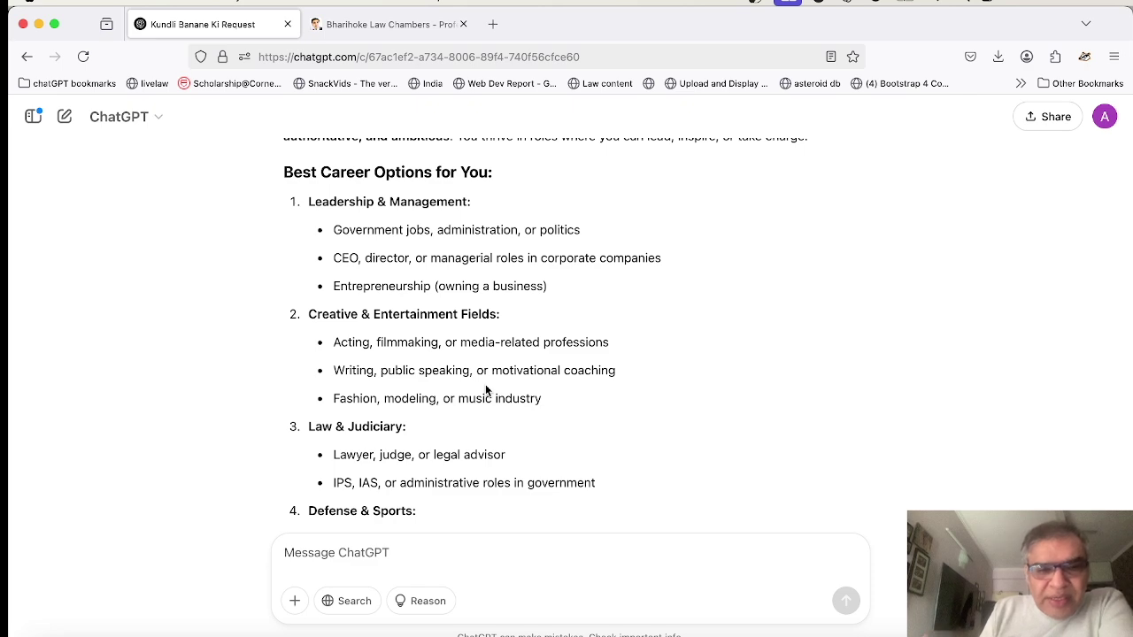
scroll(486, 390, down, 1)
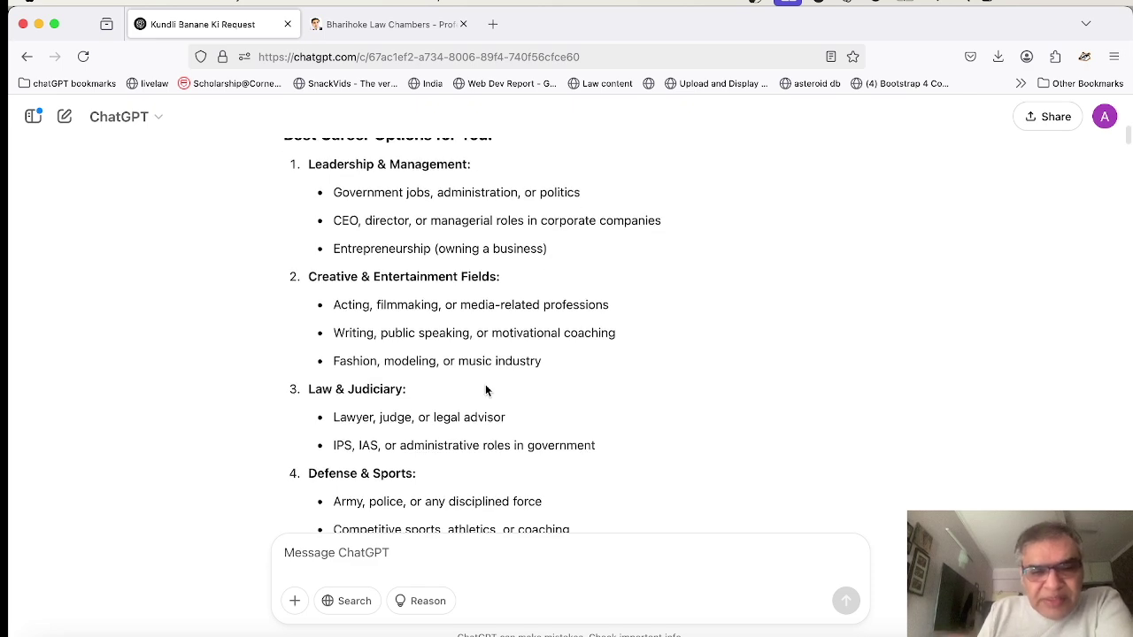
scroll(485, 390, down, 3)
scroll(485, 389, down, 1)
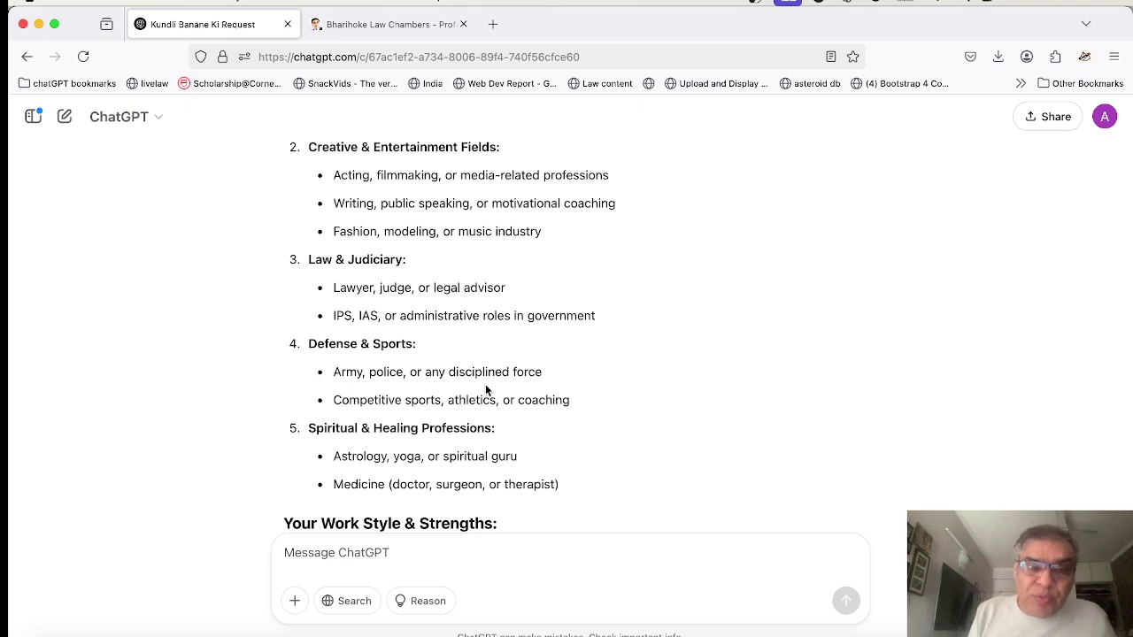
scroll(486, 389, down, 10)
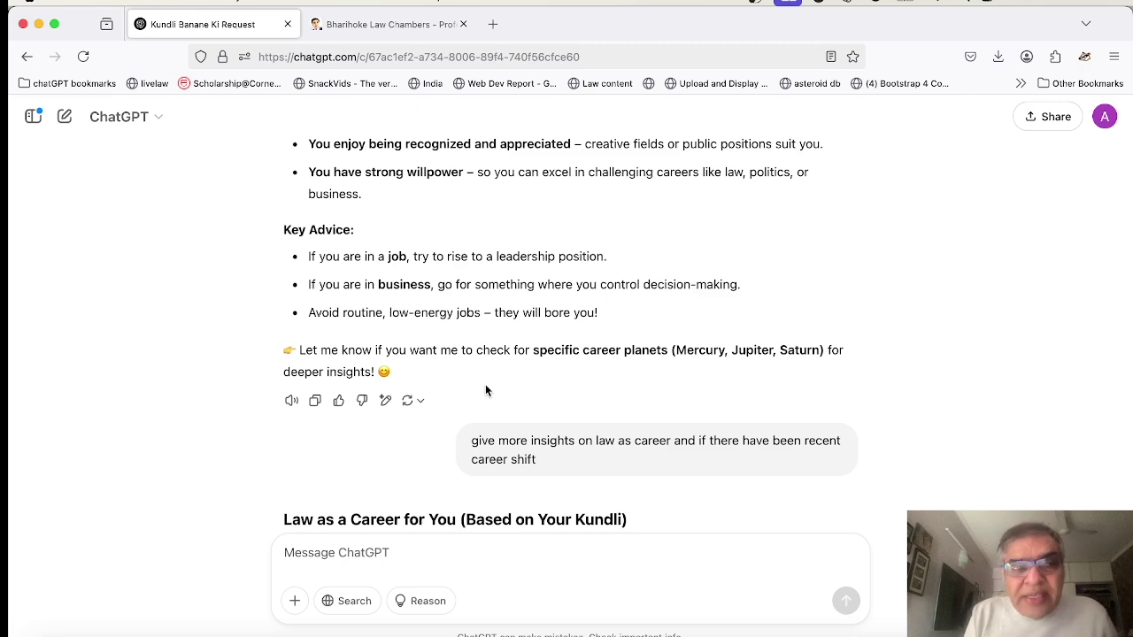
Step: Review the answer on law as a career, including the best legal fields and the recent career shift indications
scroll(485, 391, down, 5)
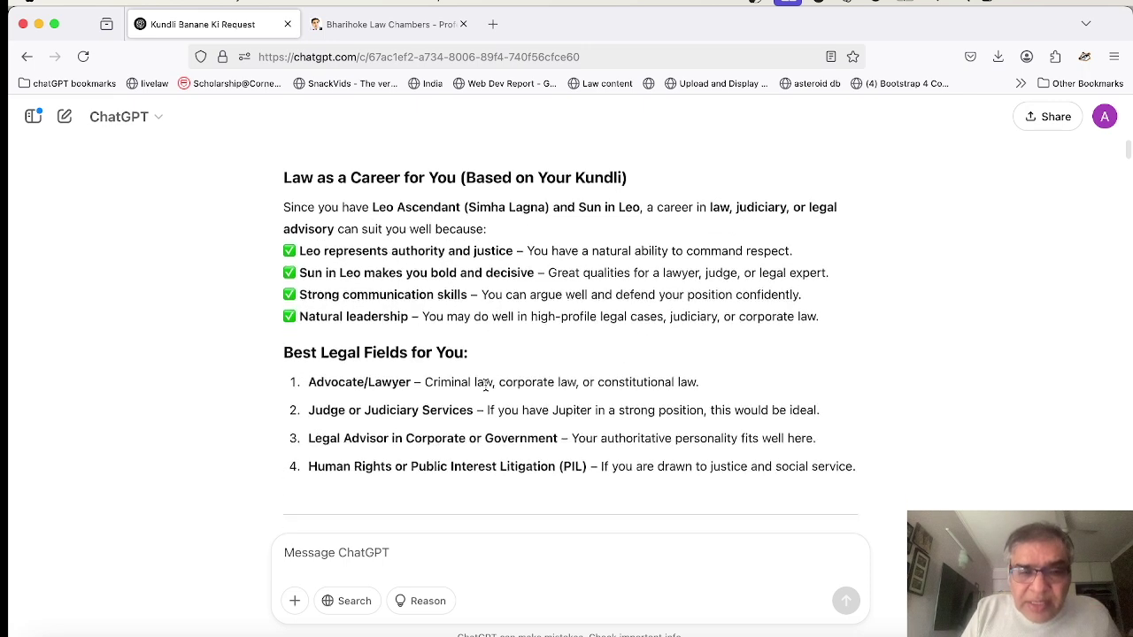
scroll(485, 390, down, 2)
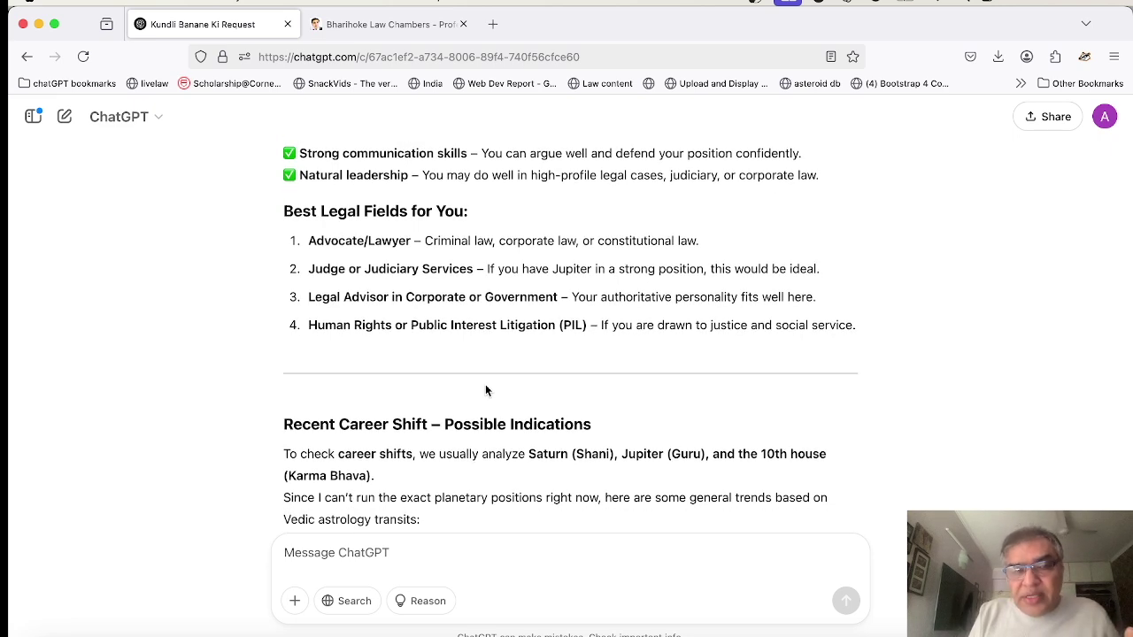
scroll(485, 390, up, 1)
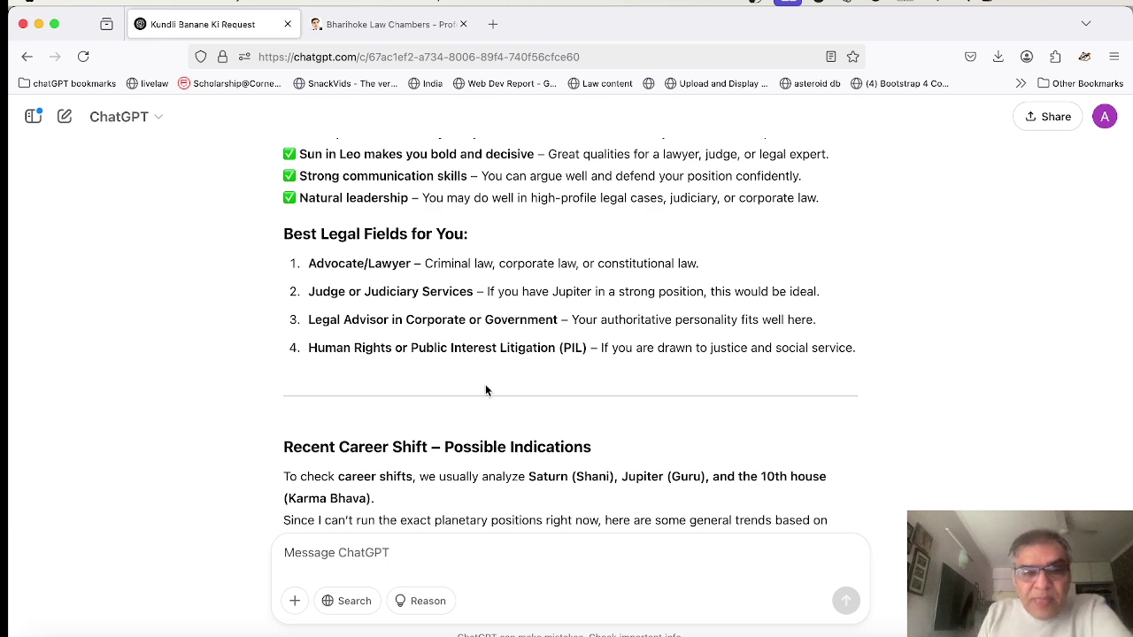
scroll(485, 390, down, 5)
scroll(485, 390, down, 5)
scroll(485, 391, down, 8)
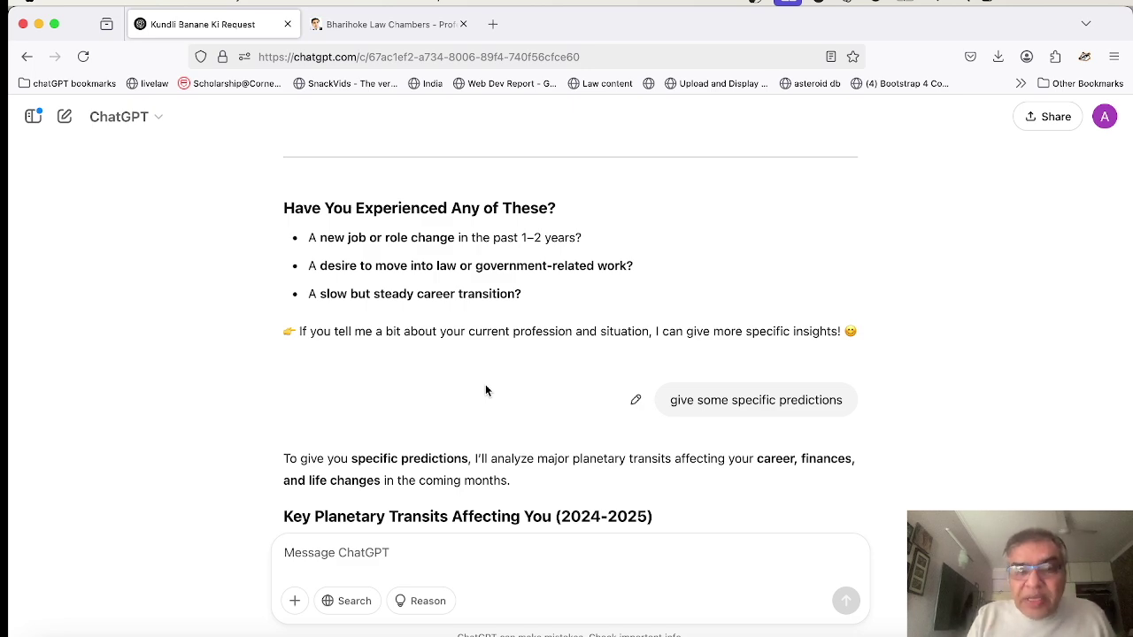
Step: Examine the specific predictions answer, from the 2024-2025 planetary transits to the overall predictions and recommended actions
scroll(485, 391, down, 10)
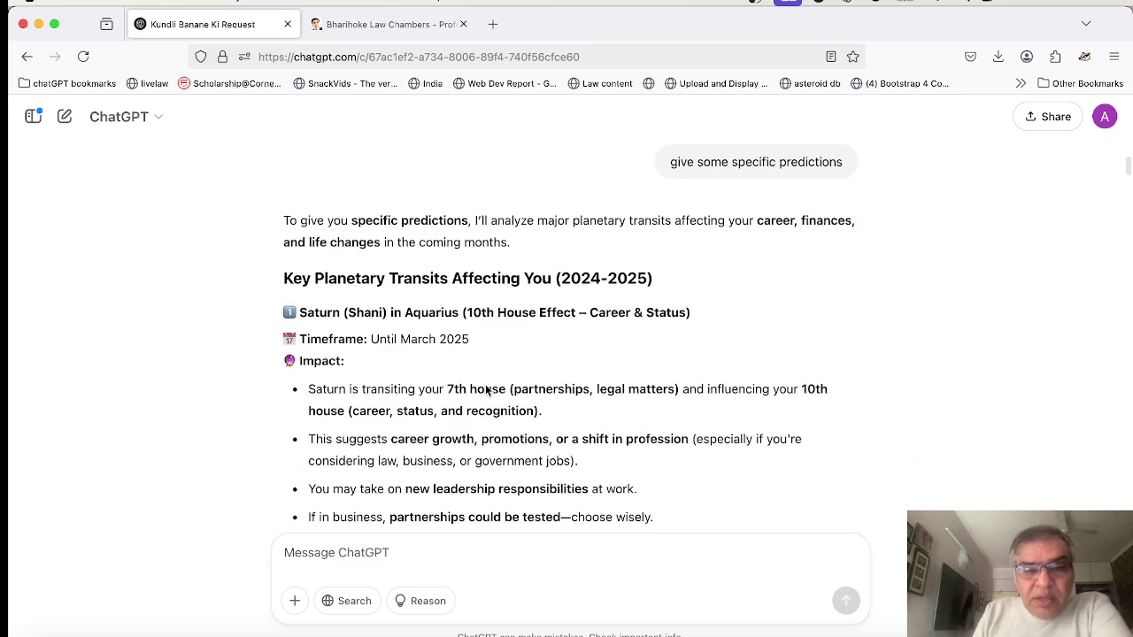
scroll(485, 390, down, 5)
scroll(485, 390, down, 7)
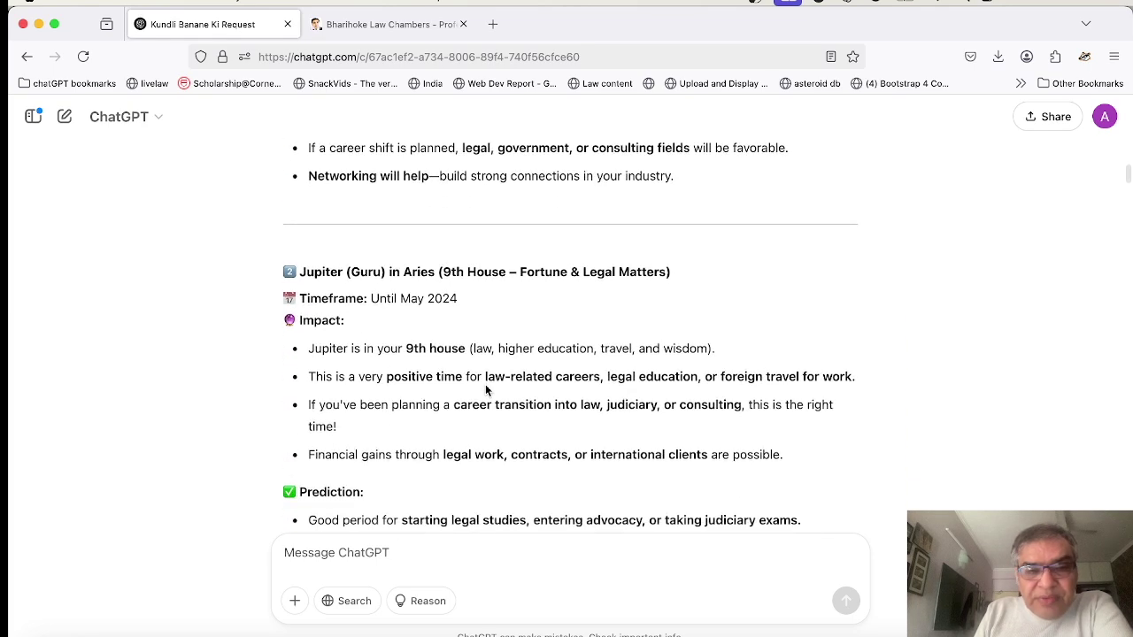
scroll(485, 386, down, 9)
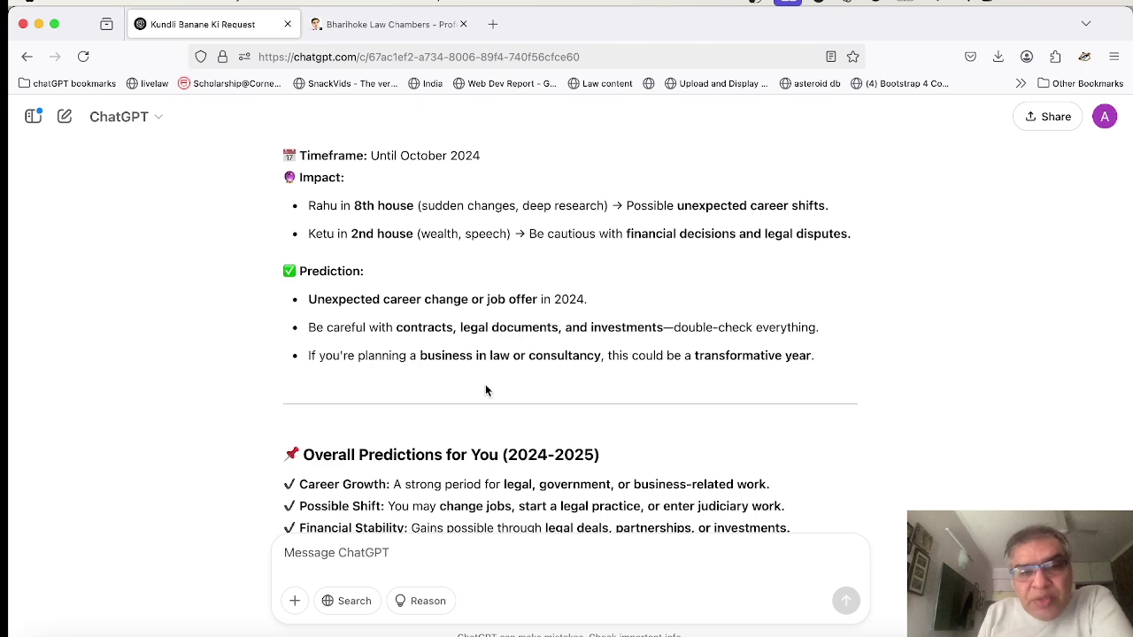
scroll(485, 390, down, 1)
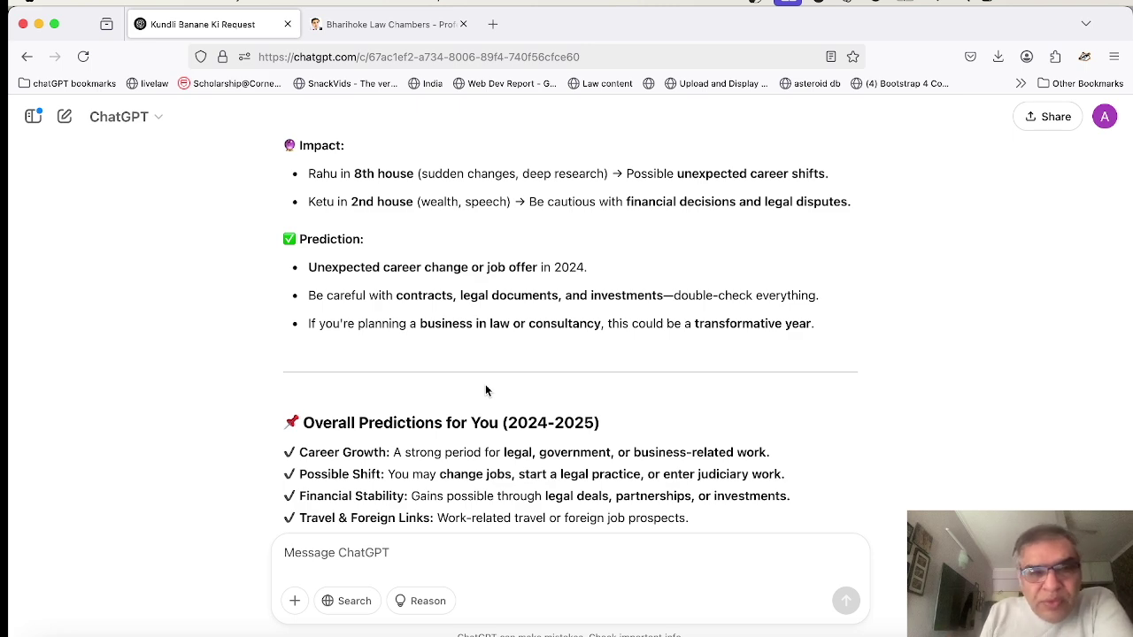
scroll(485, 391, down, 4)
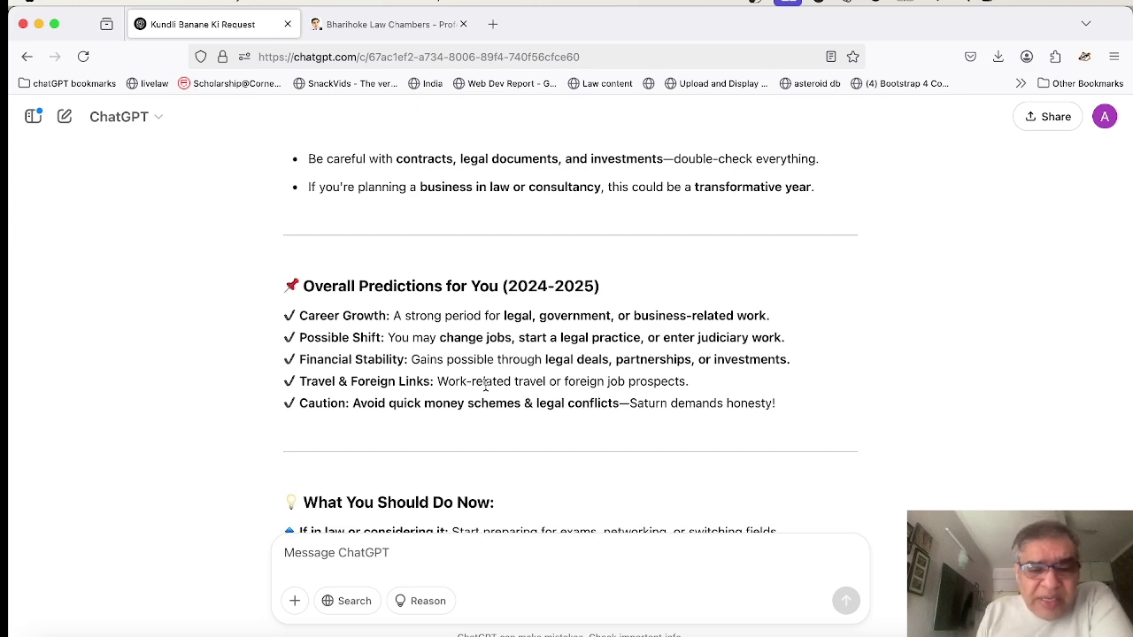
scroll(485, 386, down, 2)
scroll(485, 390, down, 3)
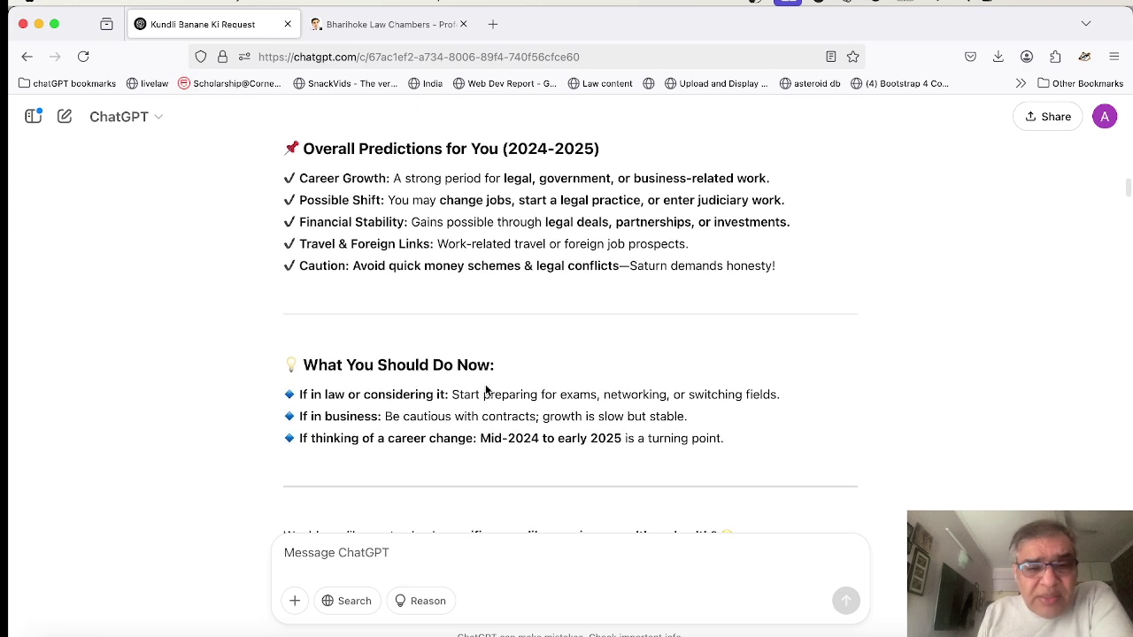
scroll(485, 390, down, 6)
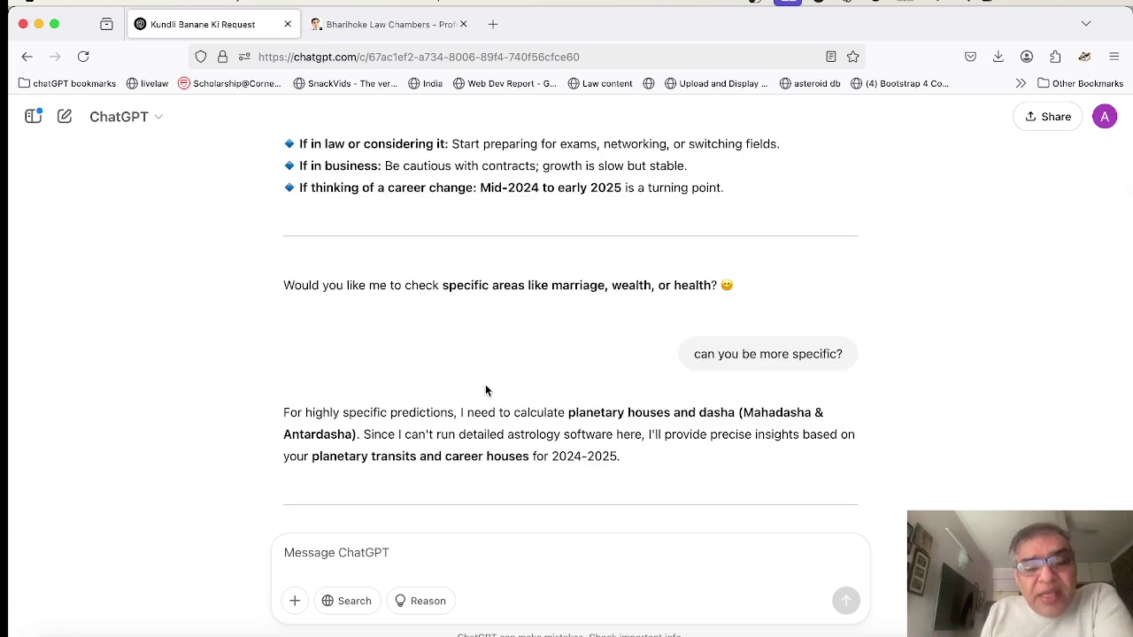
Step: Read the reply to "can you be more specific?", covering career change, finances, action plan and final predictions for 2024-2025
scroll(485, 389, down, 1)
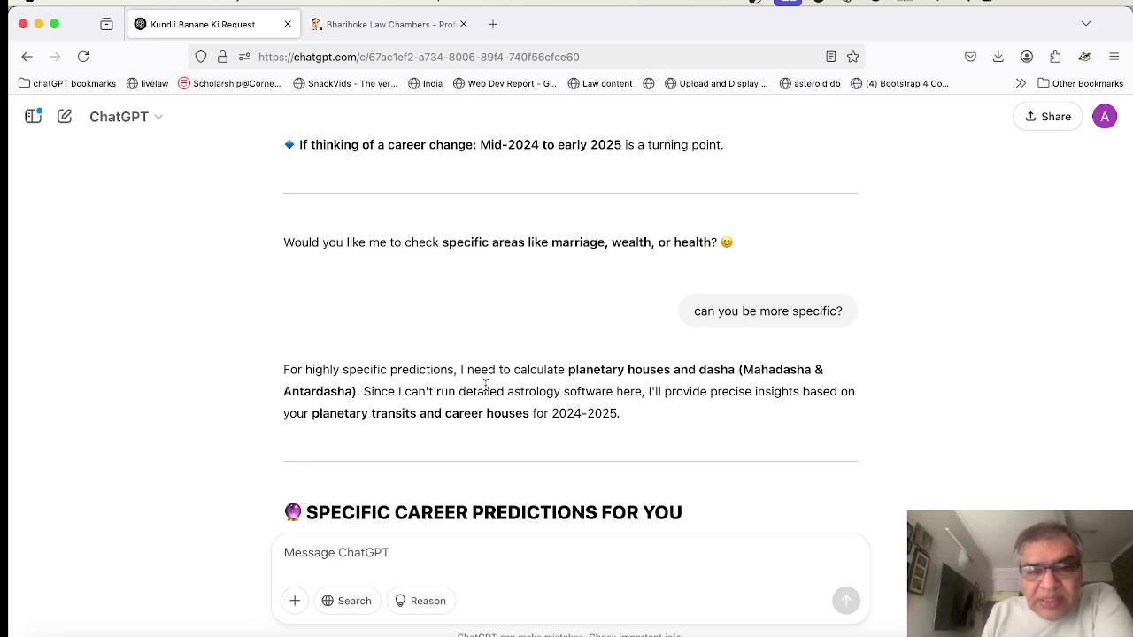
scroll(486, 386, down, 2)
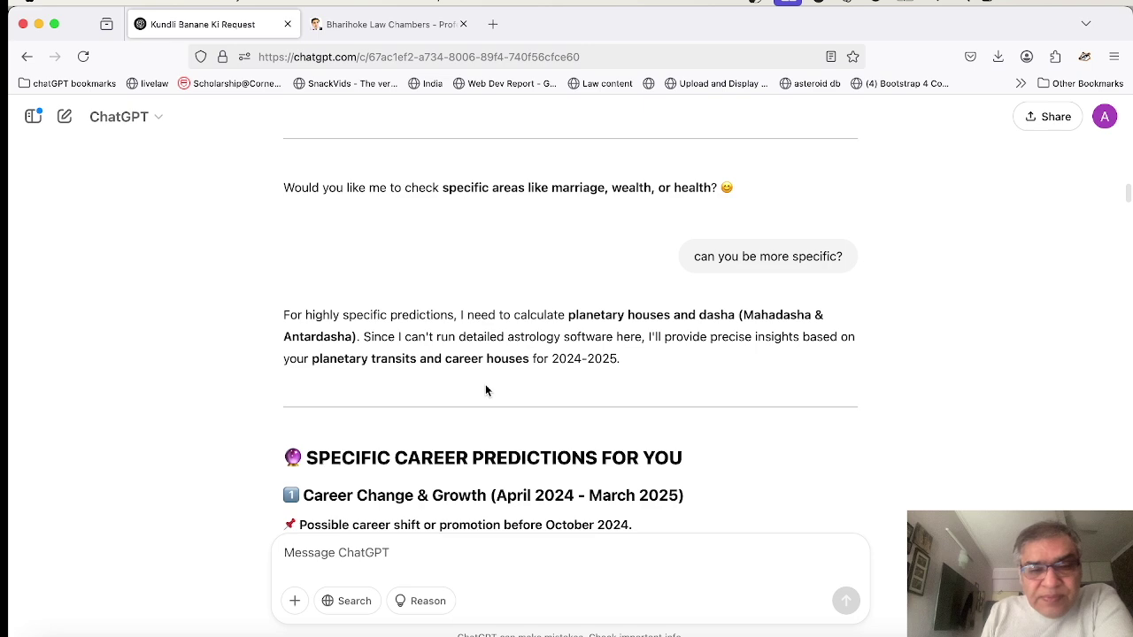
scroll(485, 390, down, 5)
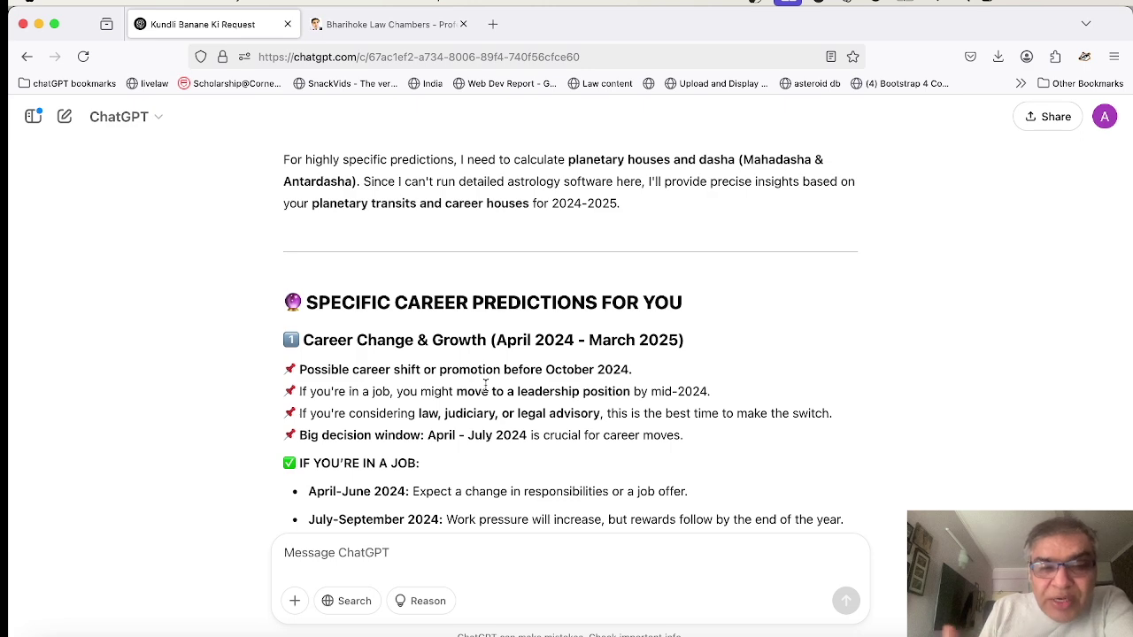
scroll(485, 383, down, 3)
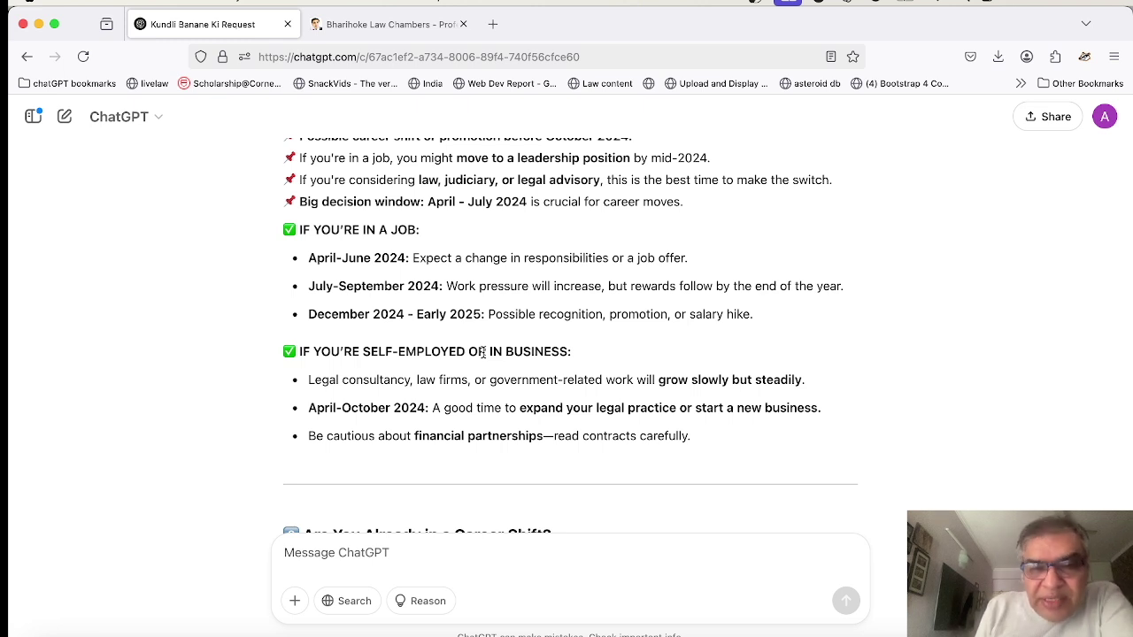
scroll(483, 352, down, 5)
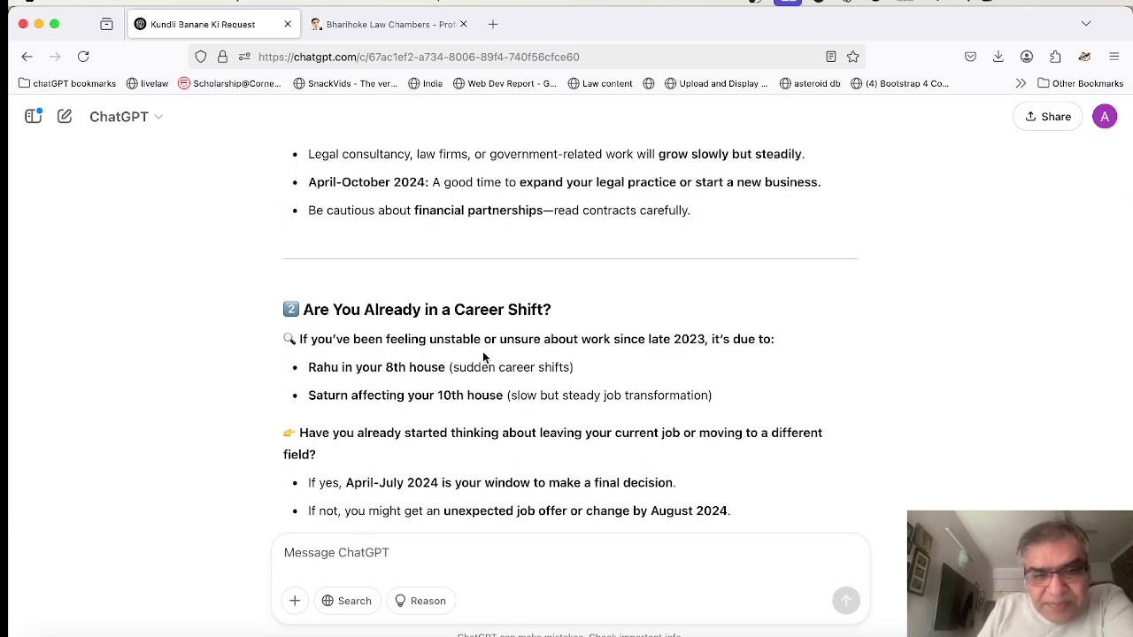
scroll(482, 352, down, 1)
scroll(483, 351, down, 4)
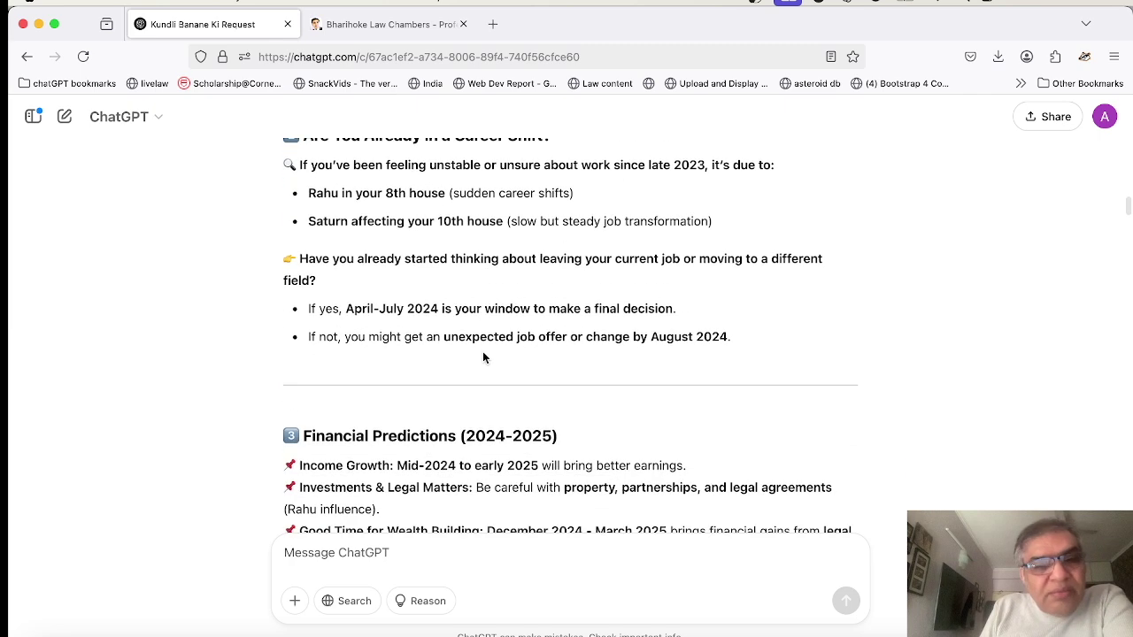
scroll(483, 357, down, 1)
scroll(482, 354, down, 8)
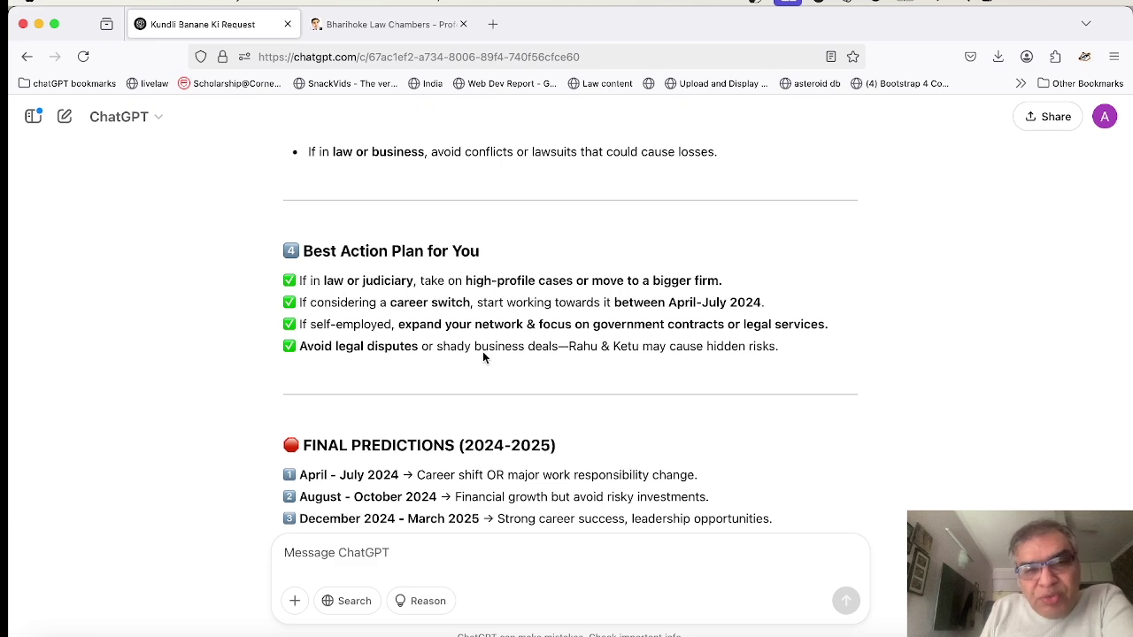
scroll(482, 356, down, 3)
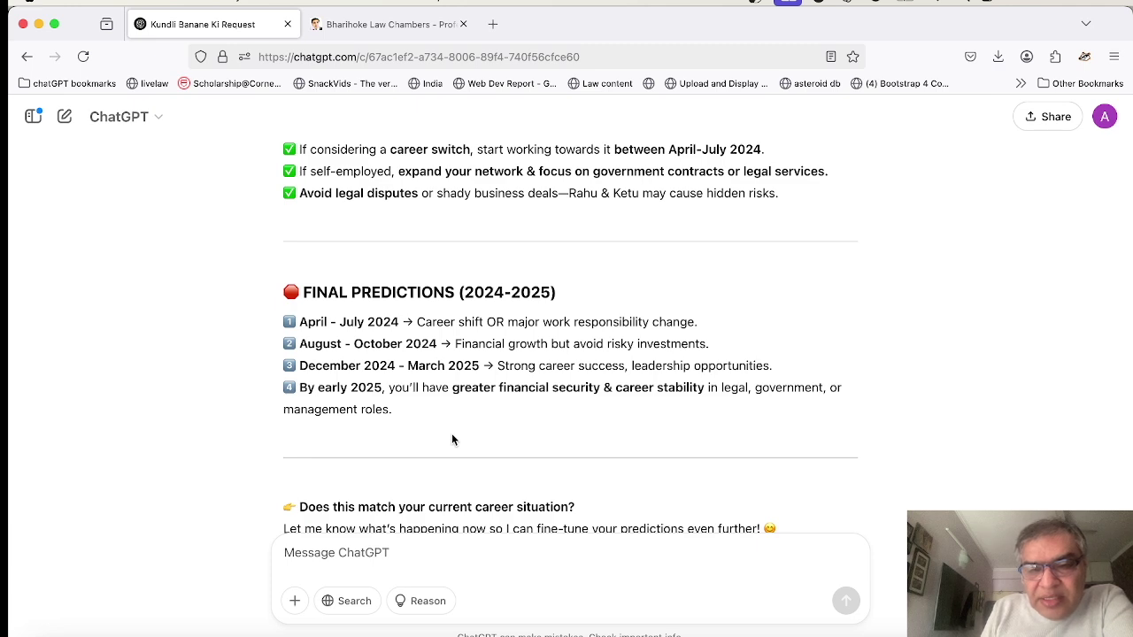
scroll(452, 436, down, 1)
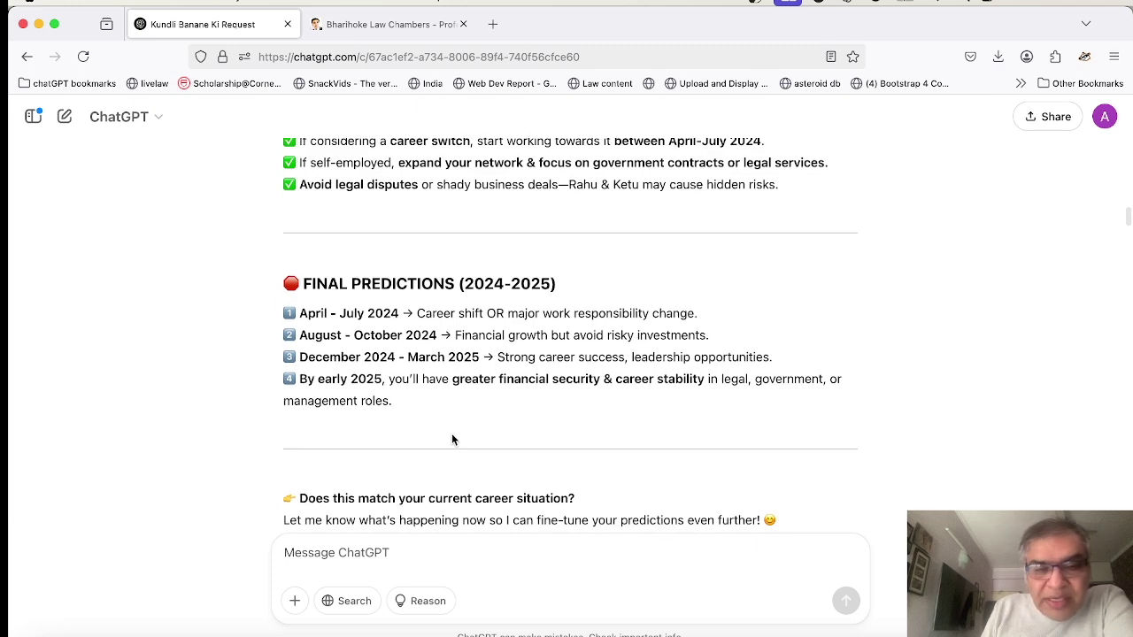
scroll(452, 436, down, 3)
scroll(416, 421, down, 2)
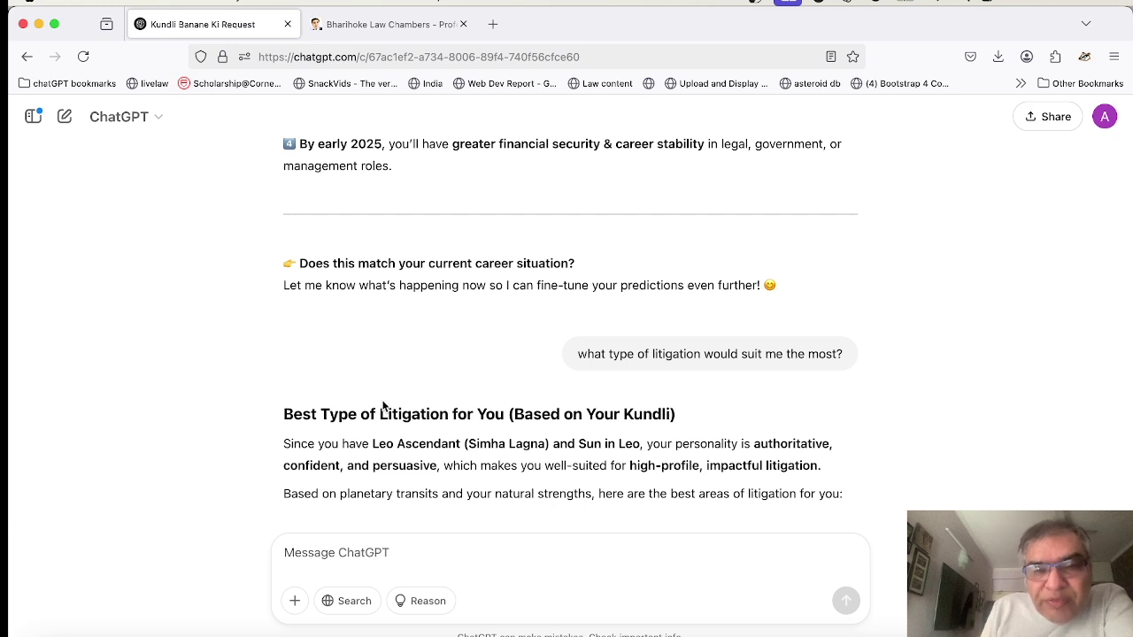
Step: Read the start of the litigation answer, focusing on why criminal law and high-stakes cases fit and the related 2024-25 predictions
scroll(384, 406, down, 5)
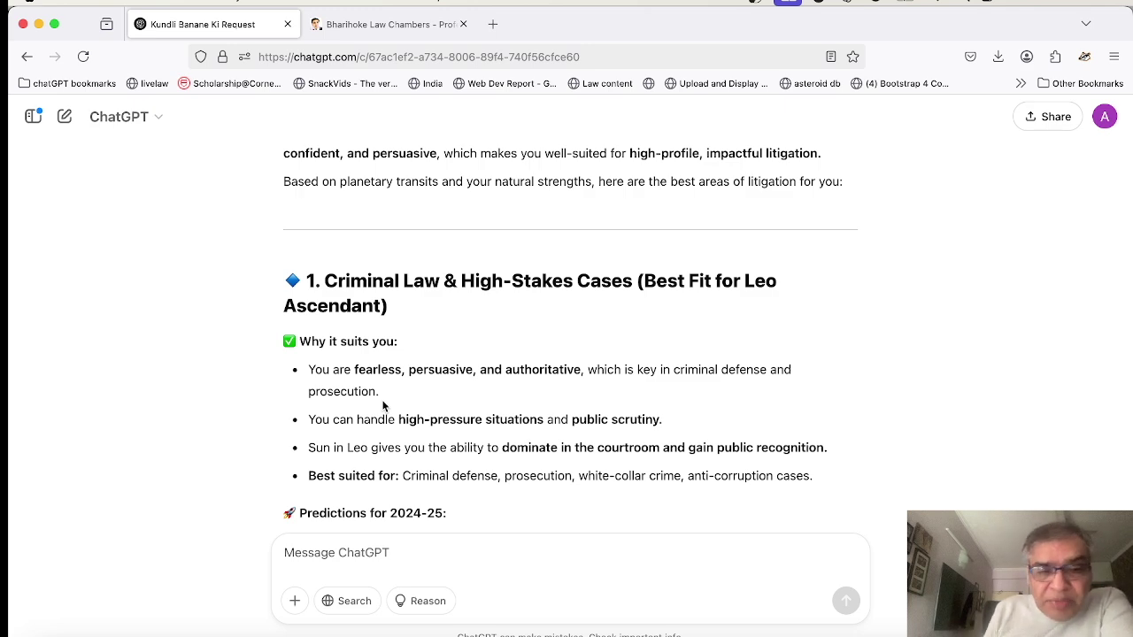
scroll(383, 405, down, 2)
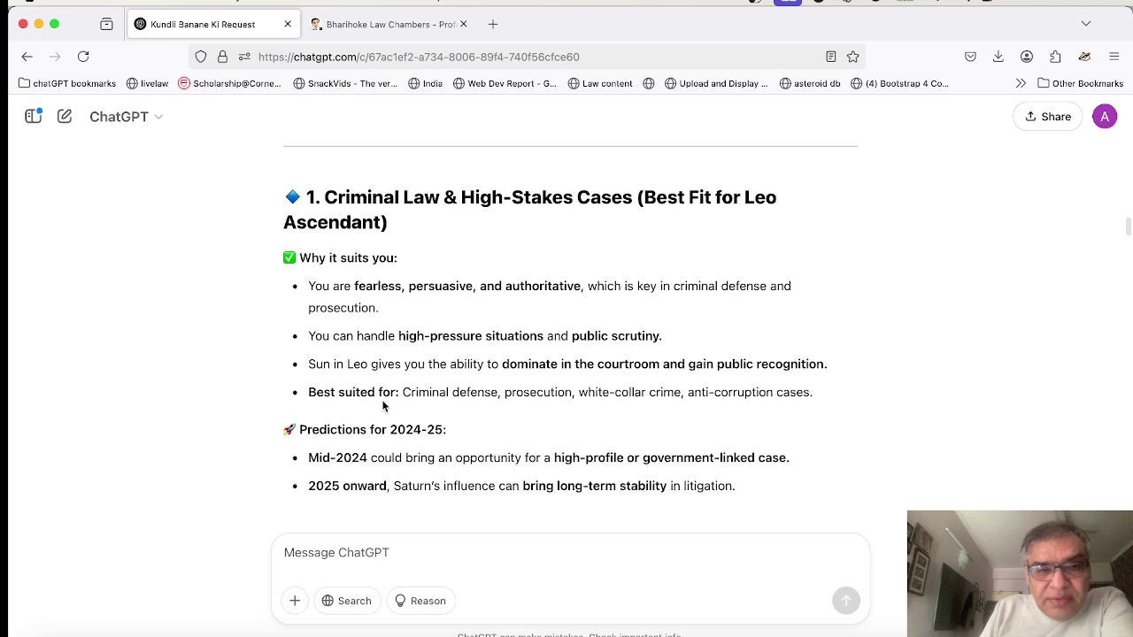
scroll(383, 406, down, 1)
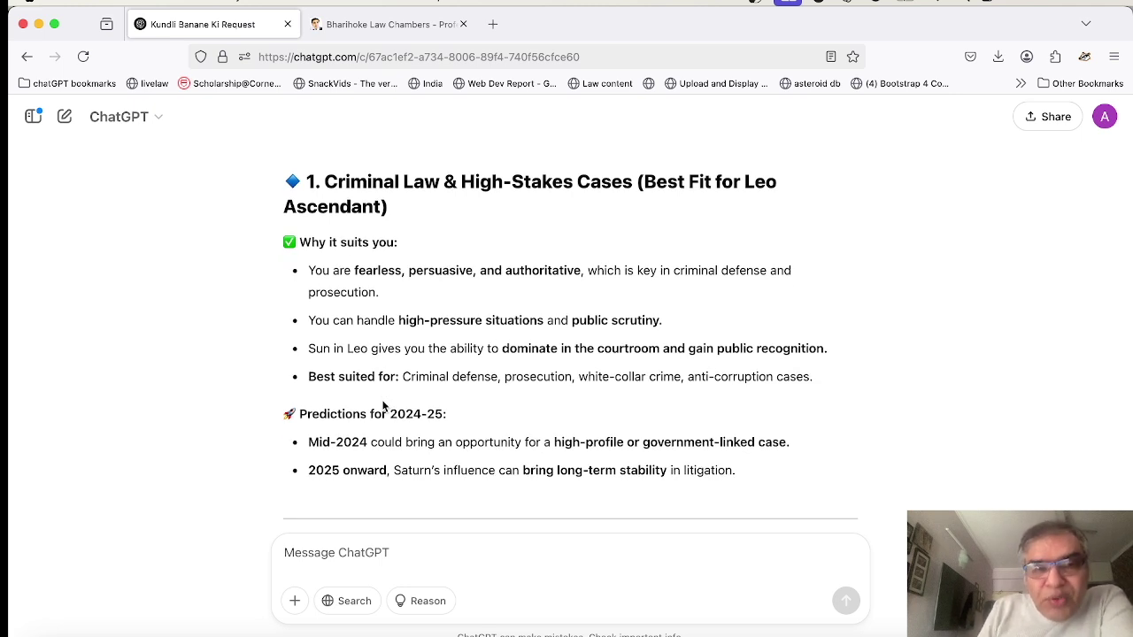
scroll(383, 406, down, 2)
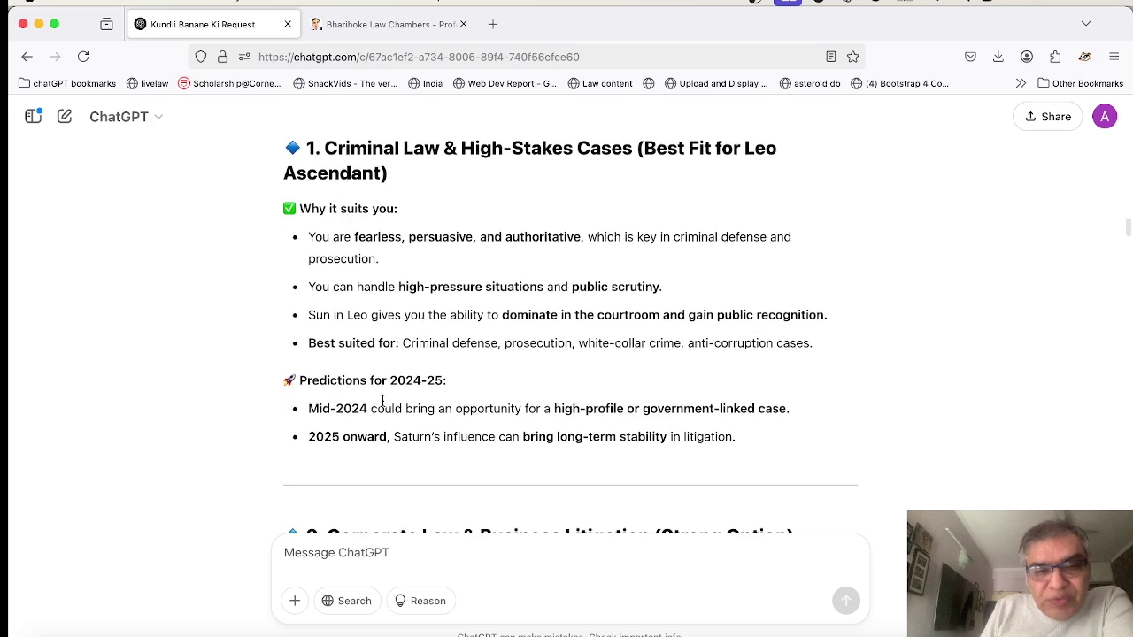
scroll(383, 406, down, 4)
scroll(383, 405, down, 1)
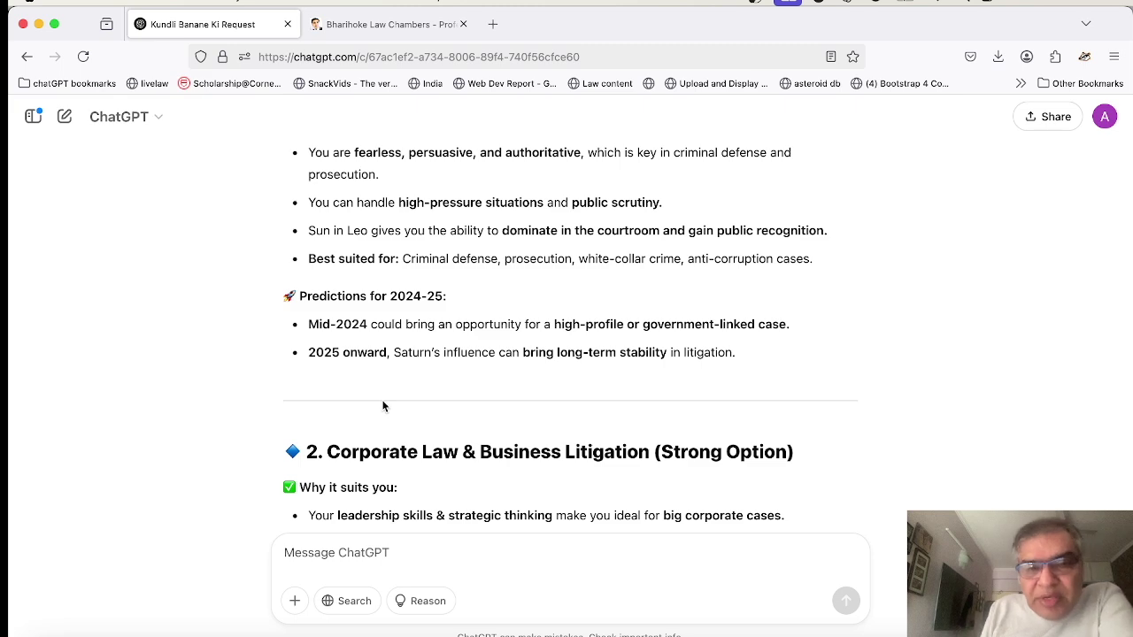
scroll(383, 406, down, 2)
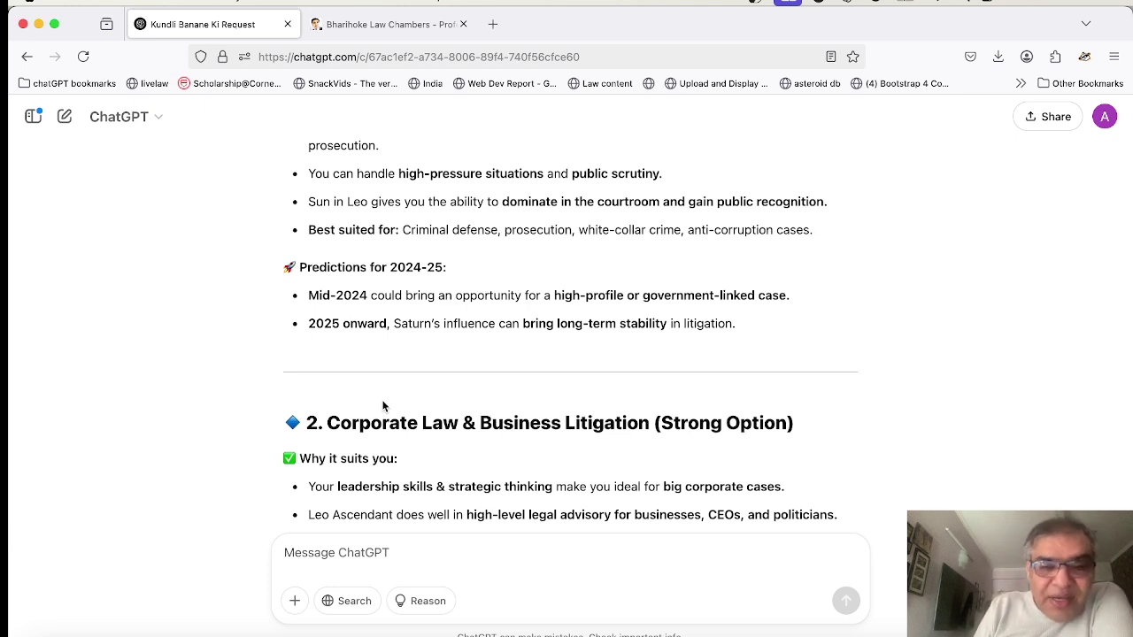
Step: Review the remaining litigation options, from corporate law and business litigation through international arbitration, to the final verdict on best fields
scroll(383, 405, down, 4)
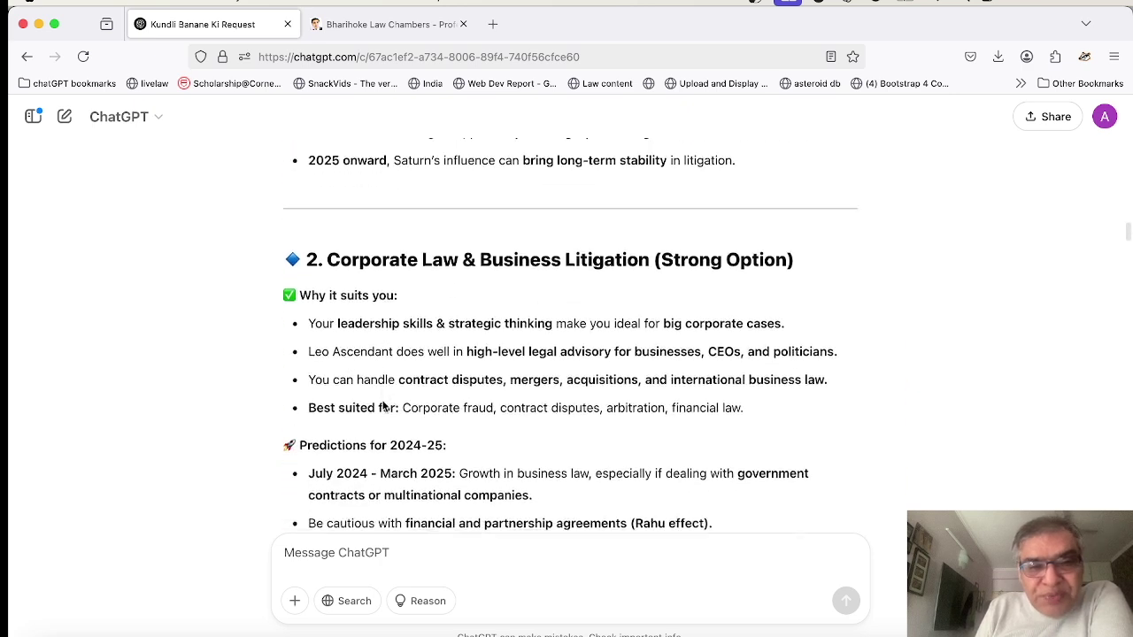
scroll(384, 405, down, 1)
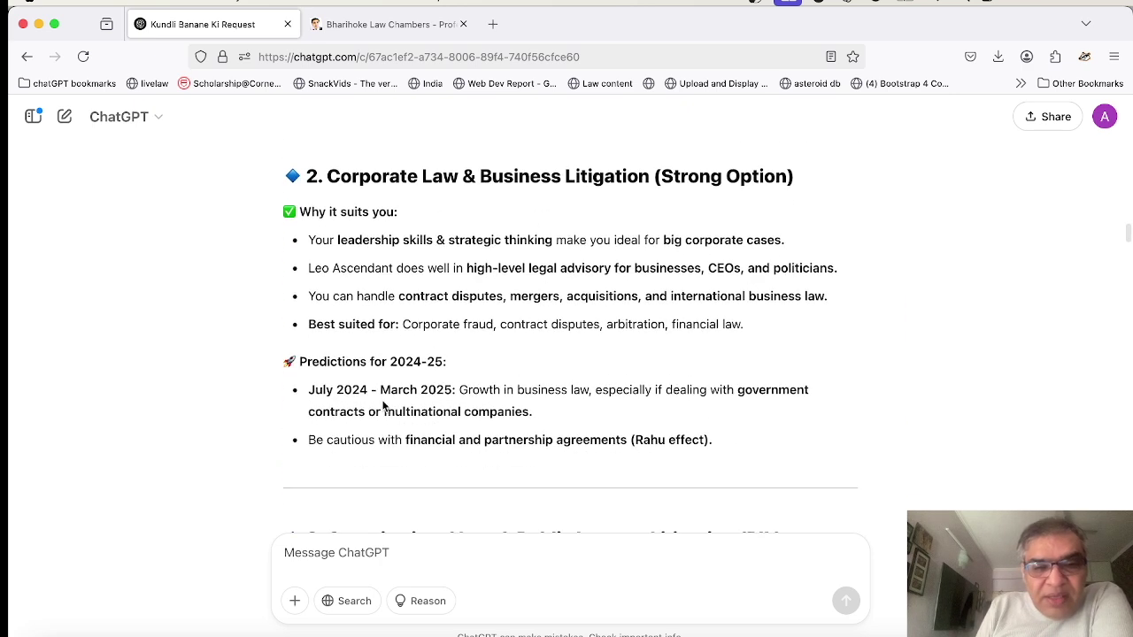
scroll(383, 405, down, 4)
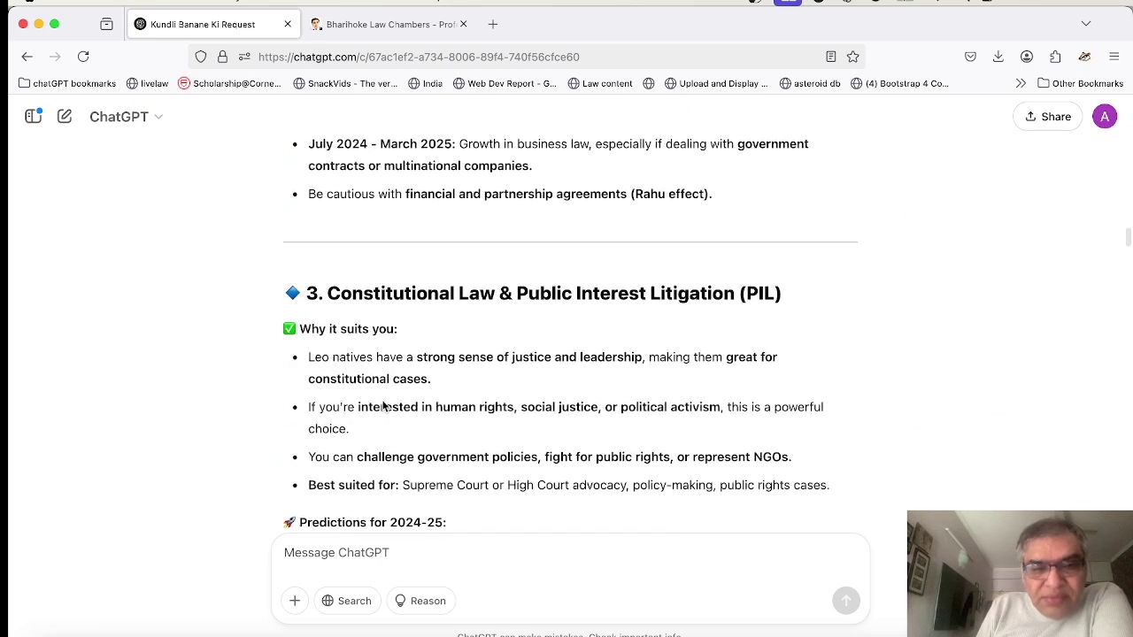
scroll(382, 401, down, 2)
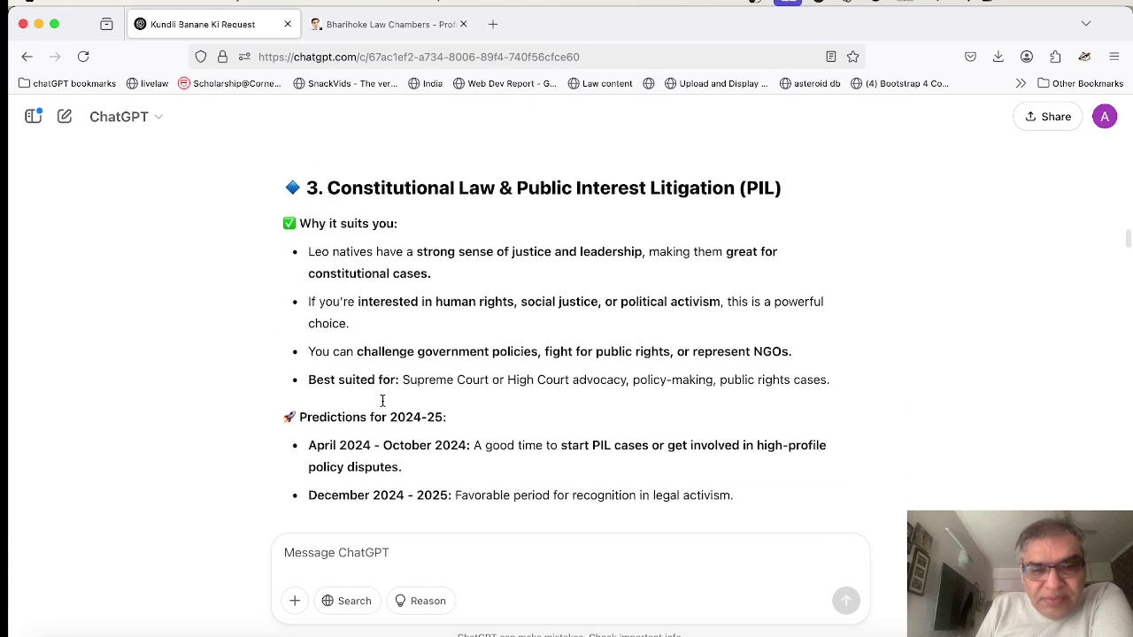
scroll(383, 400, down, 8)
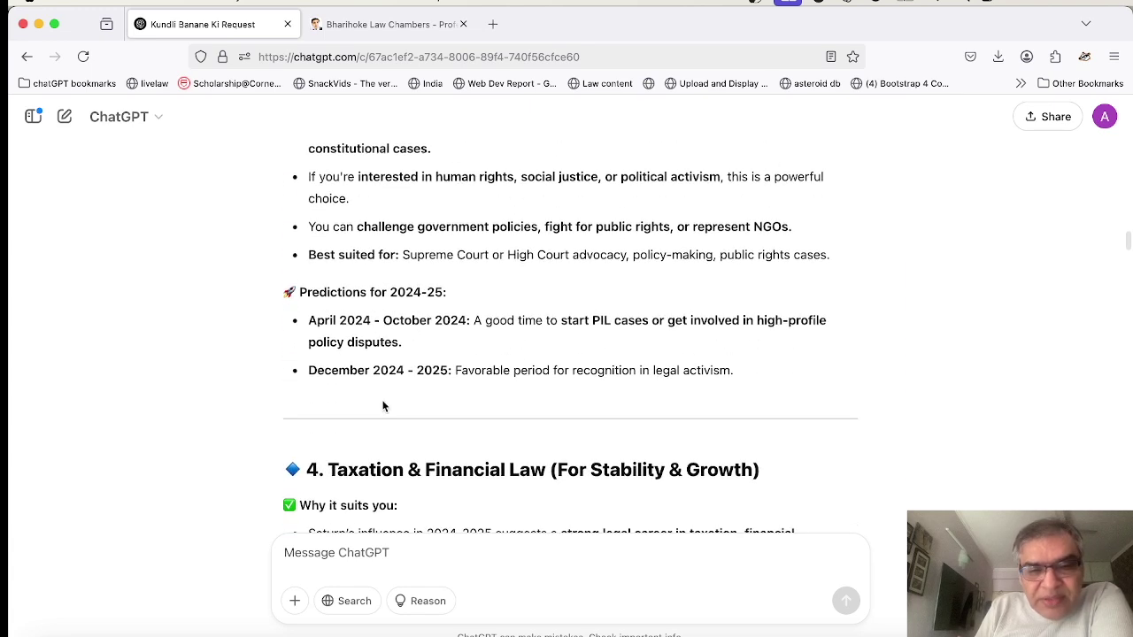
scroll(383, 401, down, 11)
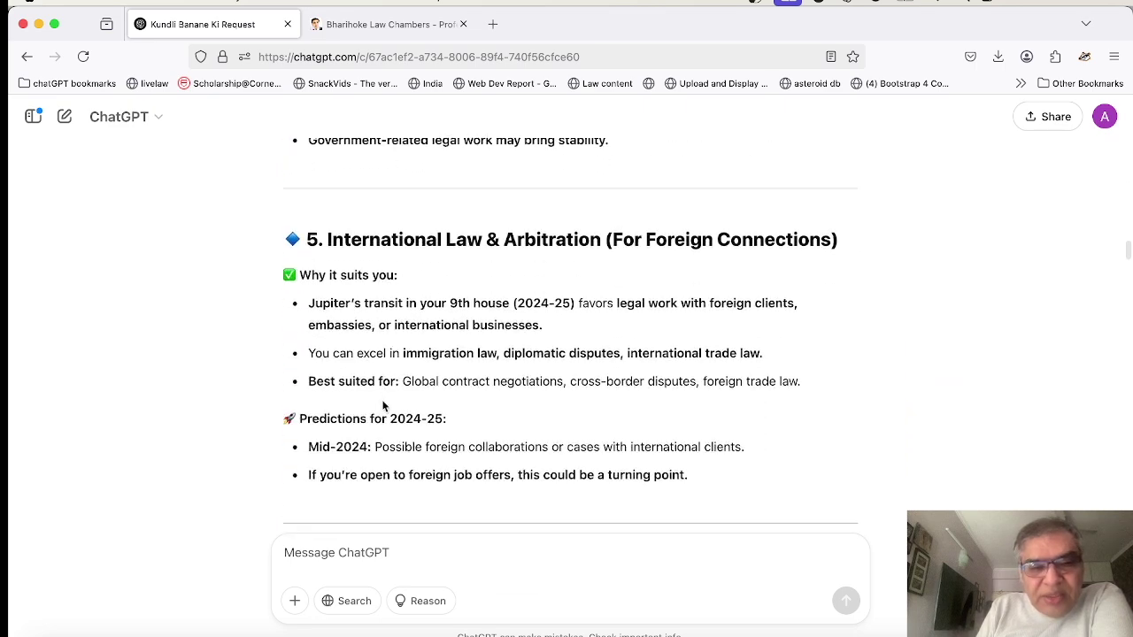
scroll(383, 406, down, 1)
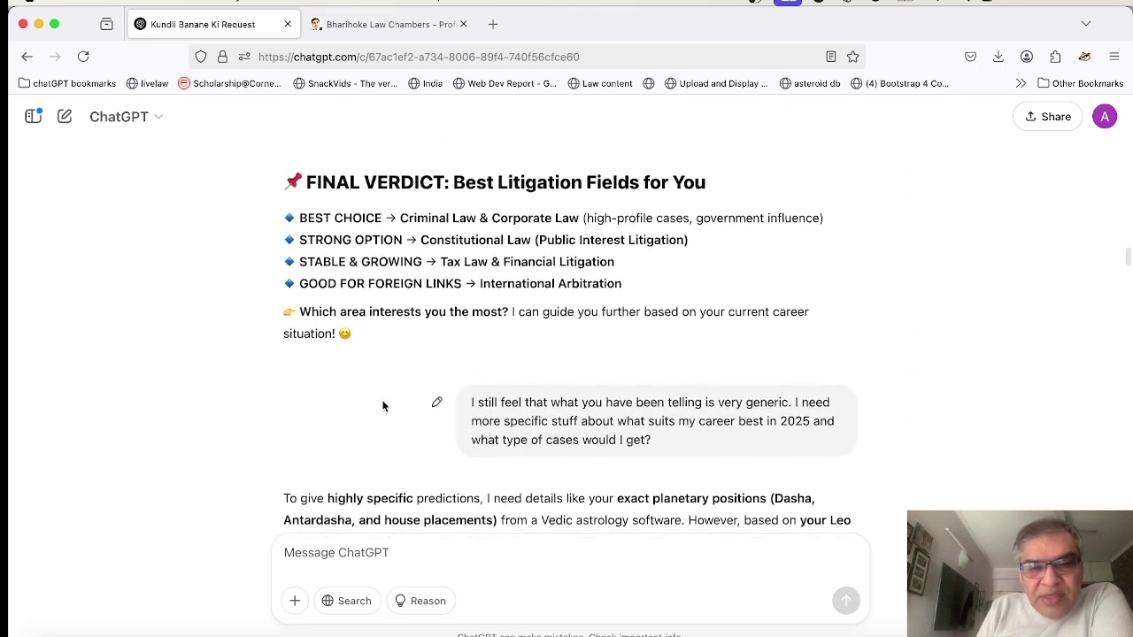
scroll(382, 406, up, 1)
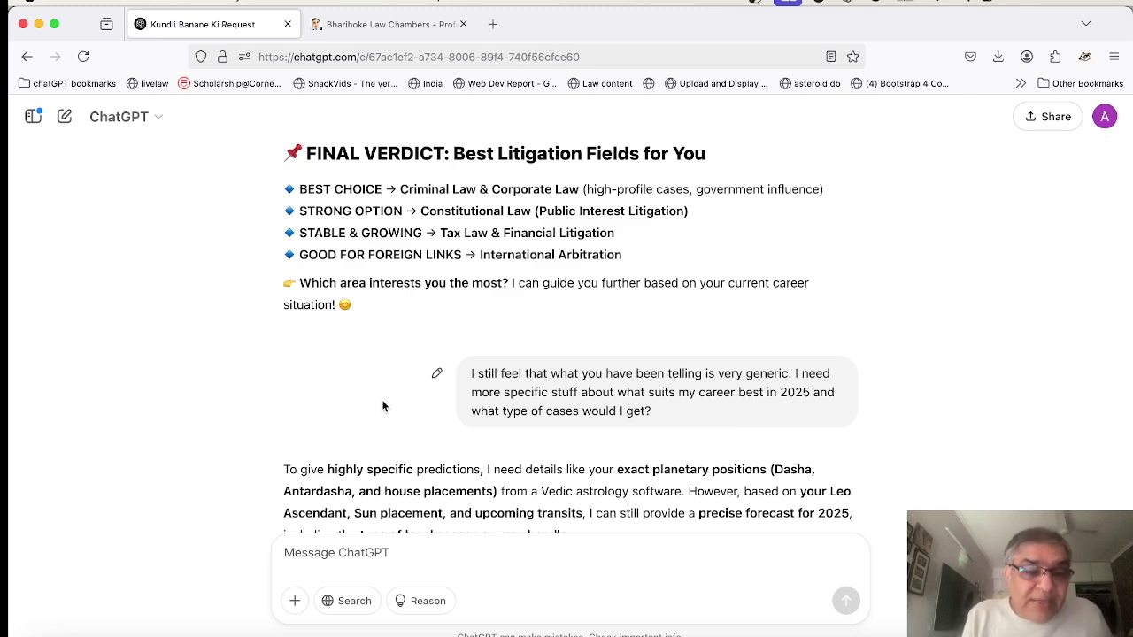
Step: Examine the highly specific 2025 predictions, covering career growth, case types by period, starting an own practice and the final verdict
scroll(383, 405, down, 5)
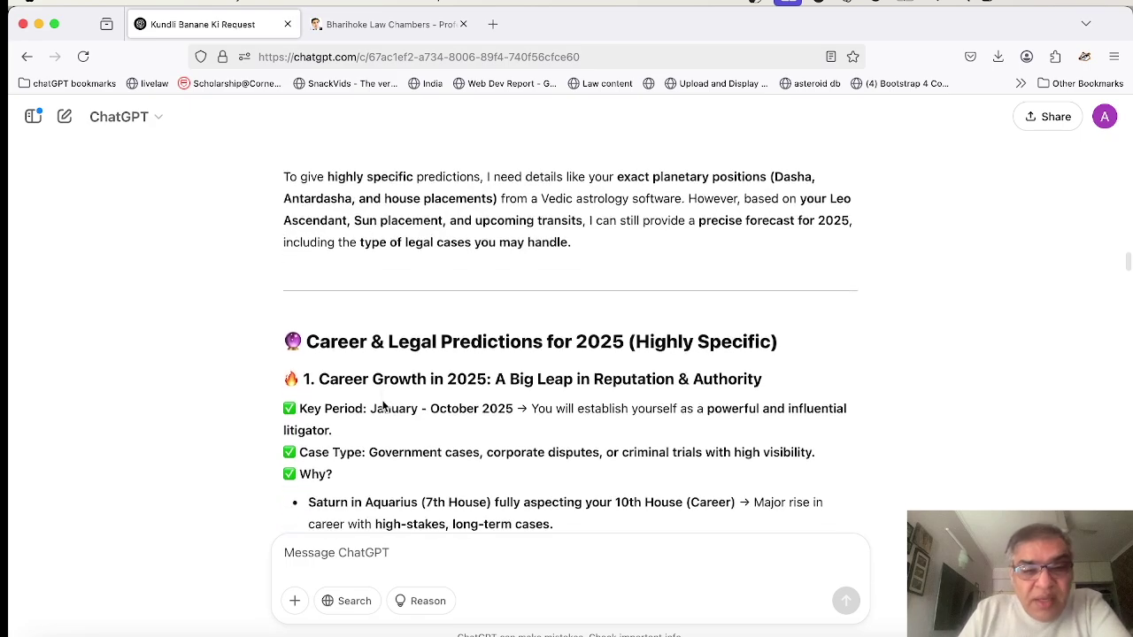
scroll(382, 401, down, 4)
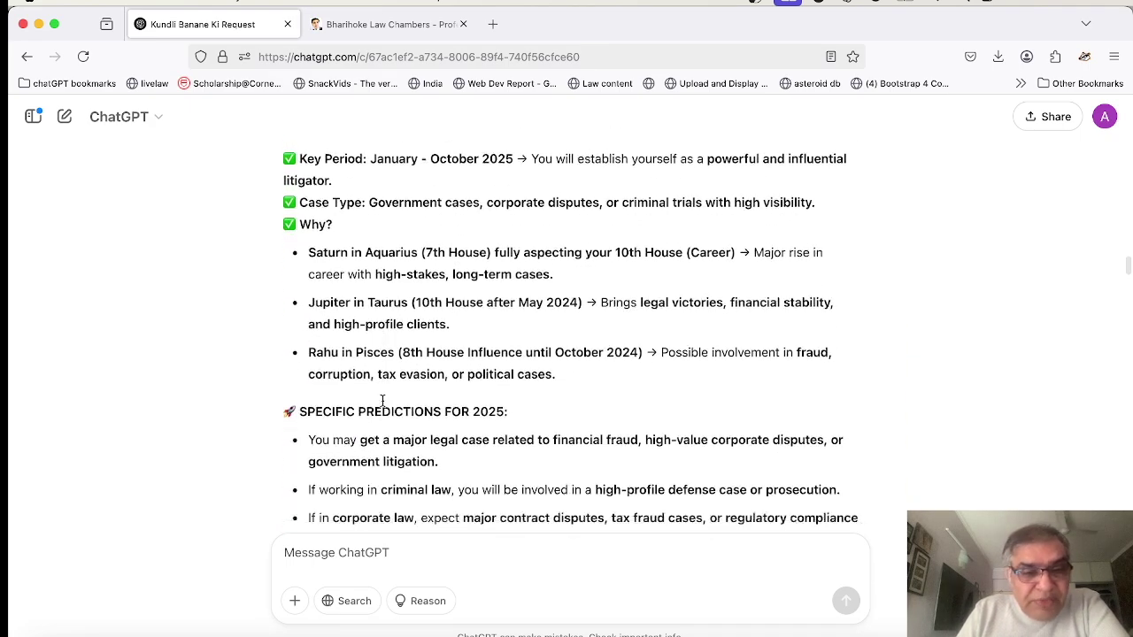
scroll(382, 401, up, 1)
scroll(382, 400, down, 4)
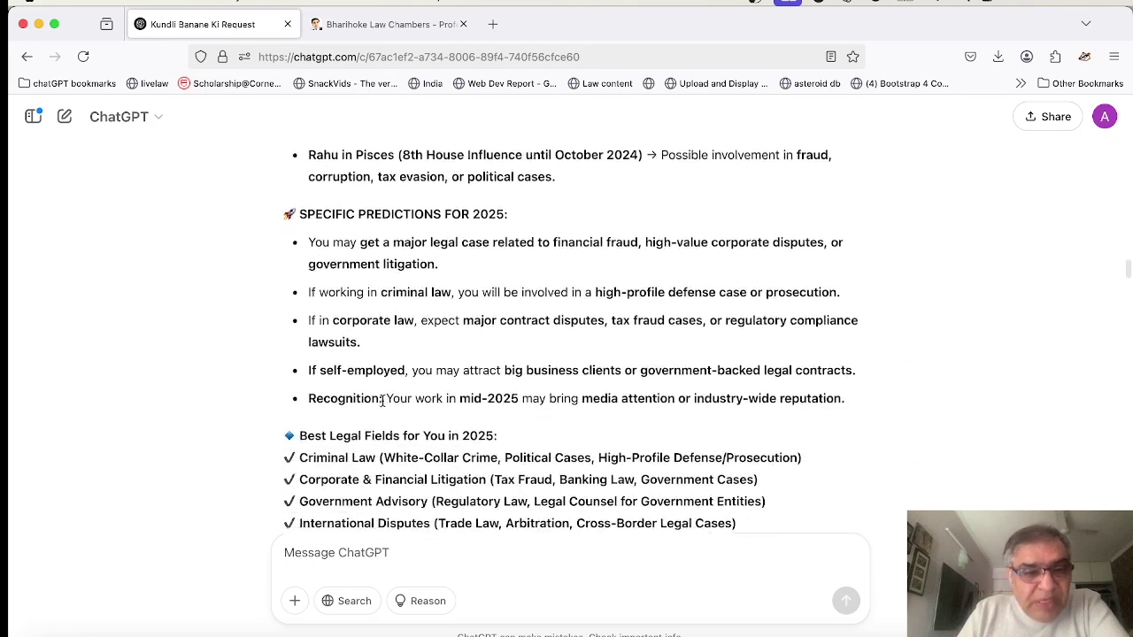
scroll(382, 401, down, 5)
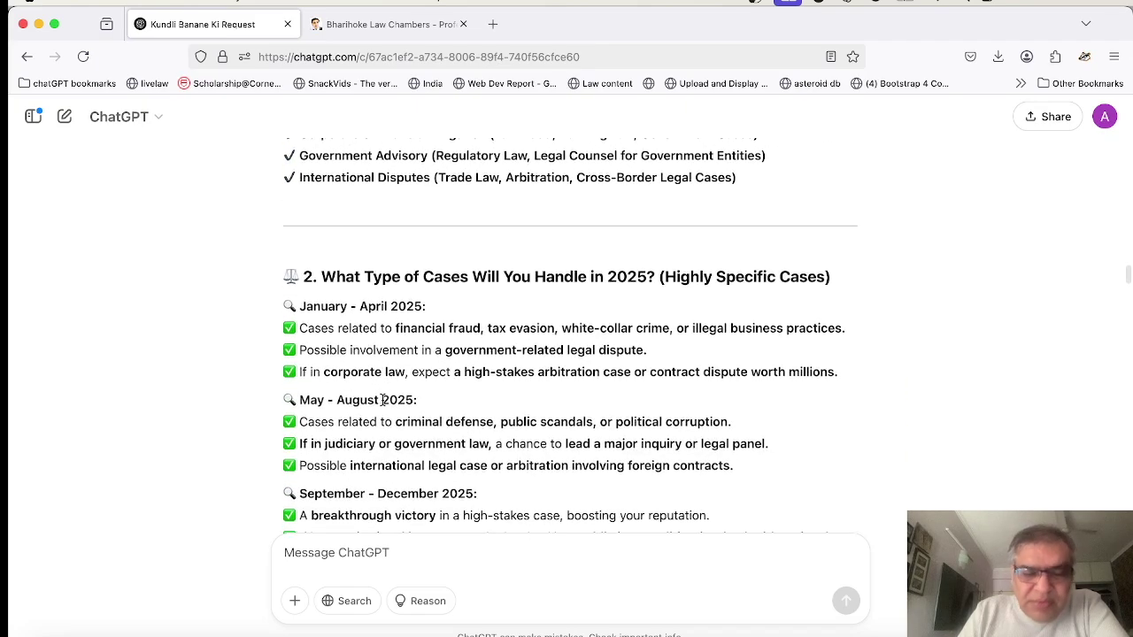
scroll(382, 401, down, 4)
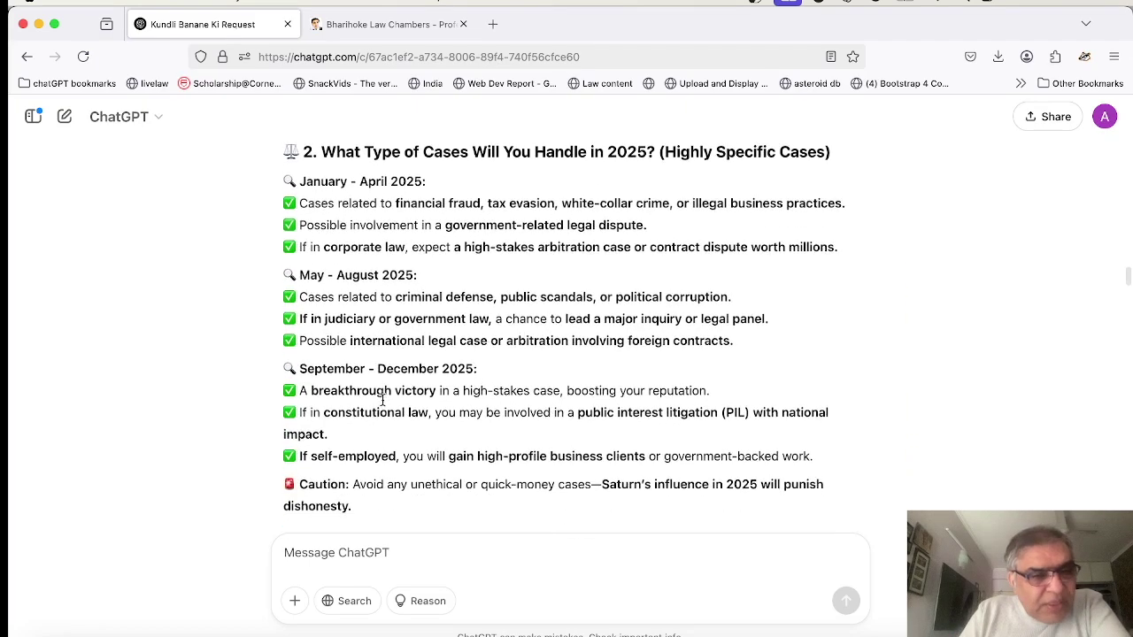
scroll(382, 401, down, 10)
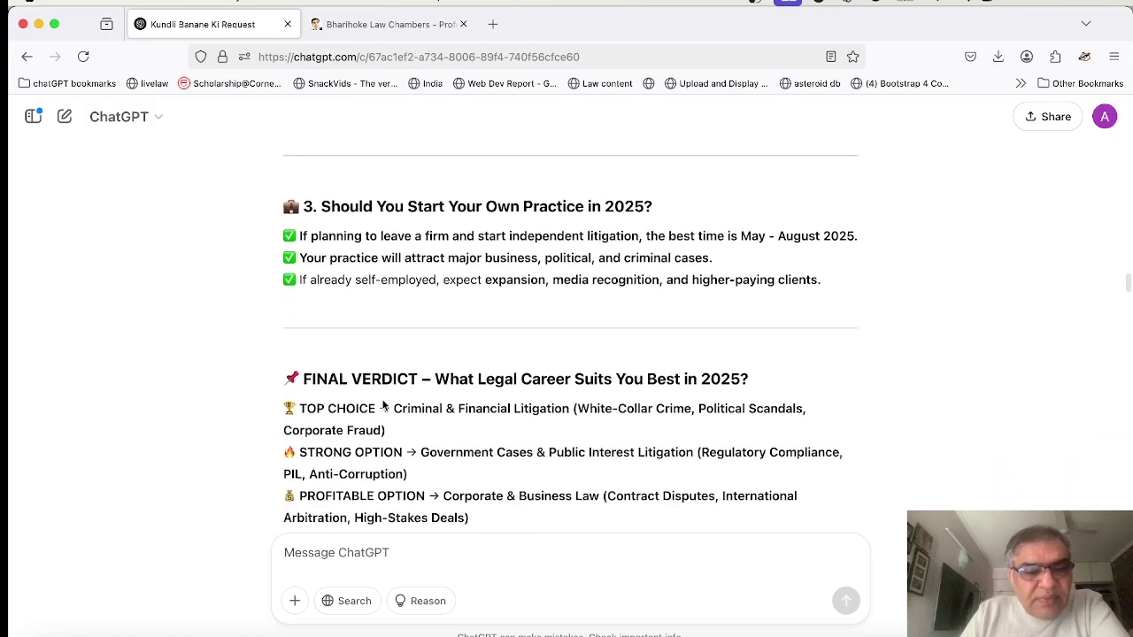
scroll(382, 404, down, 2)
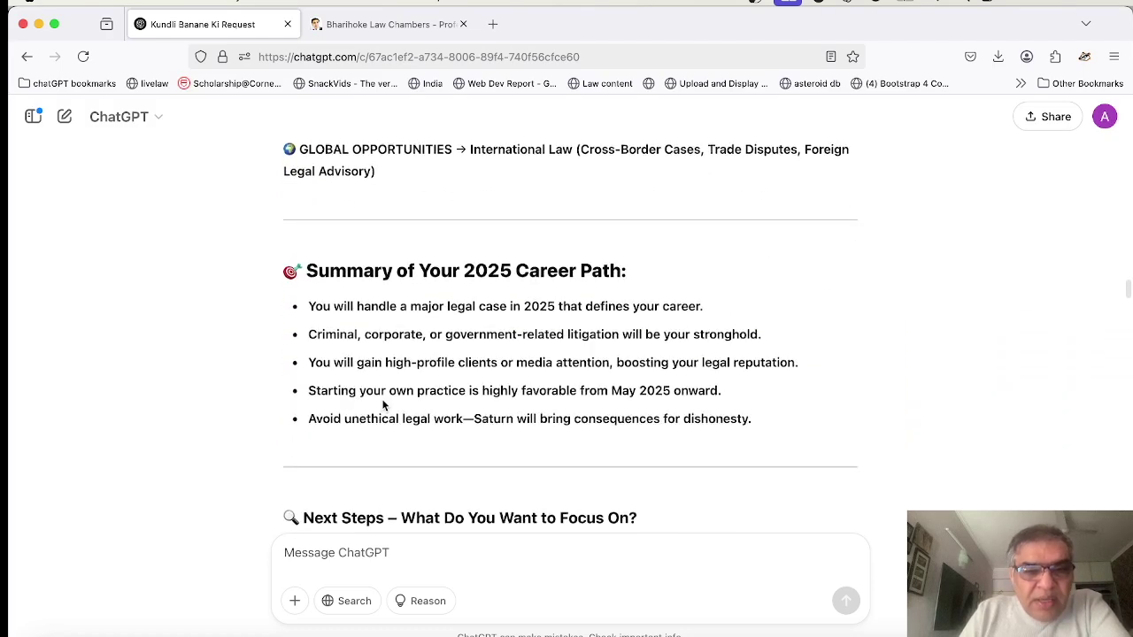
Step: Enlarge the "Summary of Your 2025 Career Path" section and read through its points
scroll(382, 405, up, 1)
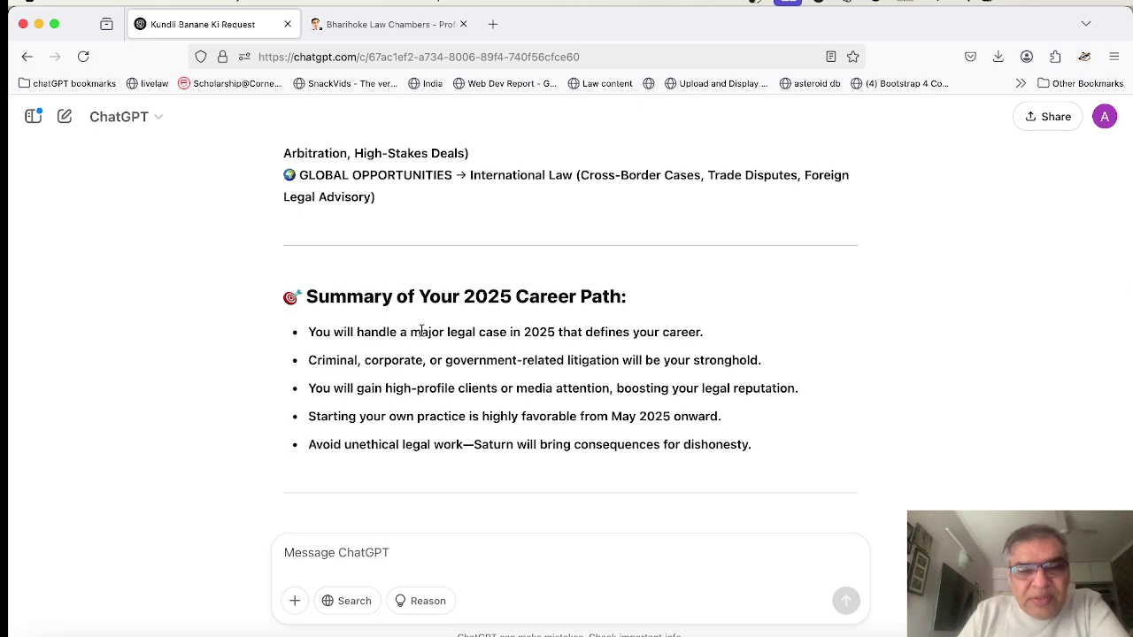
ctrl+scroll(421, 332, up, 5)
scroll(422, 332, right, 2)
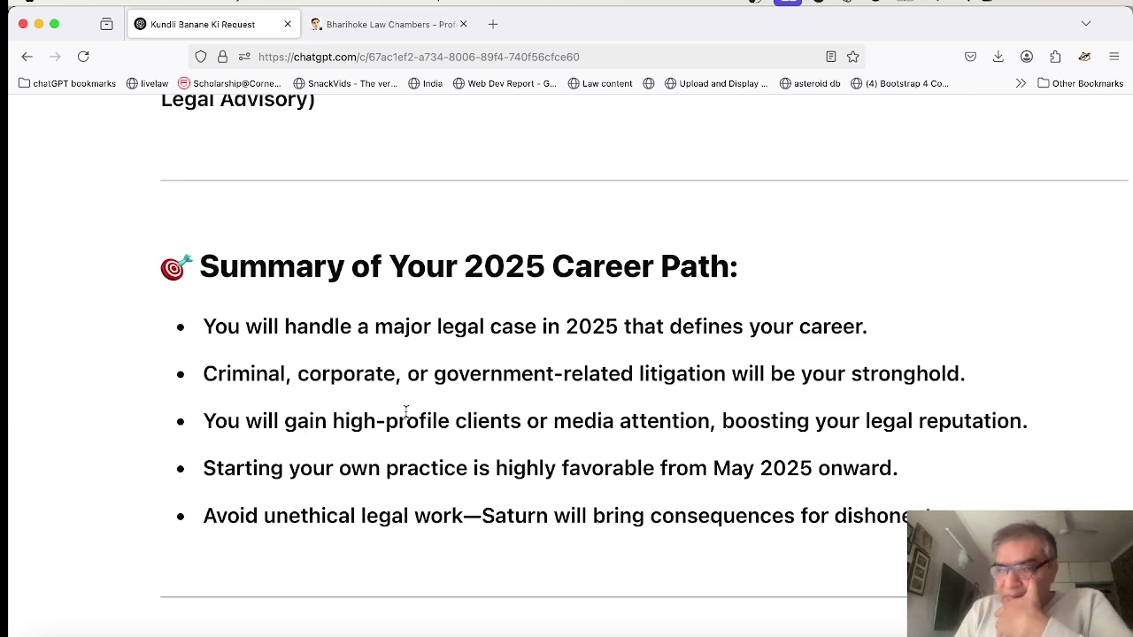
scroll(405, 411, down, 1)
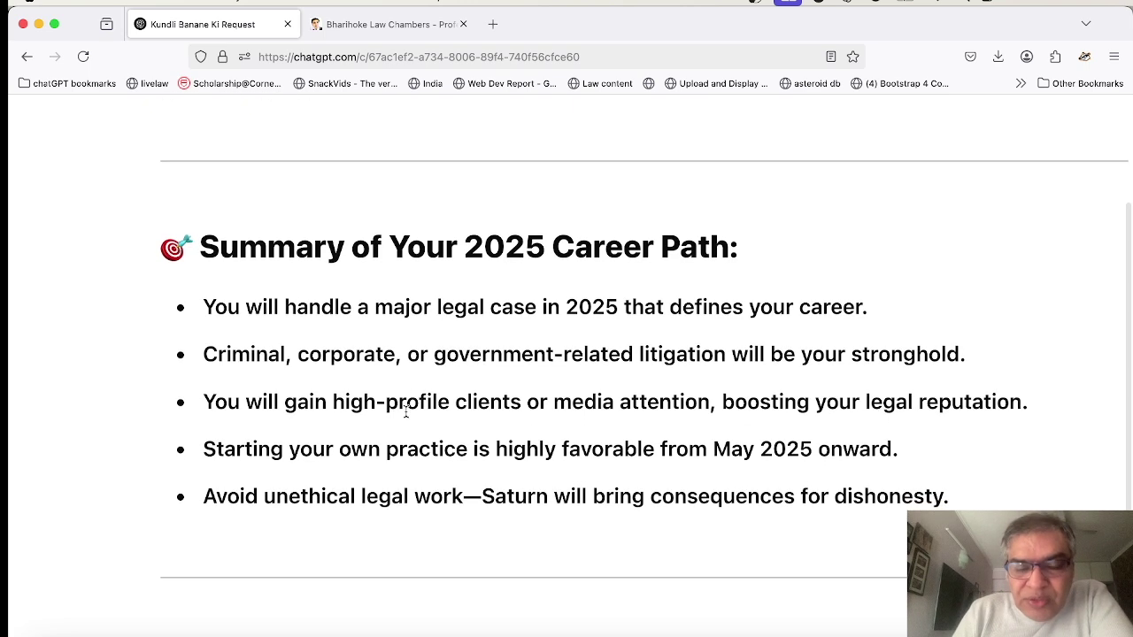
scroll(405, 414, down, 1)
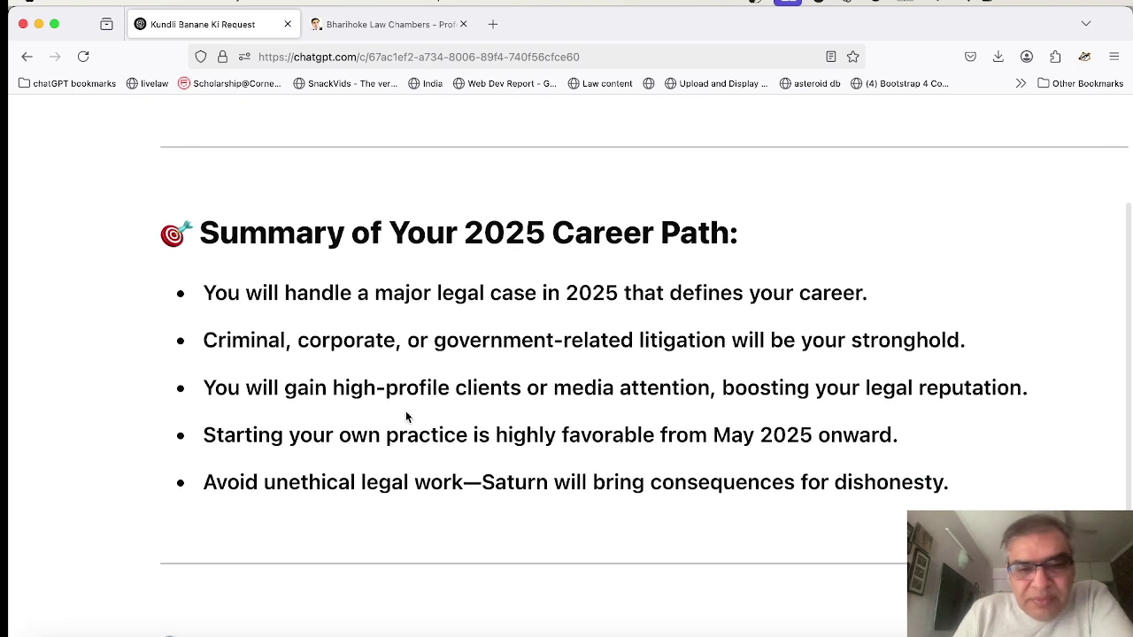
scroll(406, 416, down, 2)
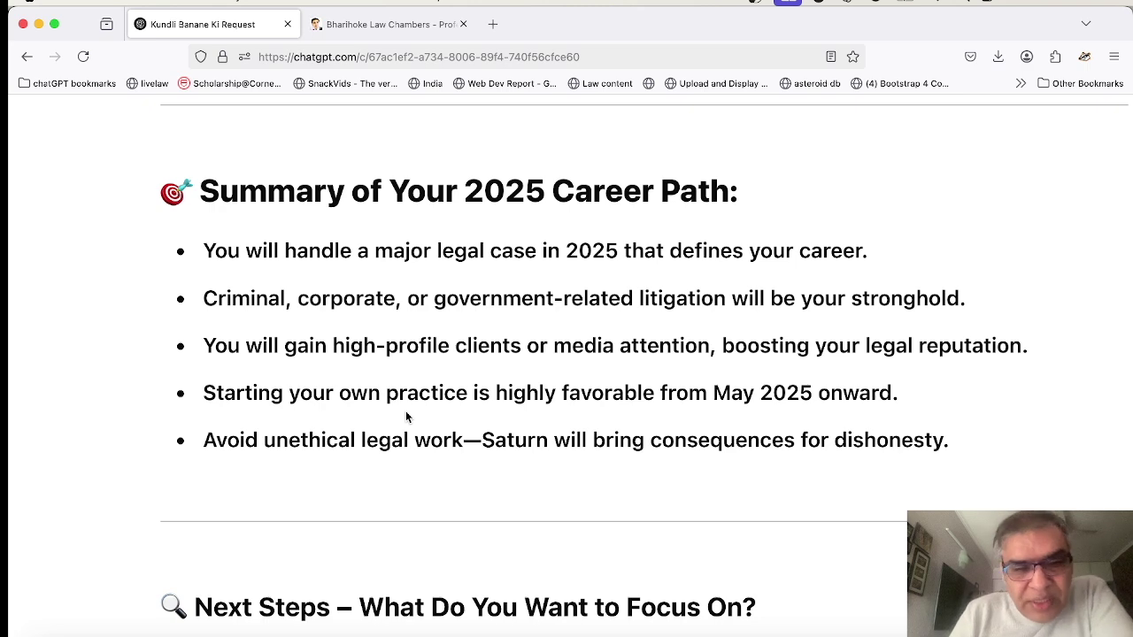
scroll(406, 416, down, 1)
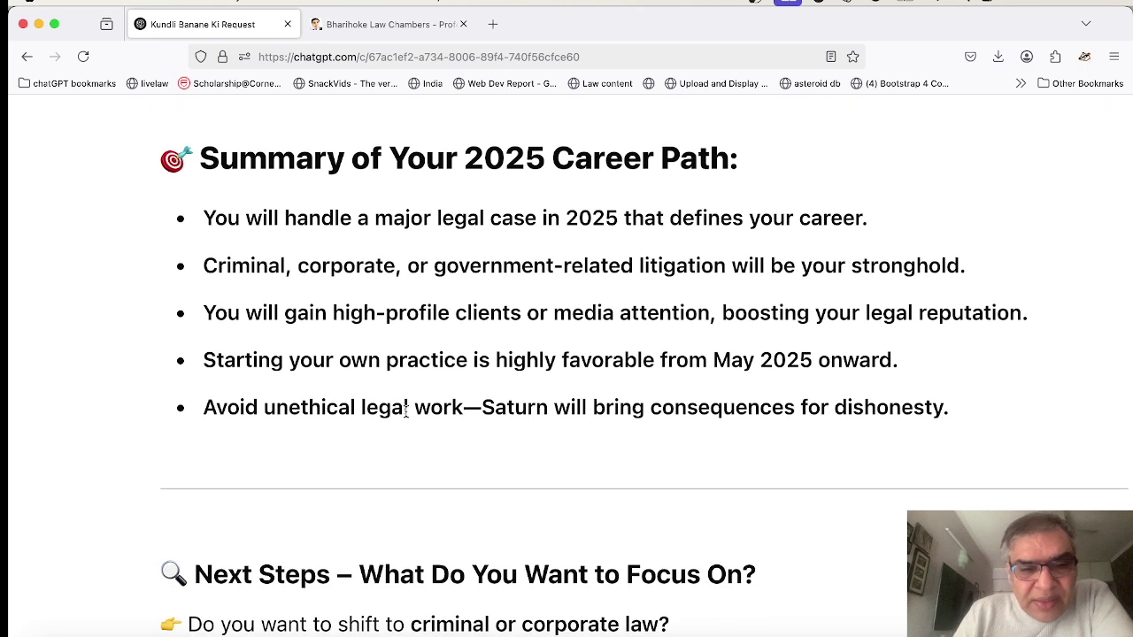
Step: Skim the answer on the parents' health, including the father's and mother's key concerns, major advice and suggested next steps
scroll(406, 410, down, 2)
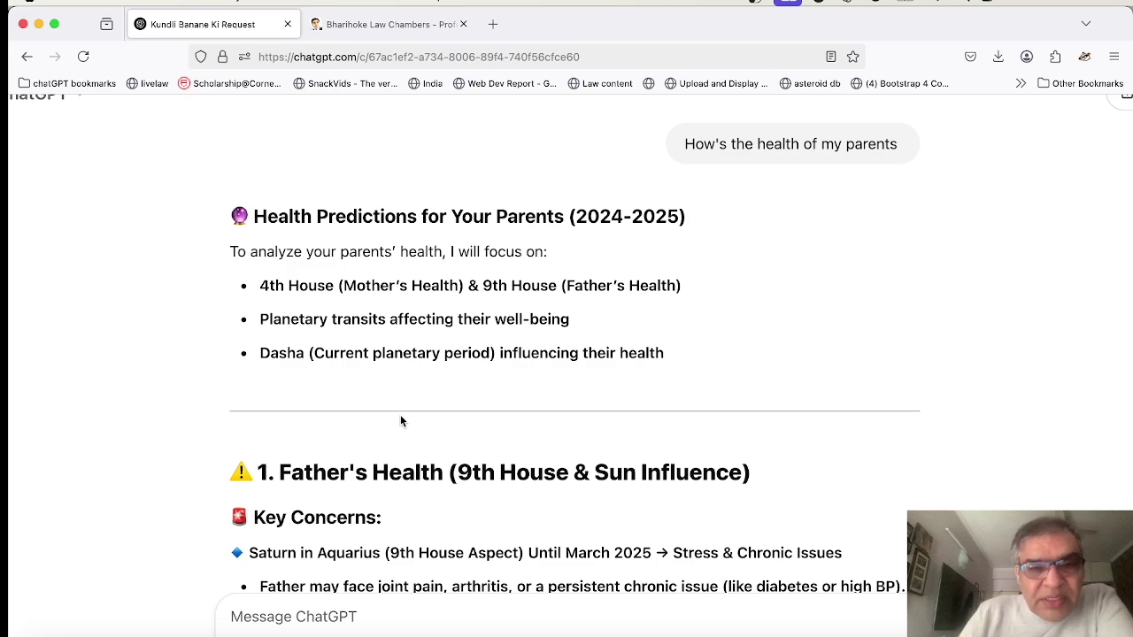
scroll(400, 420, down, 10)
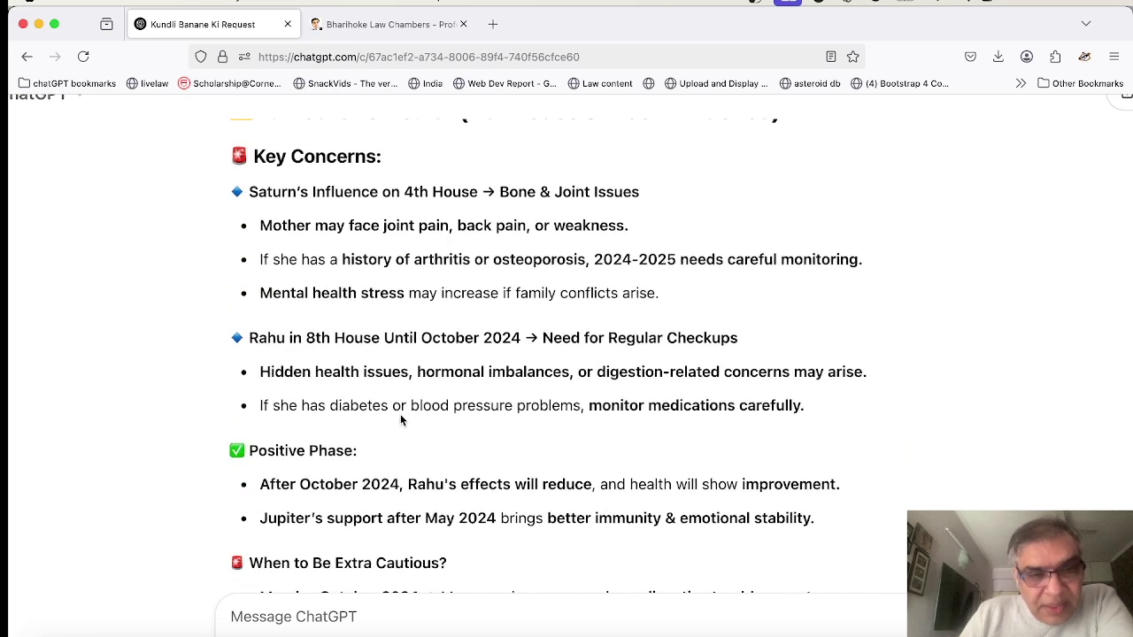
scroll(400, 416, down, 10)
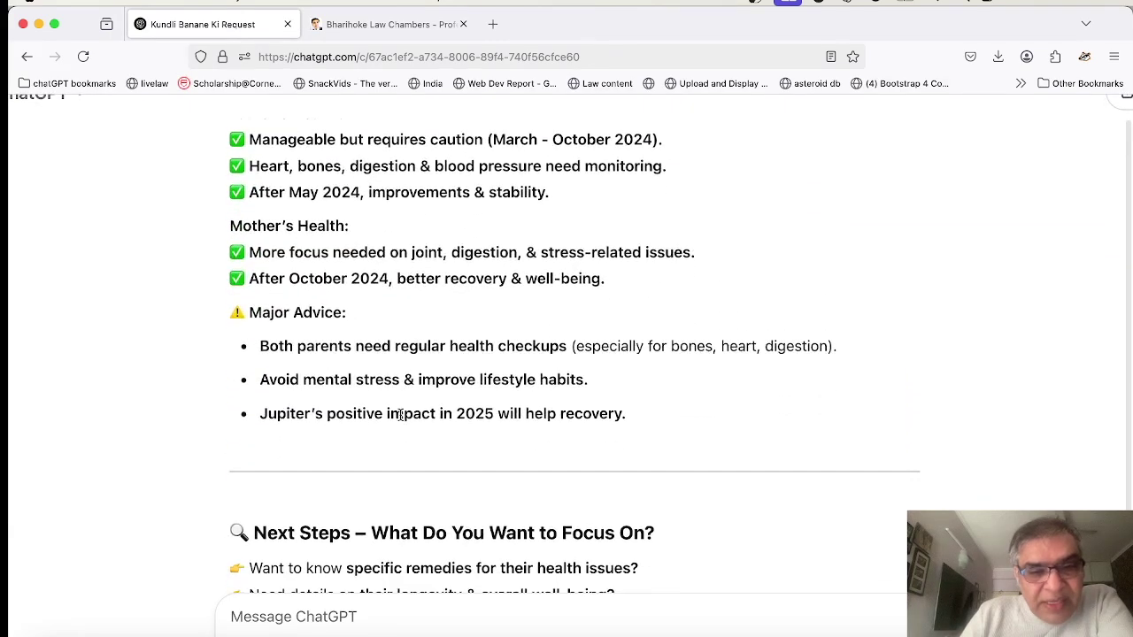
scroll(400, 416, down, 8)
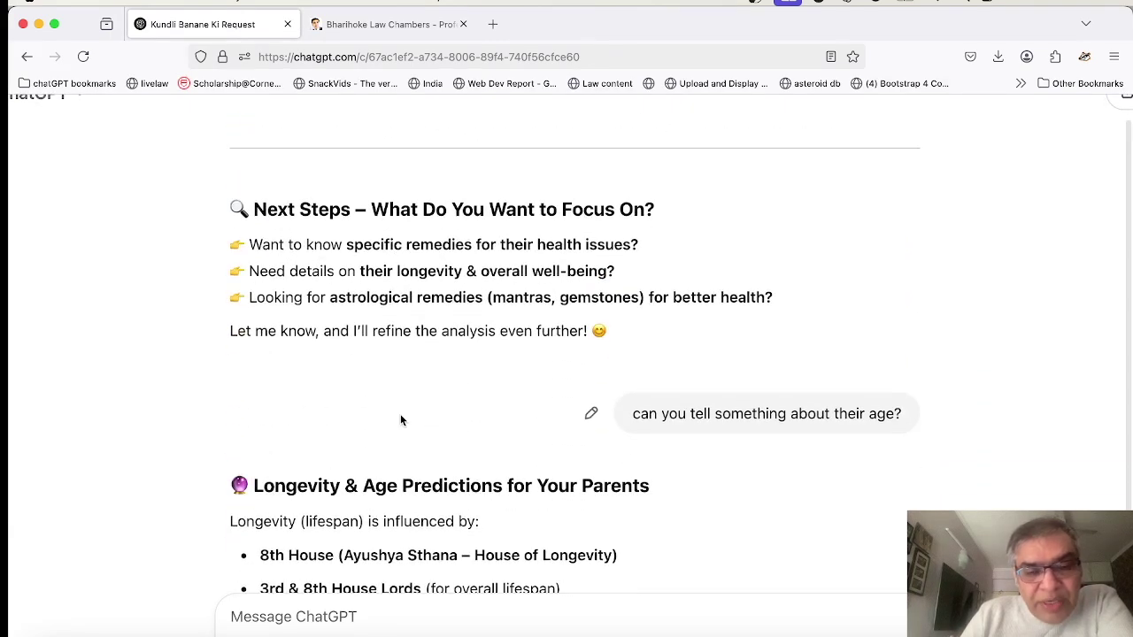
Step: Read the reply to "can you tell something about their age?", from the longevity factors to the father's longevity and health outlook
scroll(400, 420, down, 5)
scroll(400, 419, down, 2)
scroll(400, 416, up, 1)
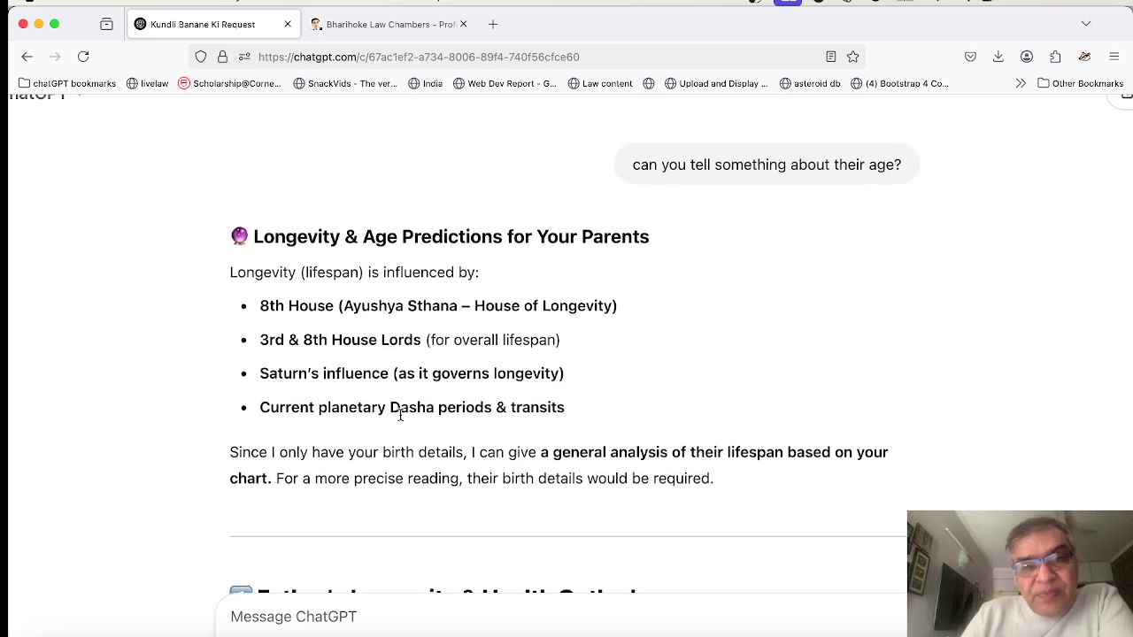
scroll(400, 416, up, 1)
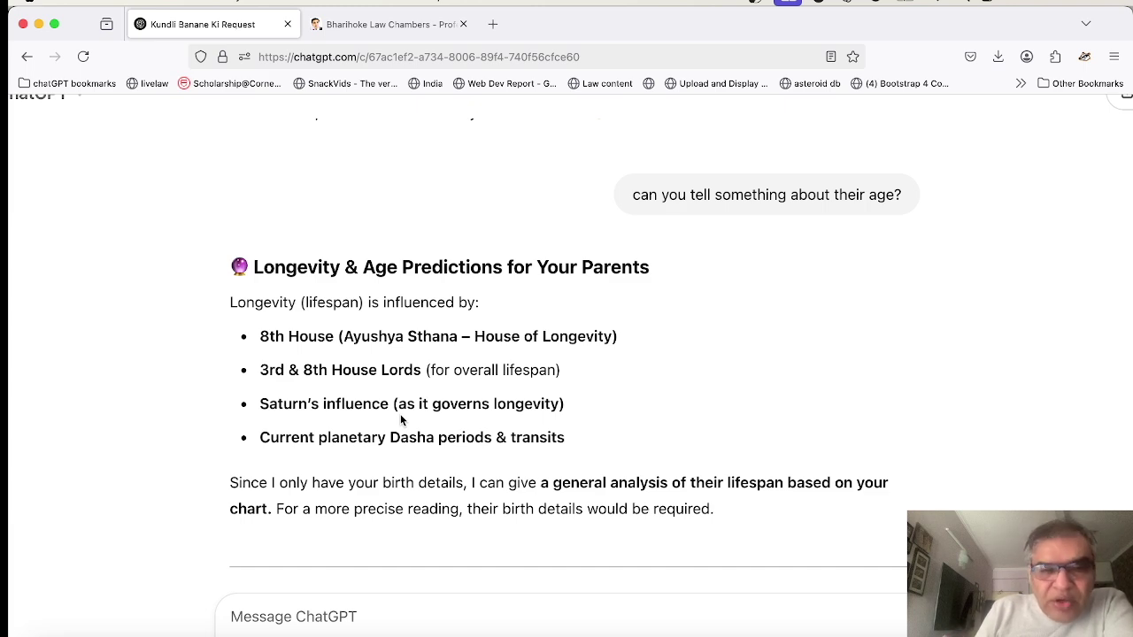
scroll(401, 414, down, 5)
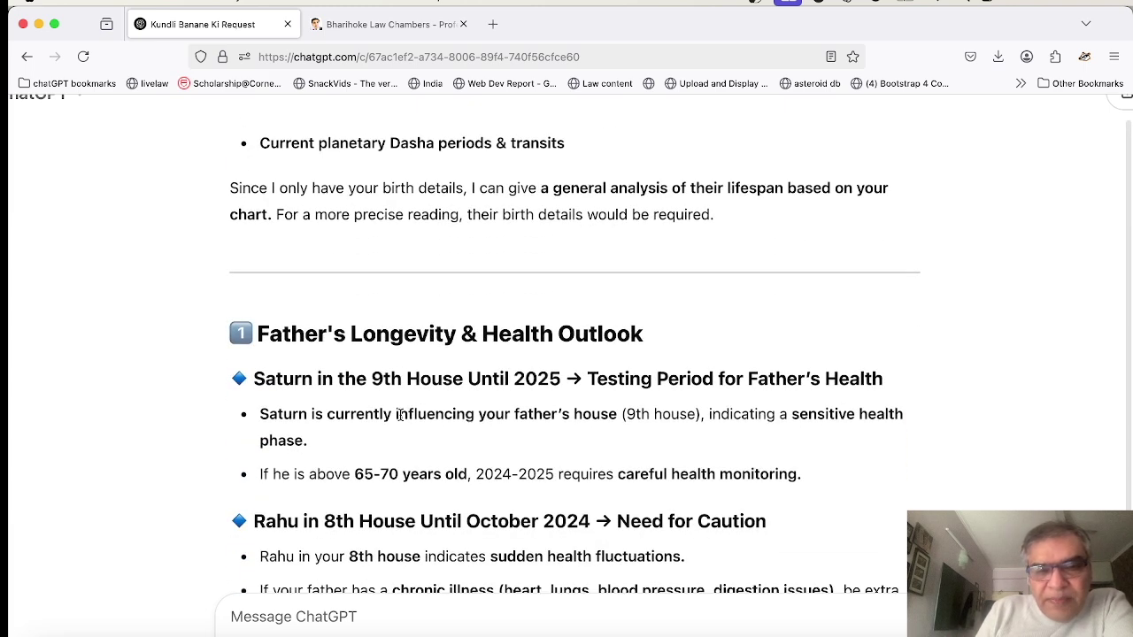
scroll(400, 414, down, 7)
scroll(400, 415, up, 4)
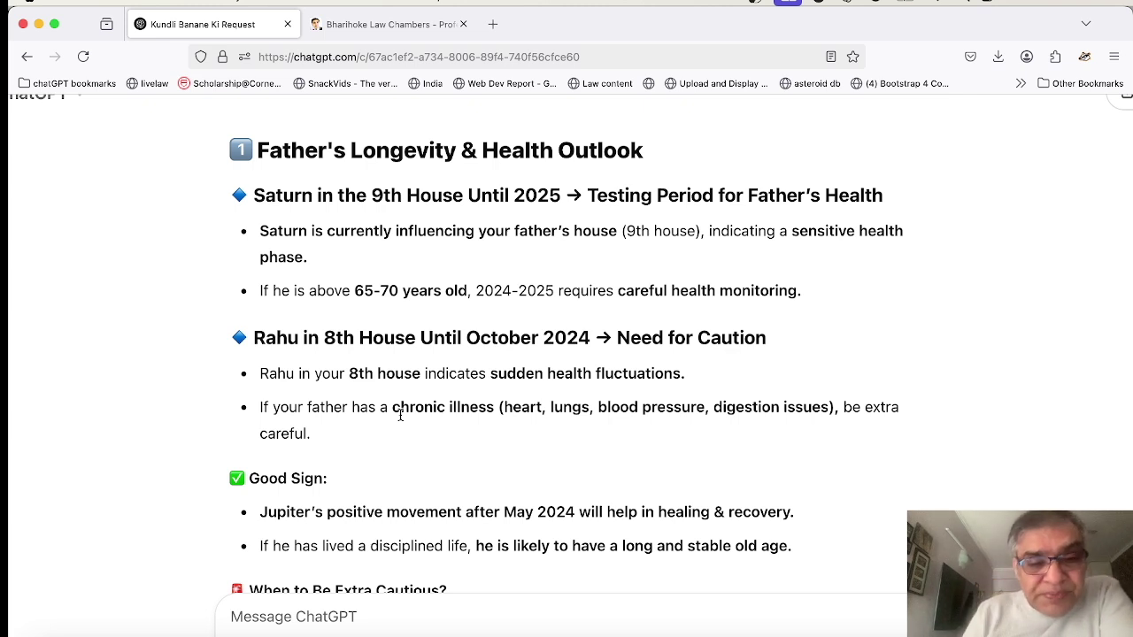
Step: Read past the father's health outlook to the question "should he be still alive?" and the opening of its answer
scroll(422, 430, down, 10)
scroll(422, 430, down, 20)
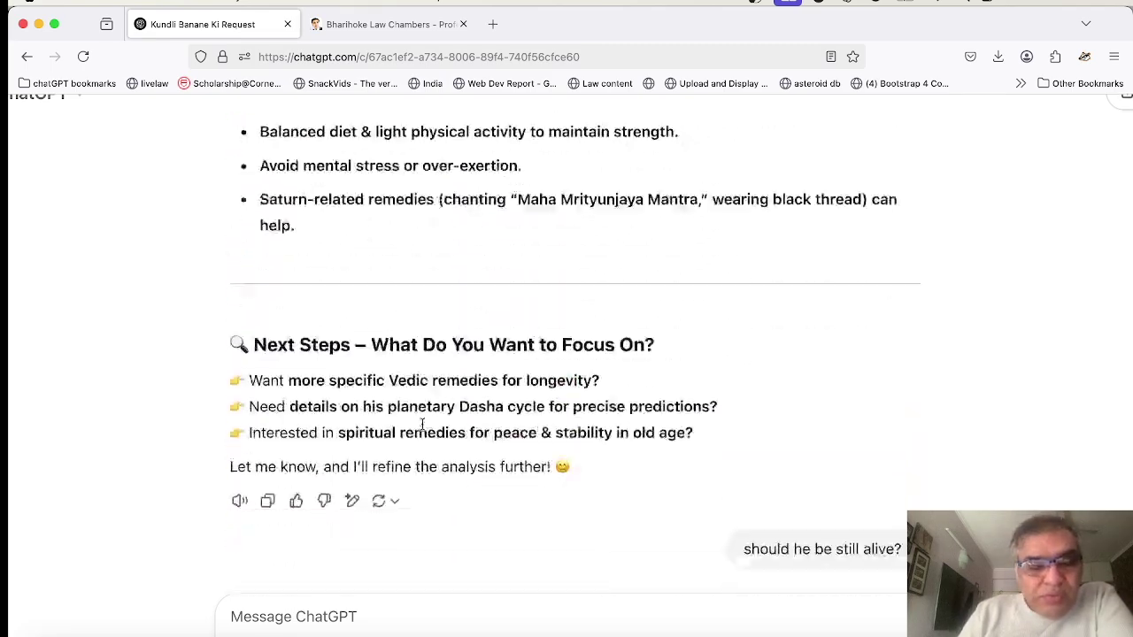
scroll(422, 425, down, 3)
scroll(423, 424, down, 1)
scroll(422, 430, up, 1)
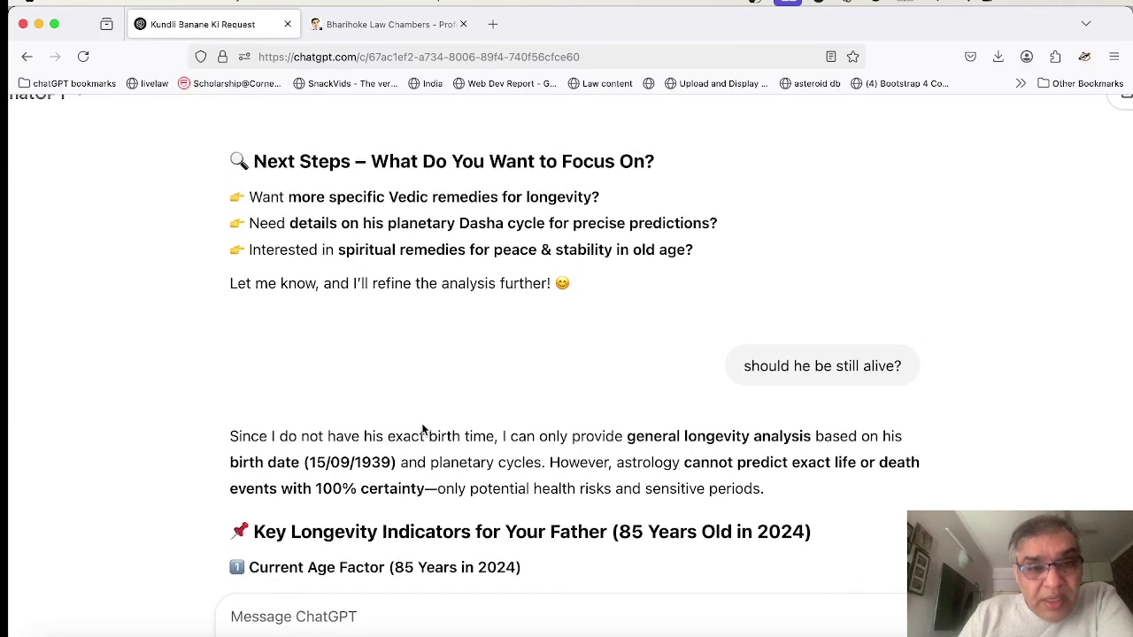
scroll(423, 430, down, 2)
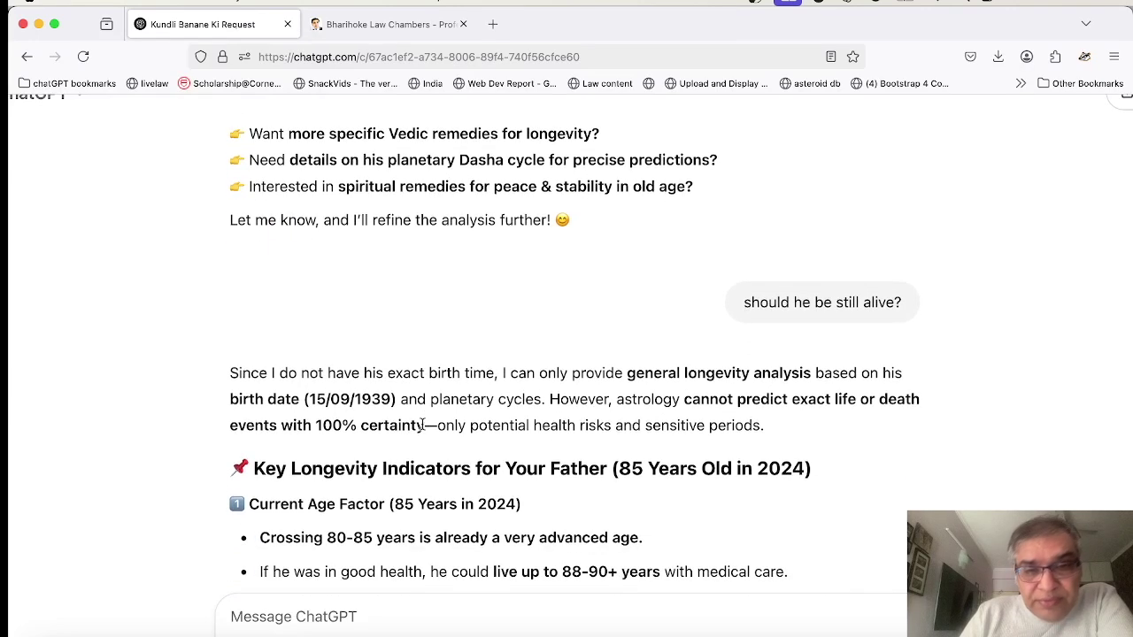
scroll(422, 425, down, 1)
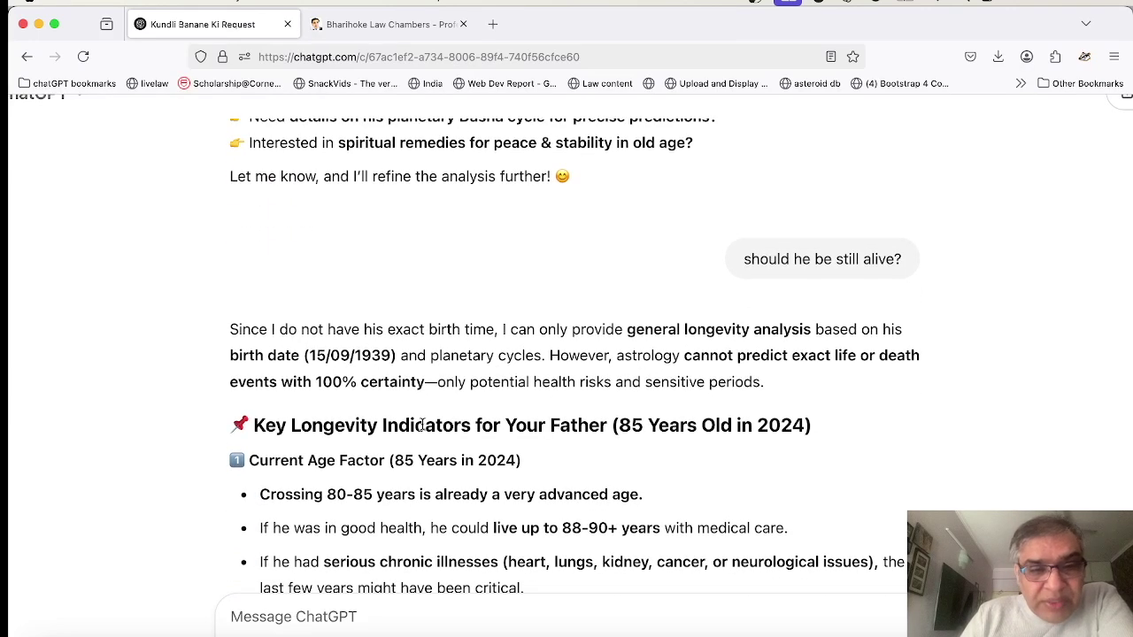
Step: Revisit the message giving the father's birth details, and return to the question "should he be still alive?"
scroll(422, 425, up, 10)
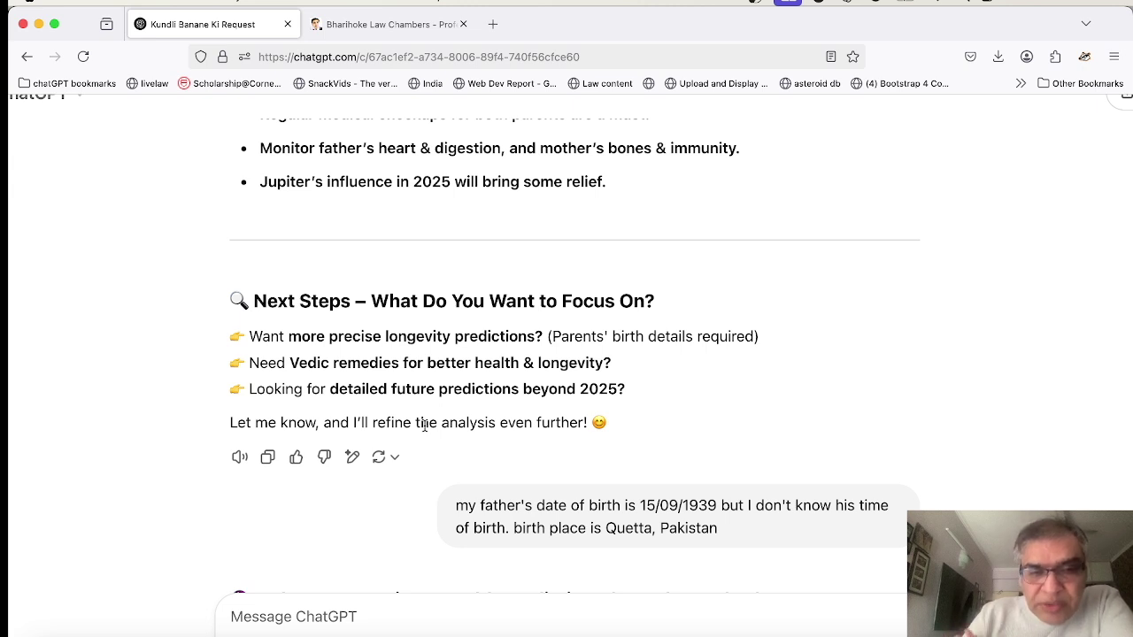
scroll(424, 425, down, 1)
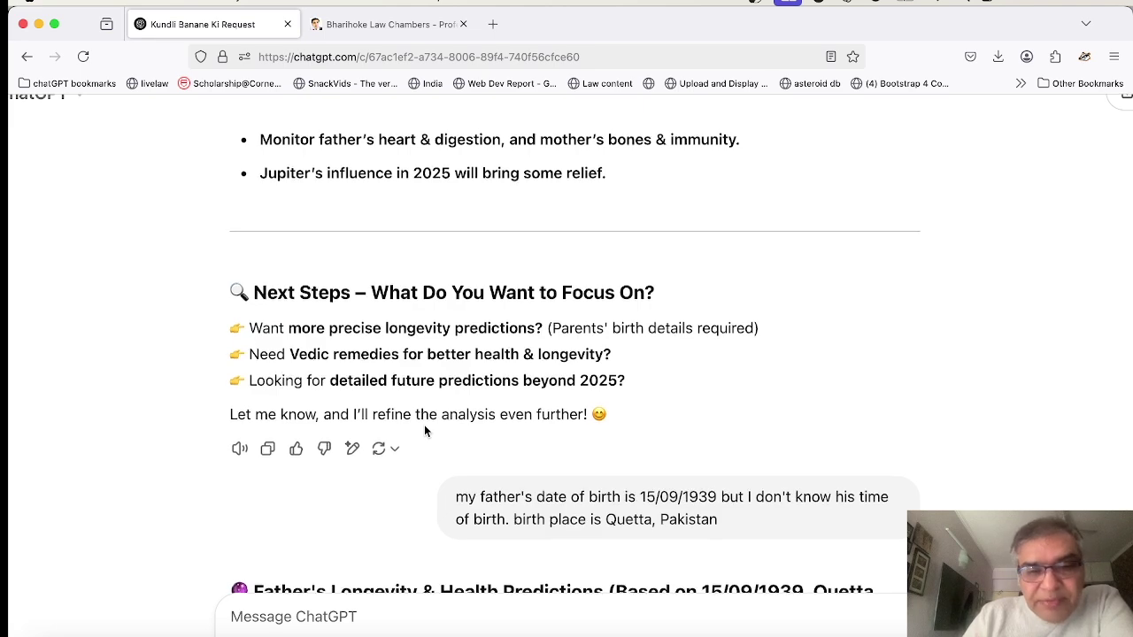
scroll(424, 431, down, 20)
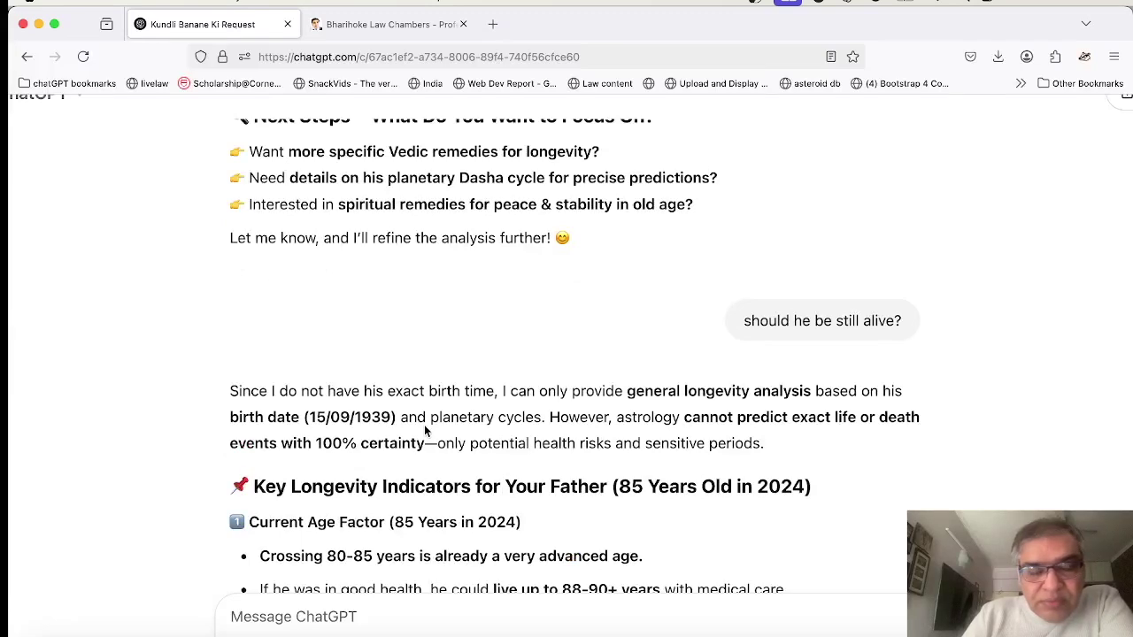
scroll(424, 431, up, 2)
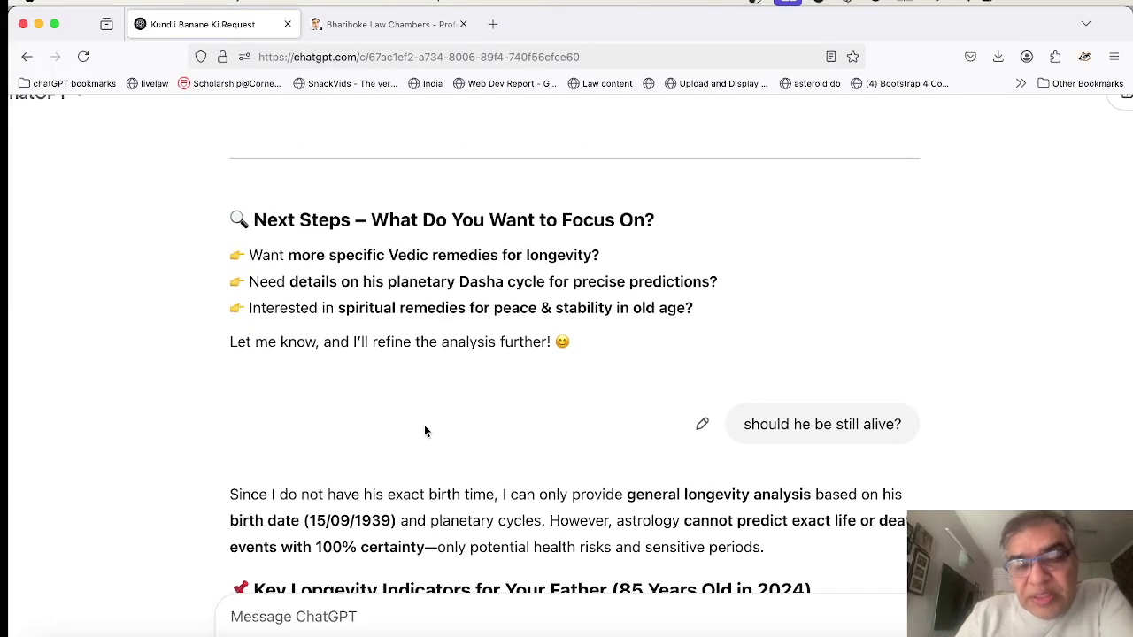
Step: Highlight the passage "However, astrology cannot predict exact life or death events with 100% certainty" in the answer, and clear the selection
scroll(424, 431, down, 5)
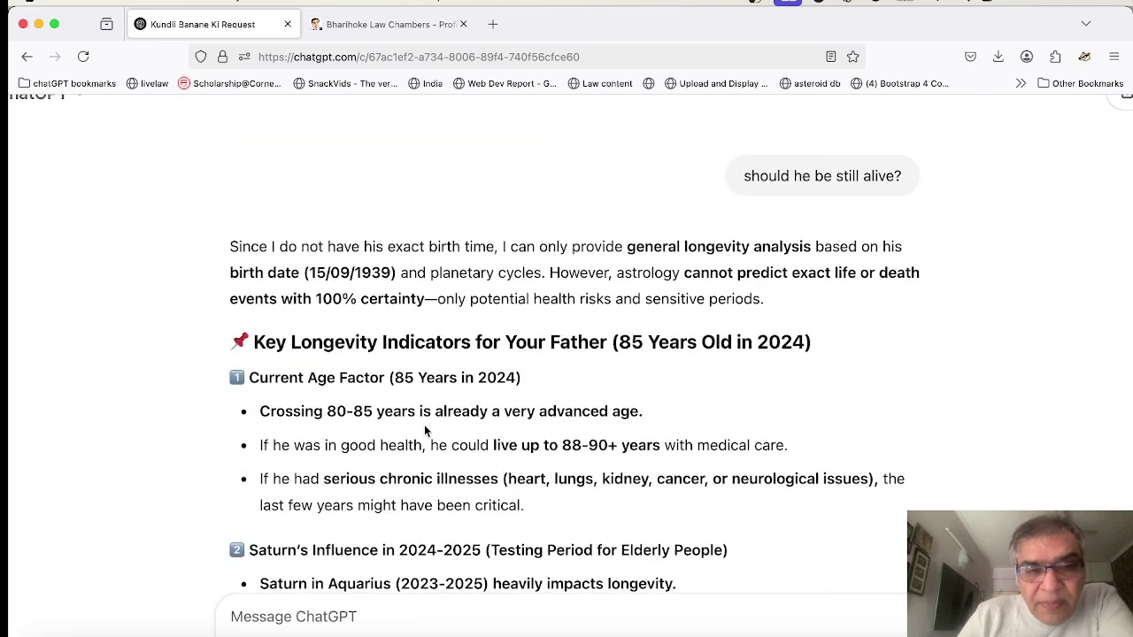
scroll(424, 431, down, 1)
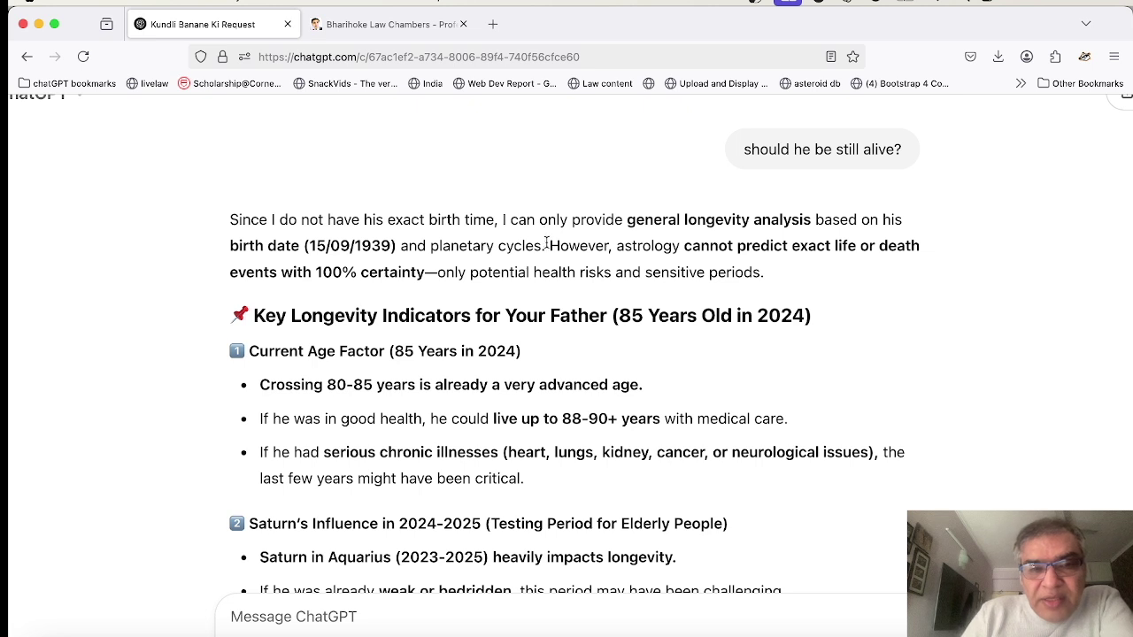
drag(549, 245, 424, 271)
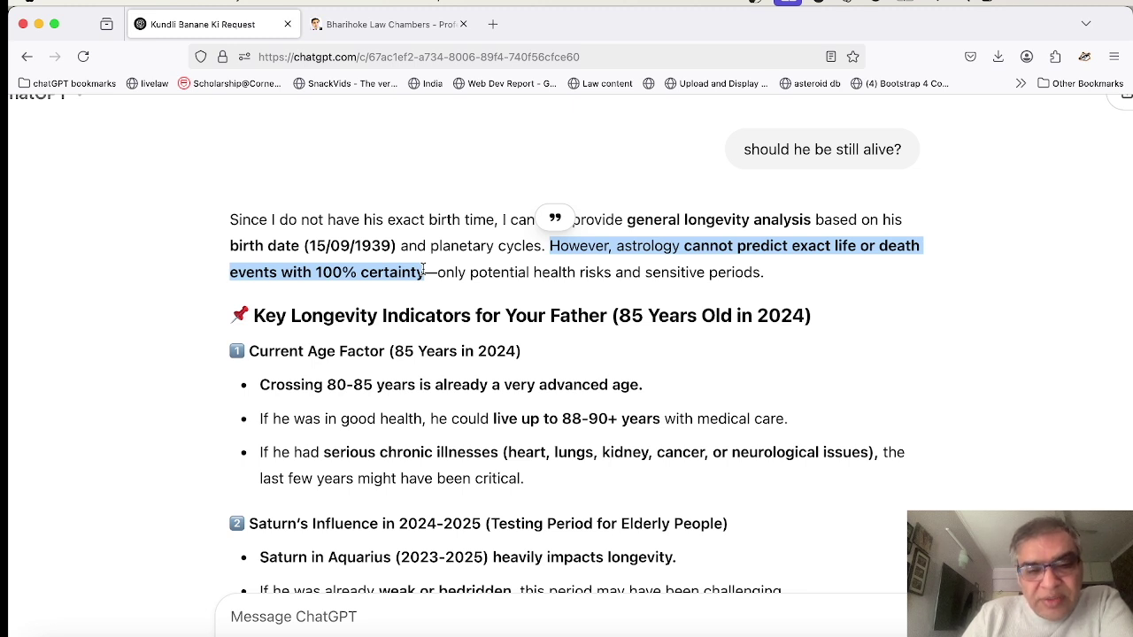
click(556, 416)
Step: Read the reply to "tell me specifically about 2009", from the key astrological influences to "What Might Have Happened in 2009?"
scroll(363, 332, down, 10)
scroll(363, 331, down, 5)
scroll(769, 410, up, 1)
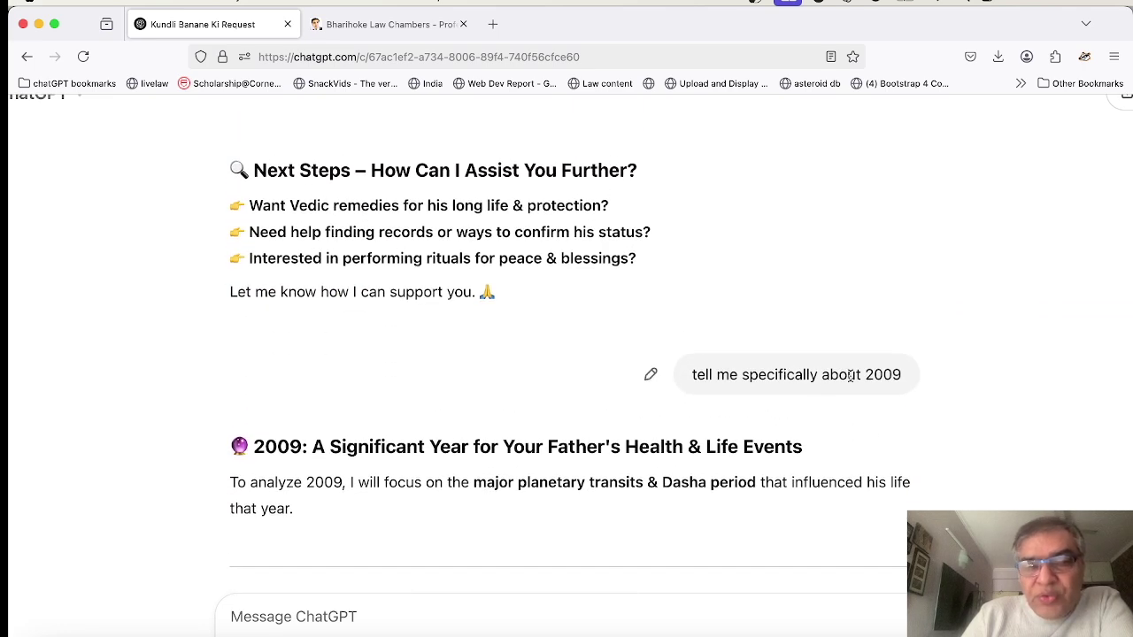
scroll(861, 376, down, 1)
scroll(861, 376, down, 2)
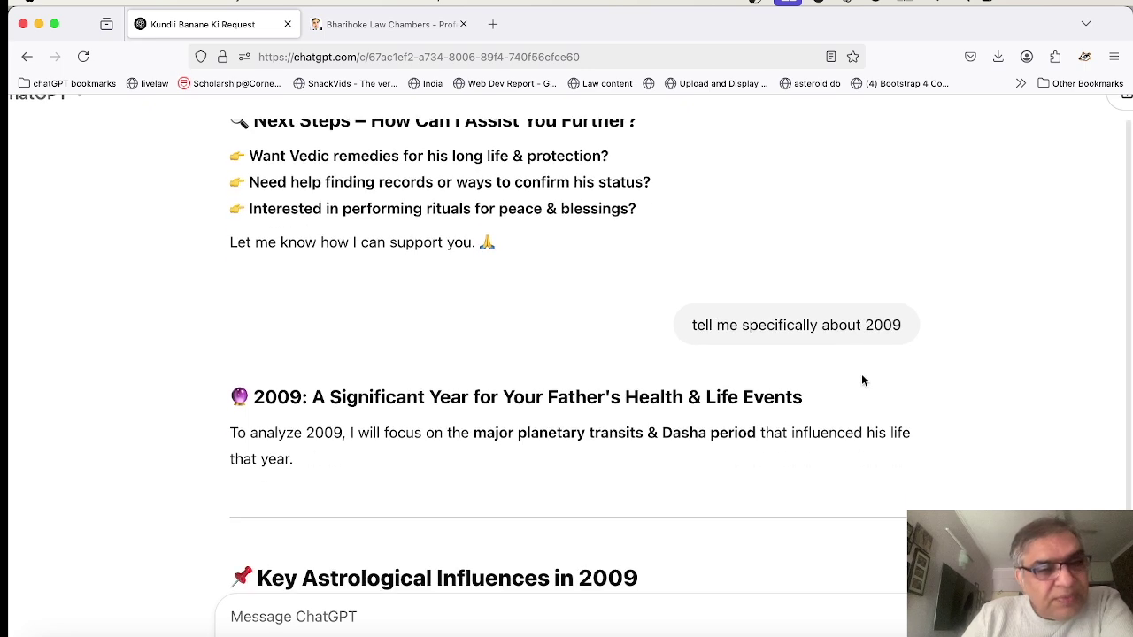
scroll(861, 374, down, 5)
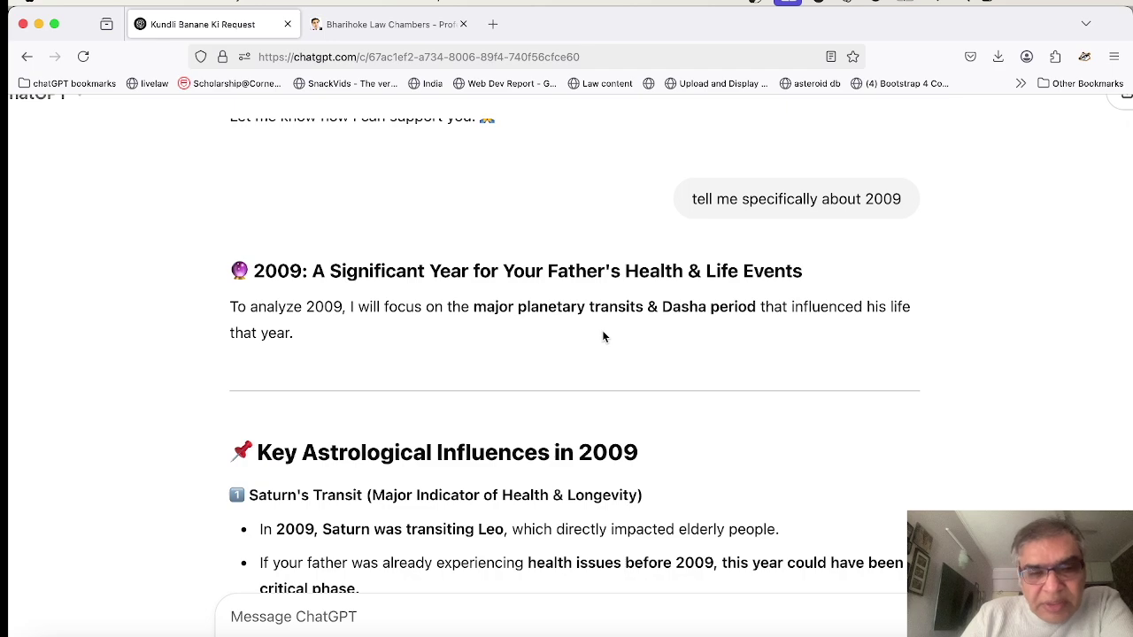
scroll(603, 336, down, 10)
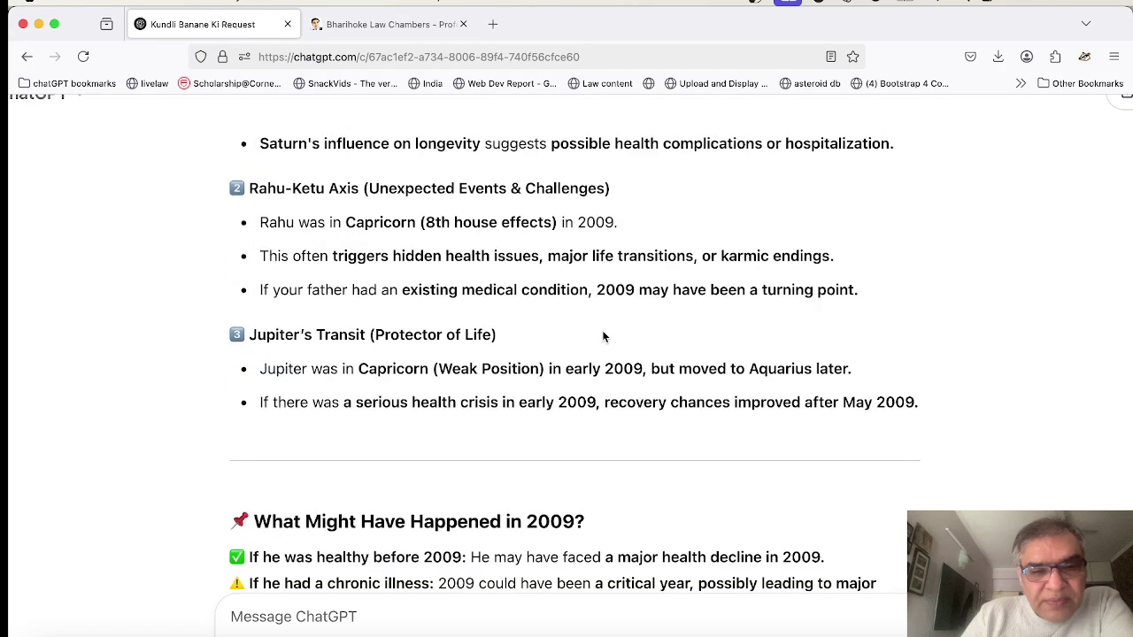
scroll(603, 336, down, 5)
scroll(602, 332, down, 1)
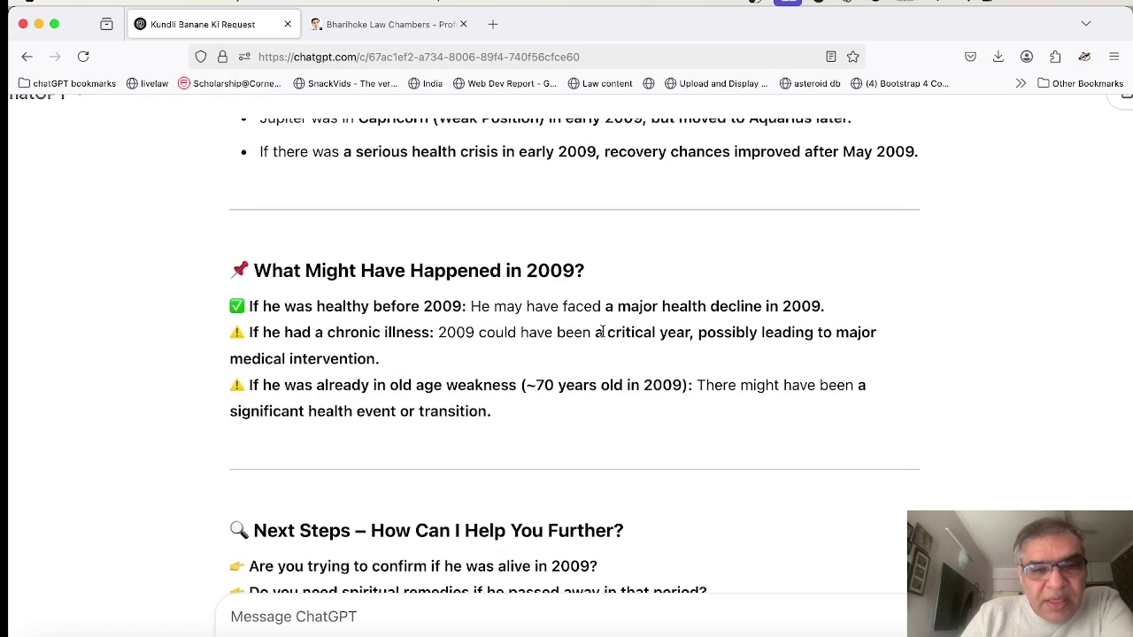
Step: Highlight "He may have faced a major health decline in 2009." under "What Might Have Happened in 2009?", and clear the selection
scroll(602, 332, up, 1)
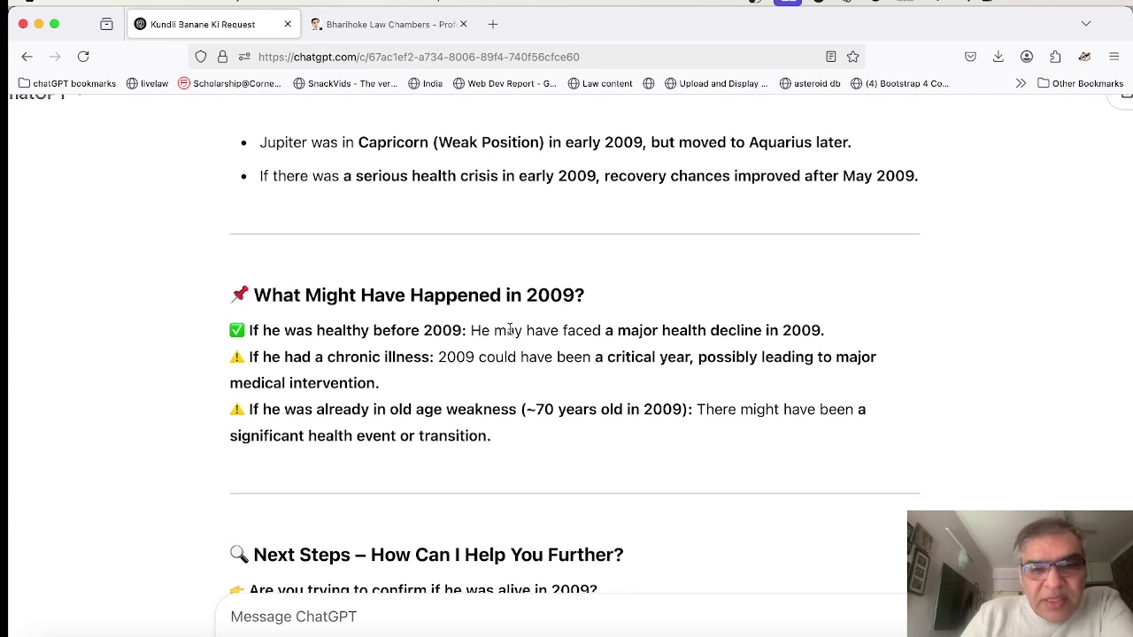
mouse_move(472, 330)
mouse_down()
mouse_move(622, 359)
mouse_move(845, 341)
mouse_up()
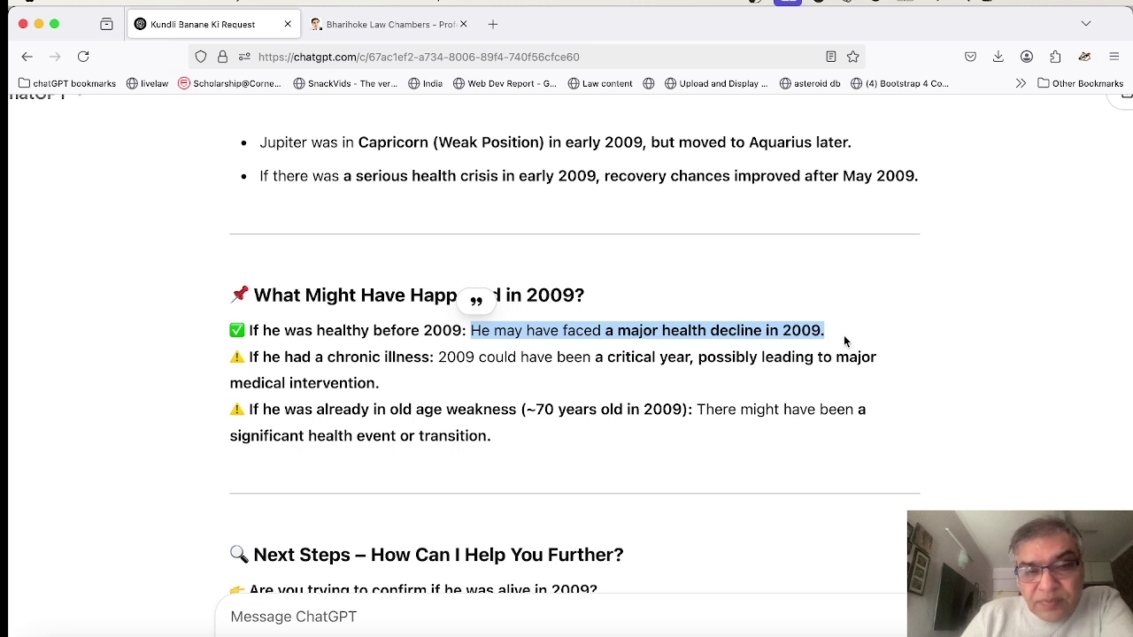
click(671, 403)
scroll(671, 403, down, 1)
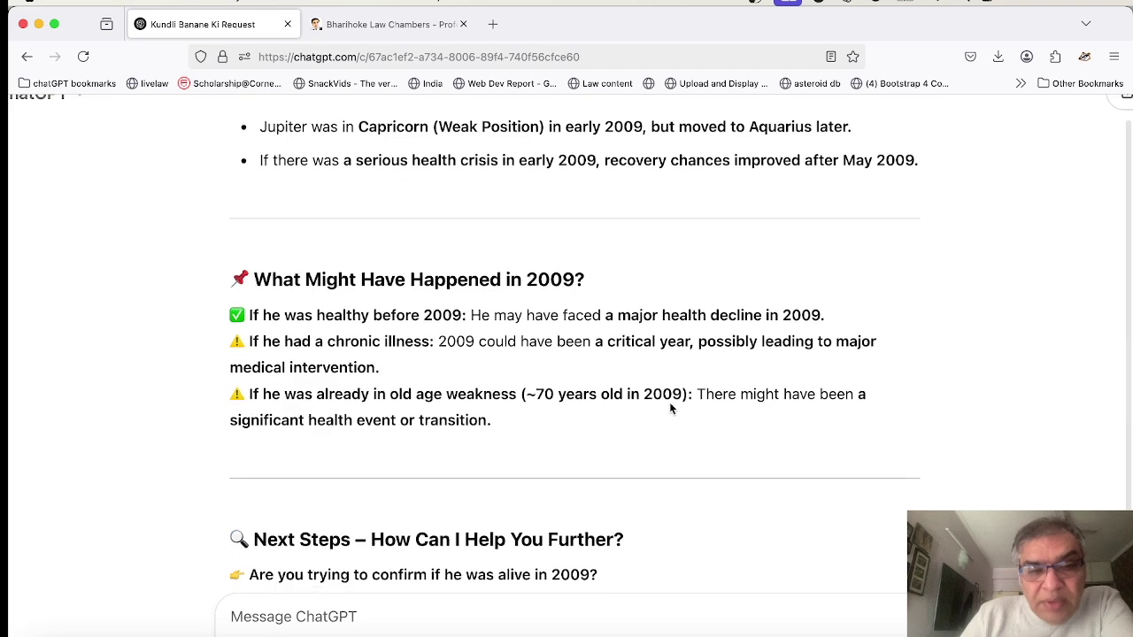
scroll(670, 405, up, 1)
scroll(670, 408, up, 3)
Step: Read the question about why the father died in May 2009 and the reply's introduction and major planetary influences
scroll(670, 408, down, 5)
scroll(670, 408, down, 3)
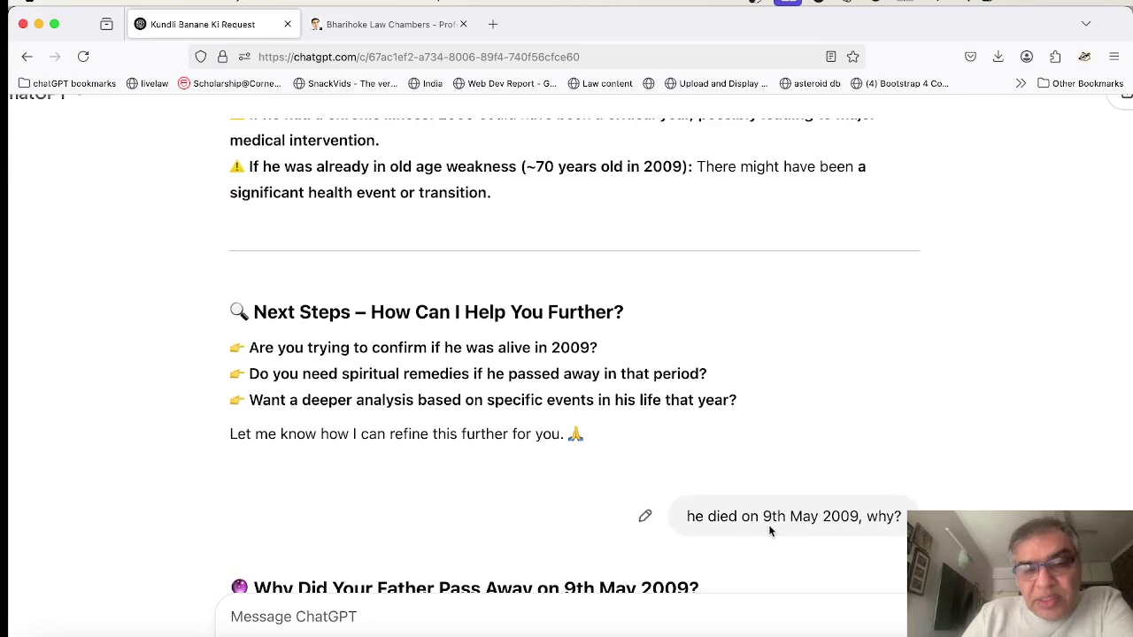
scroll(846, 525, down, 1)
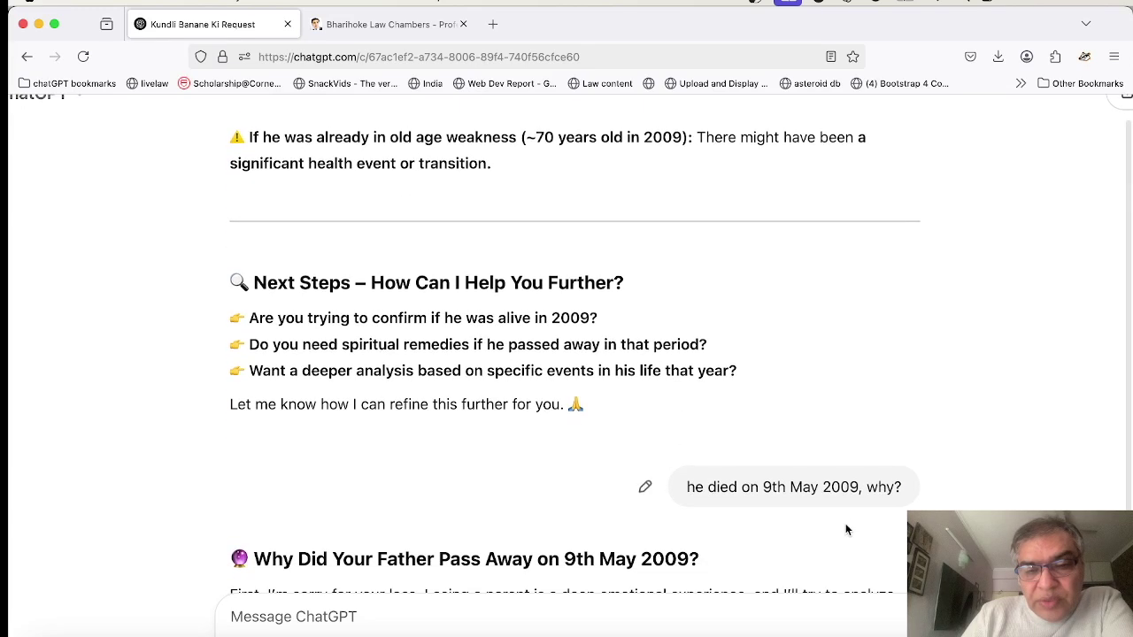
scroll(845, 525, down, 3)
scroll(845, 529, down, 2)
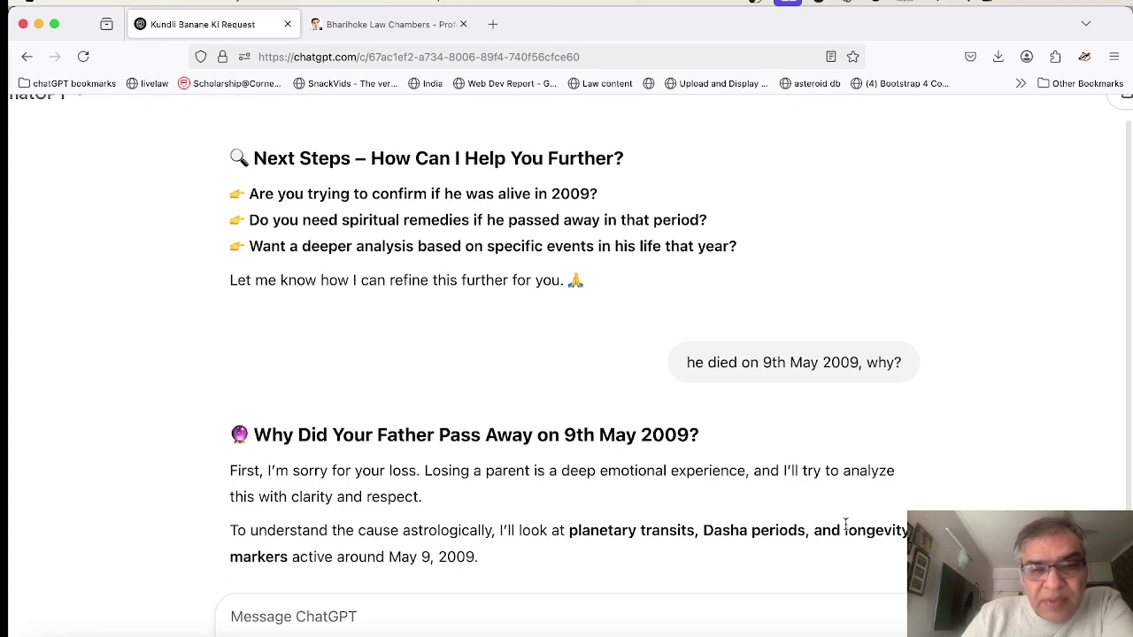
scroll(845, 530, down, 1)
scroll(845, 529, down, 7)
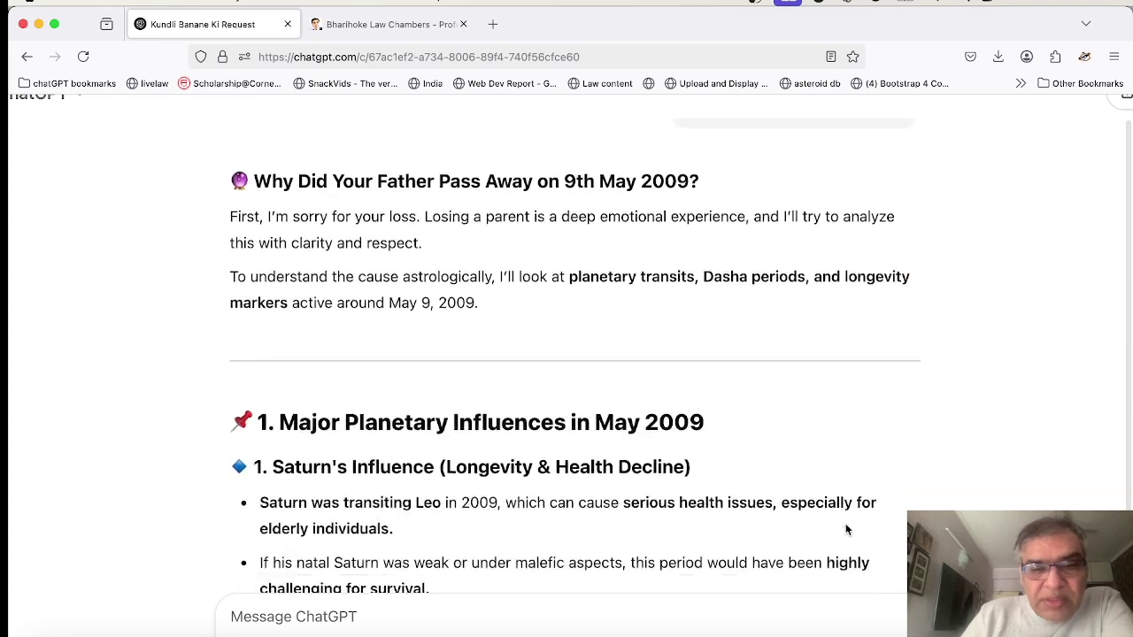
scroll(846, 523, down, 1)
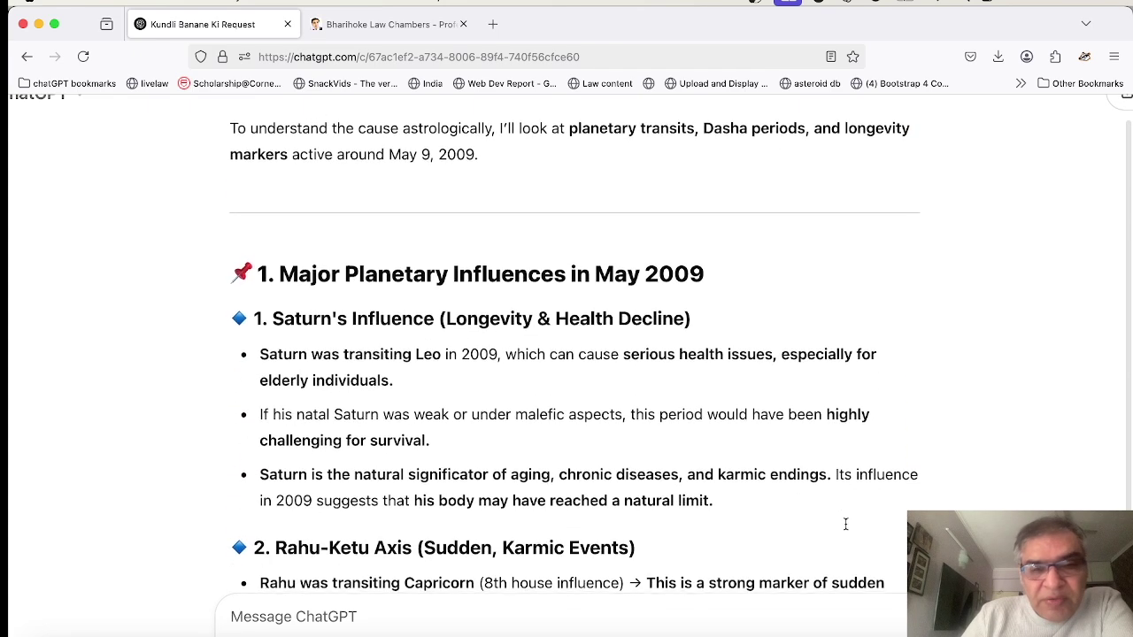
Step: Highlight "Heart failure" and "circulatory issues" in turn under "Possible Medical Causes Based on Astrology"
scroll(846, 523, down, 10)
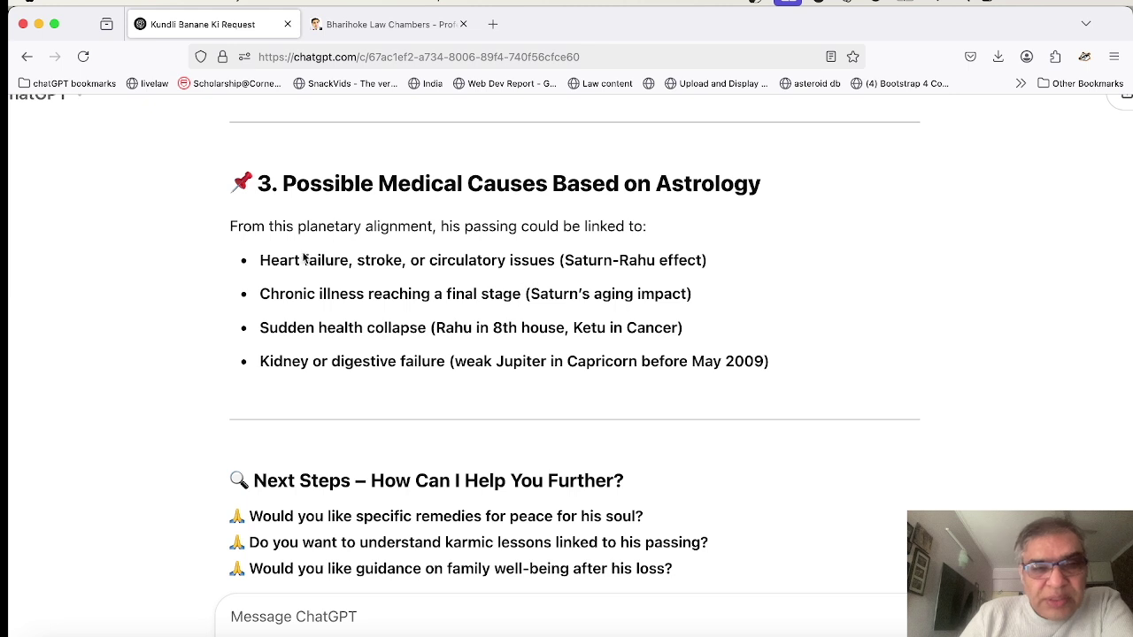
drag(260, 260, 348, 262)
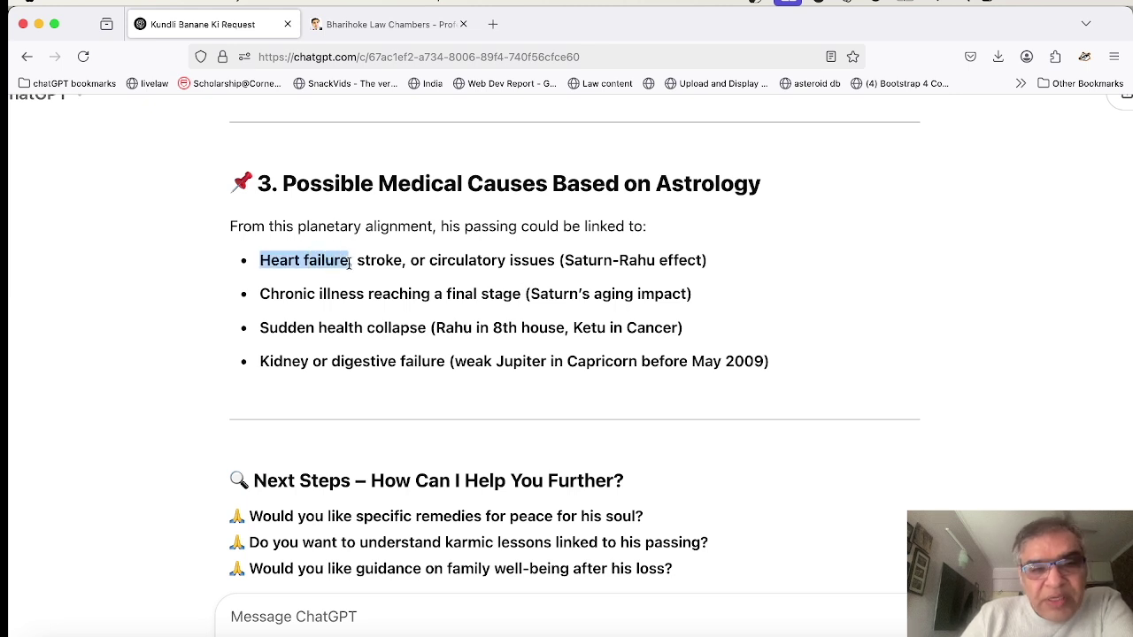
drag(430, 260, 553, 260)
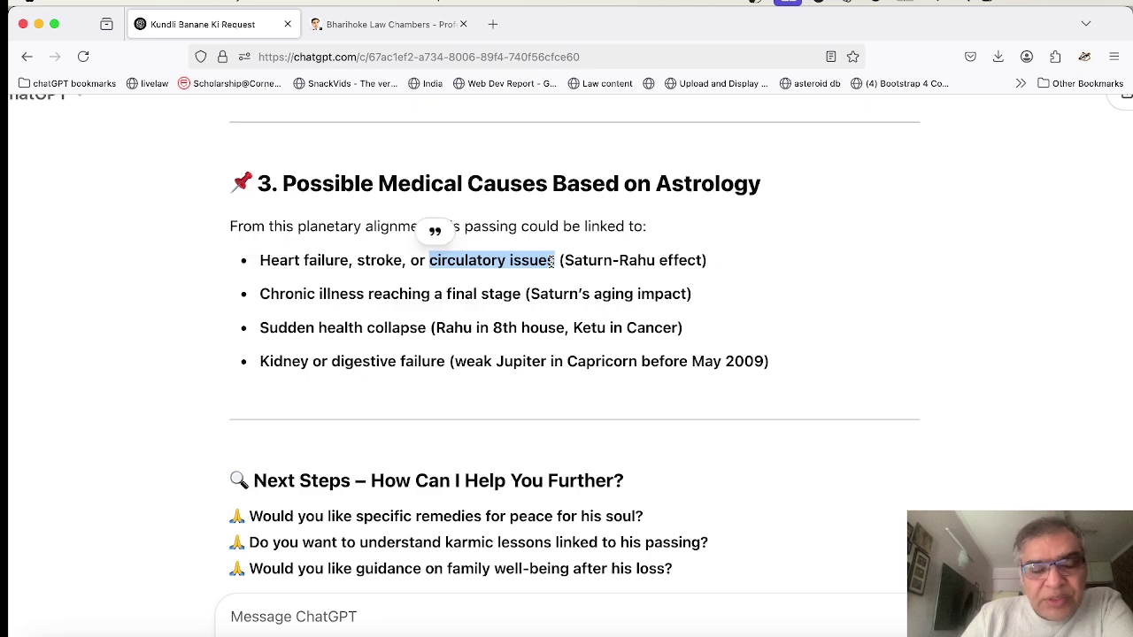
Step: Read the reply to "when his condition would have deteriorated", covering the Saturn and Rahu influences and the key timing
scroll(546, 379, down, 3)
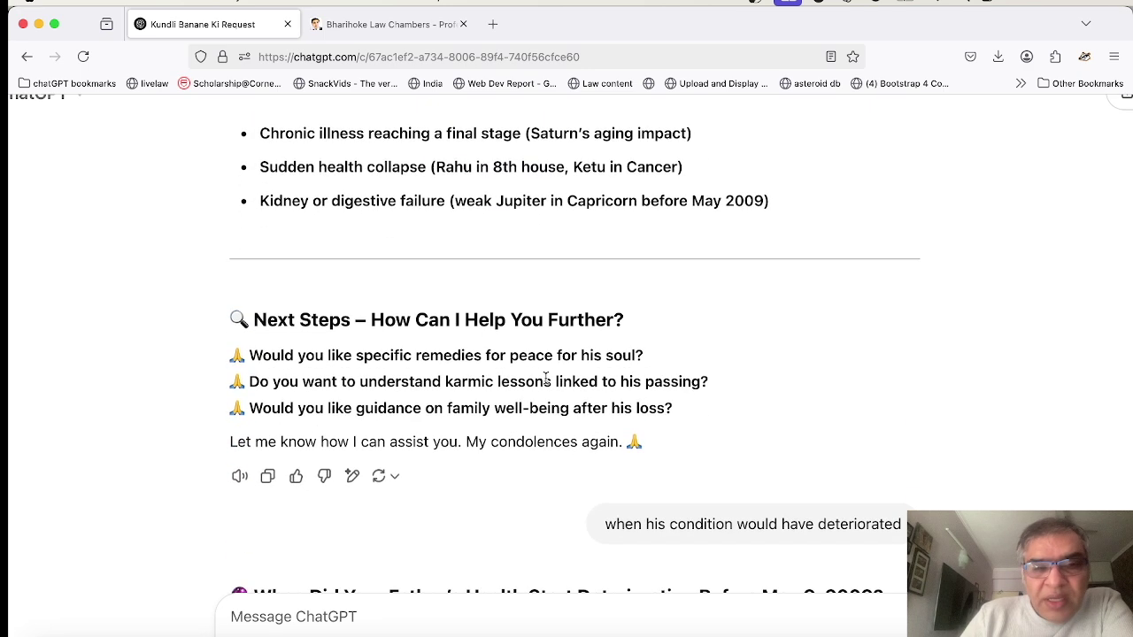
scroll(546, 379, down, 1)
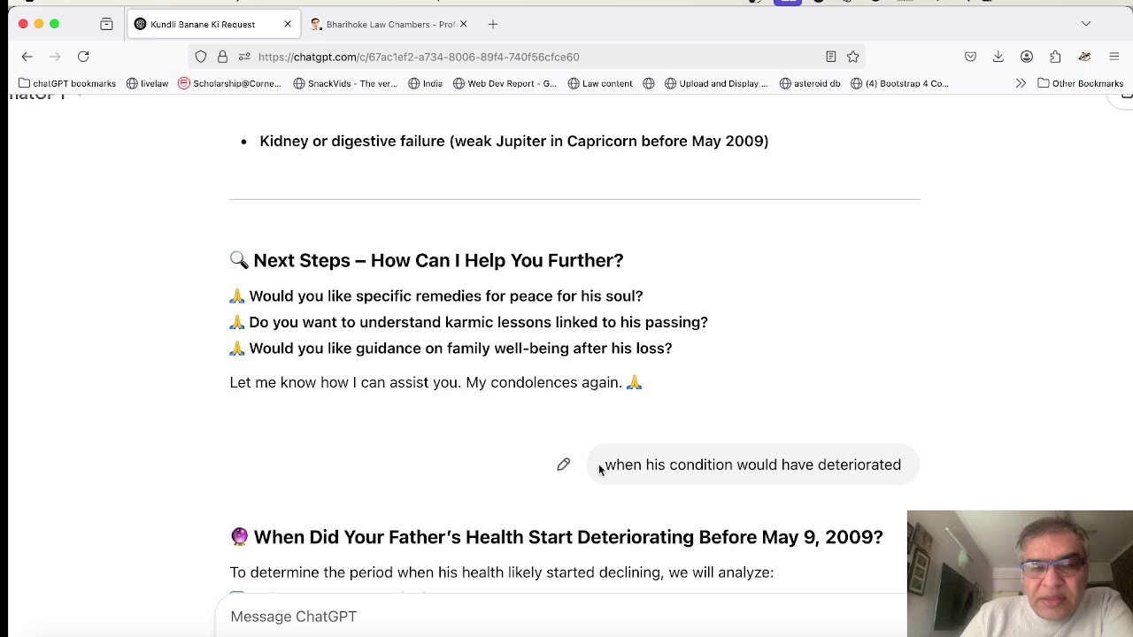
scroll(598, 469, down, 1)
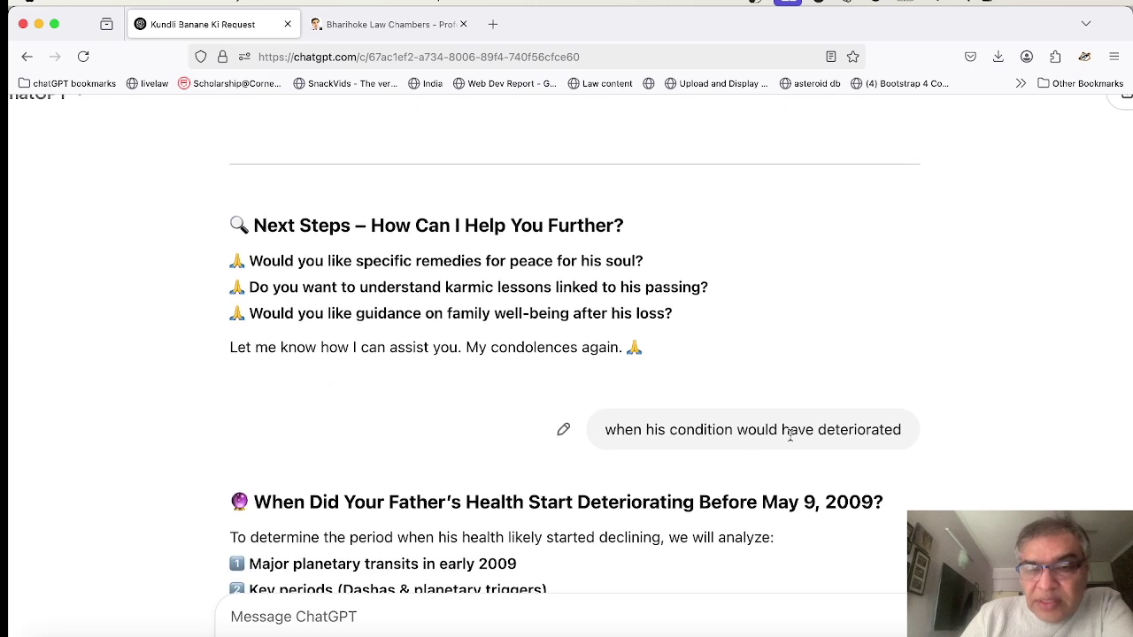
scroll(808, 433, down, 4)
scroll(809, 434, down, 4)
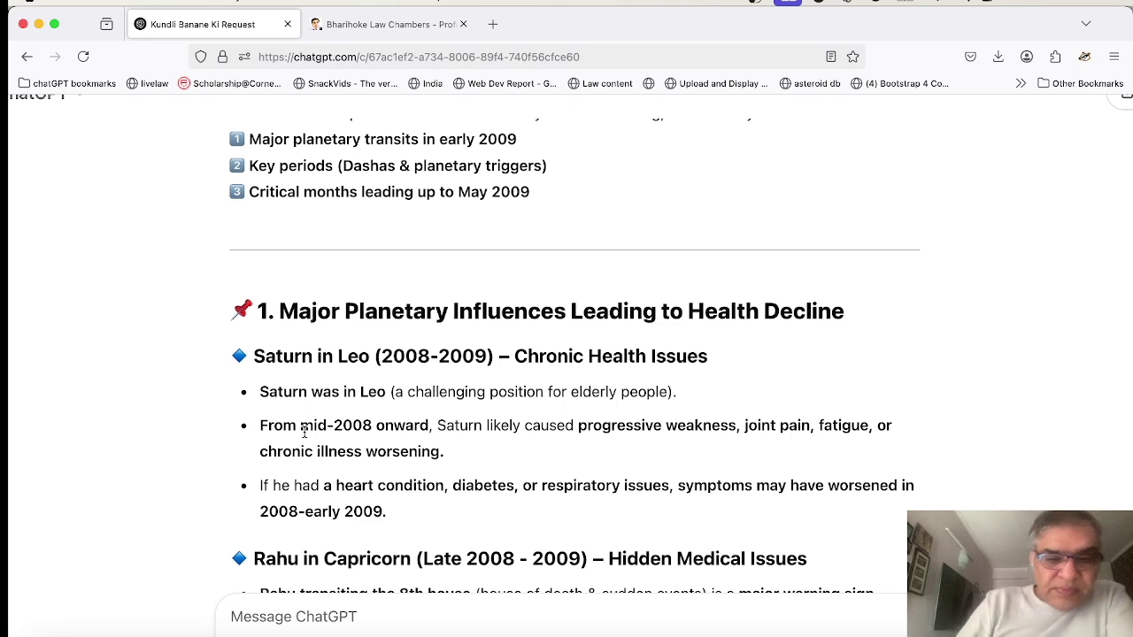
scroll(303, 434, down, 5)
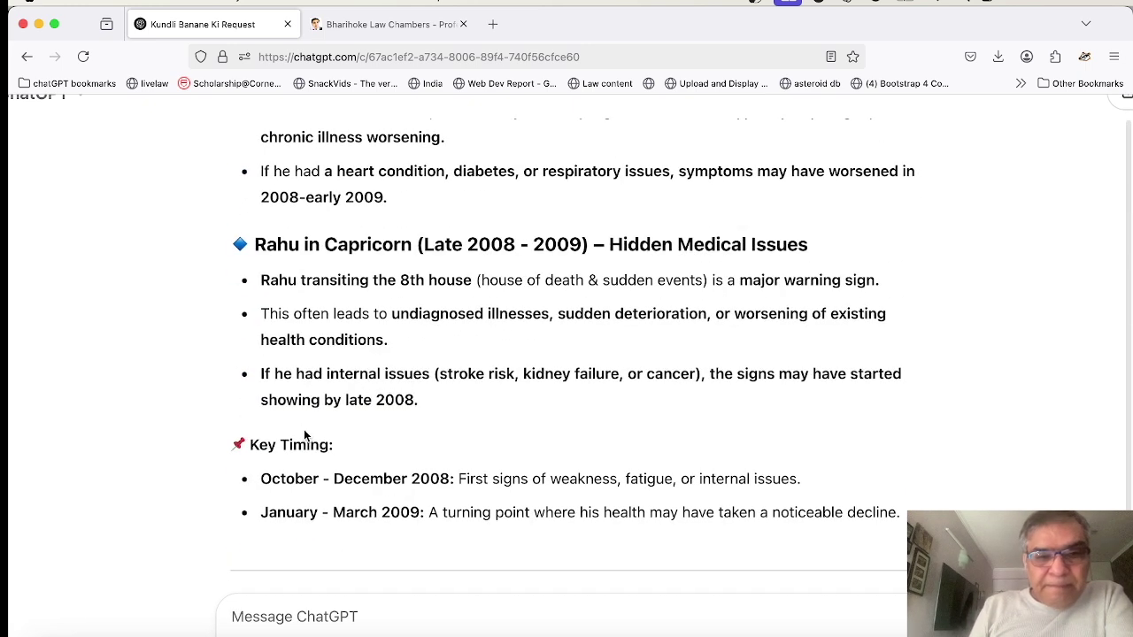
Step: Highlight "October - December 2008" under "Key Timing", clear the selection and continue to the critical months section
scroll(304, 434, down, 1)
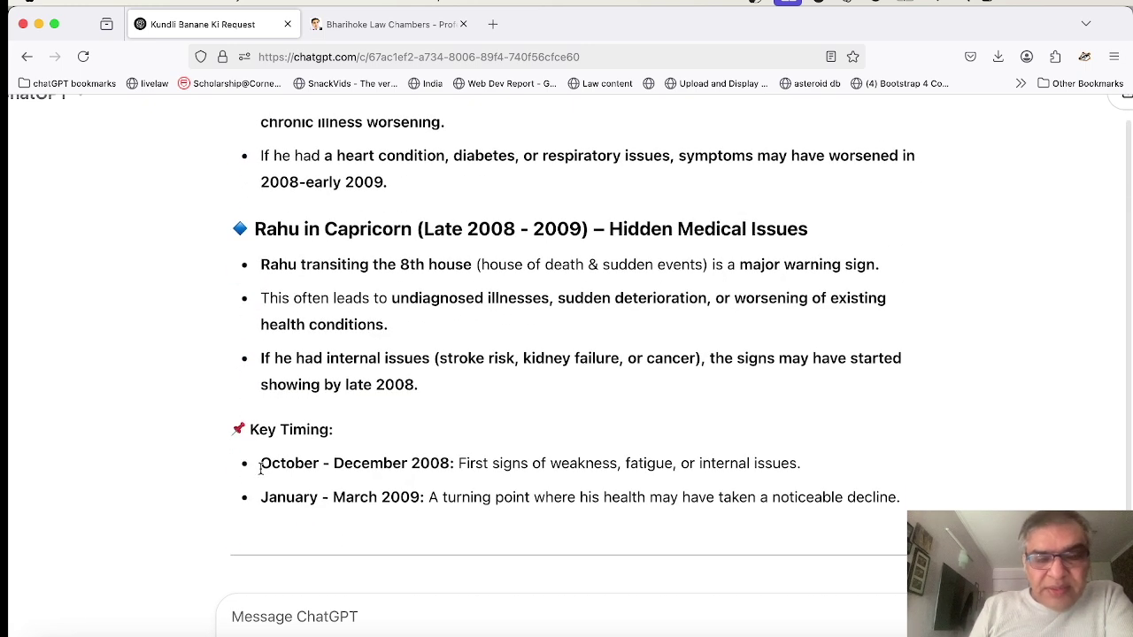
drag(261, 469, 452, 466)
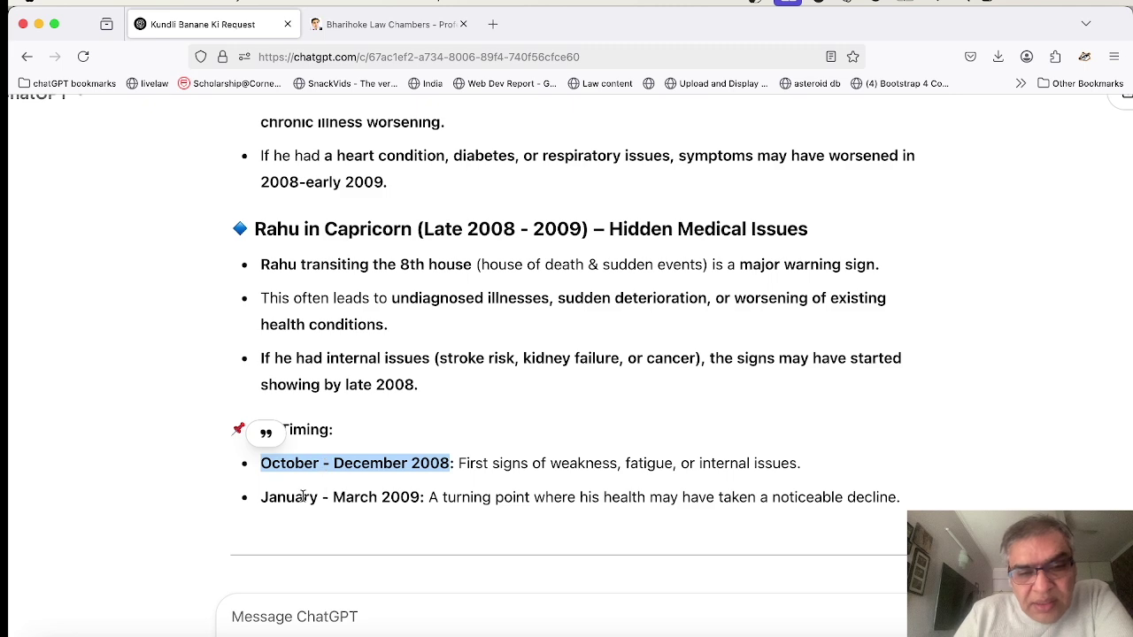
click(303, 496)
scroll(303, 498, down, 1)
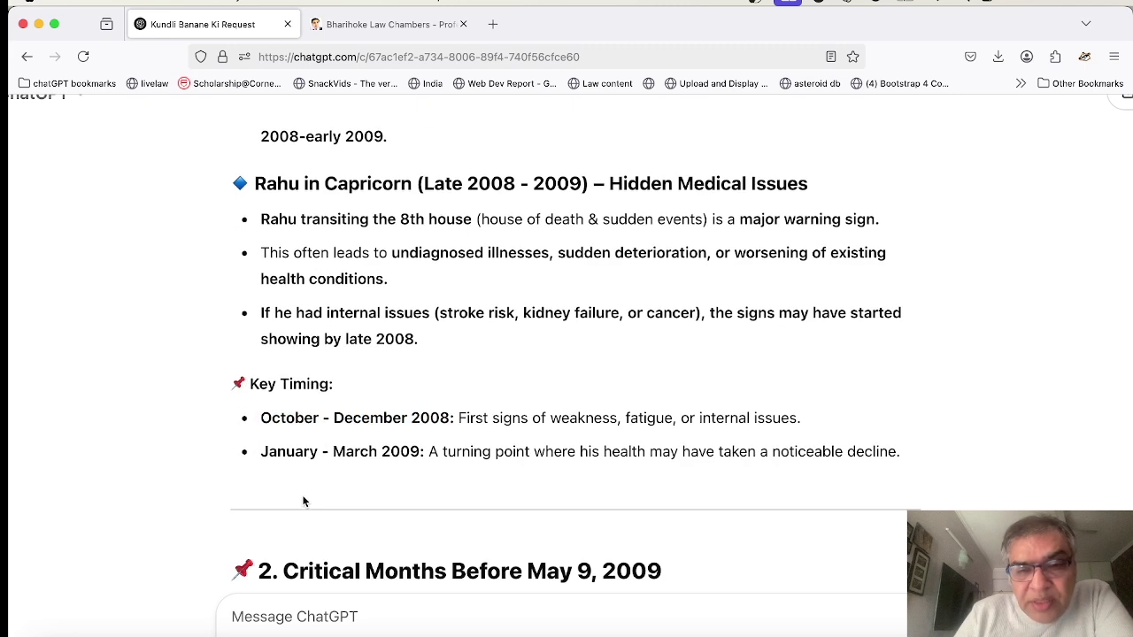
Step: Read the "Critical Months Before May 9, 2009" section, covering January - February and March - April 2009
scroll(303, 502, down, 1)
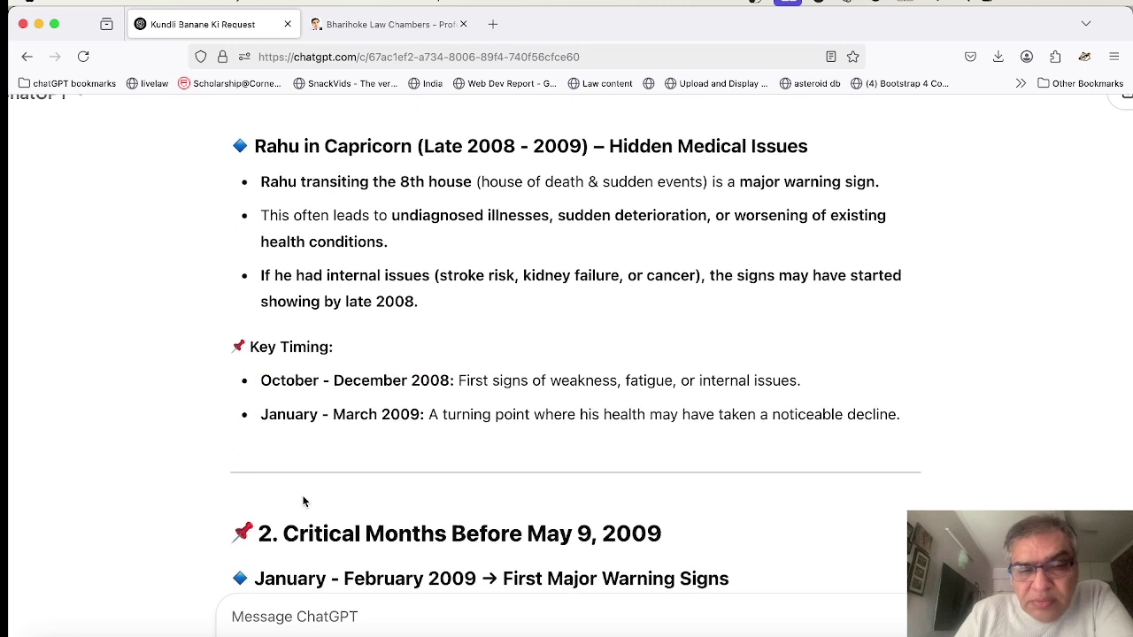
scroll(303, 502, down, 1)
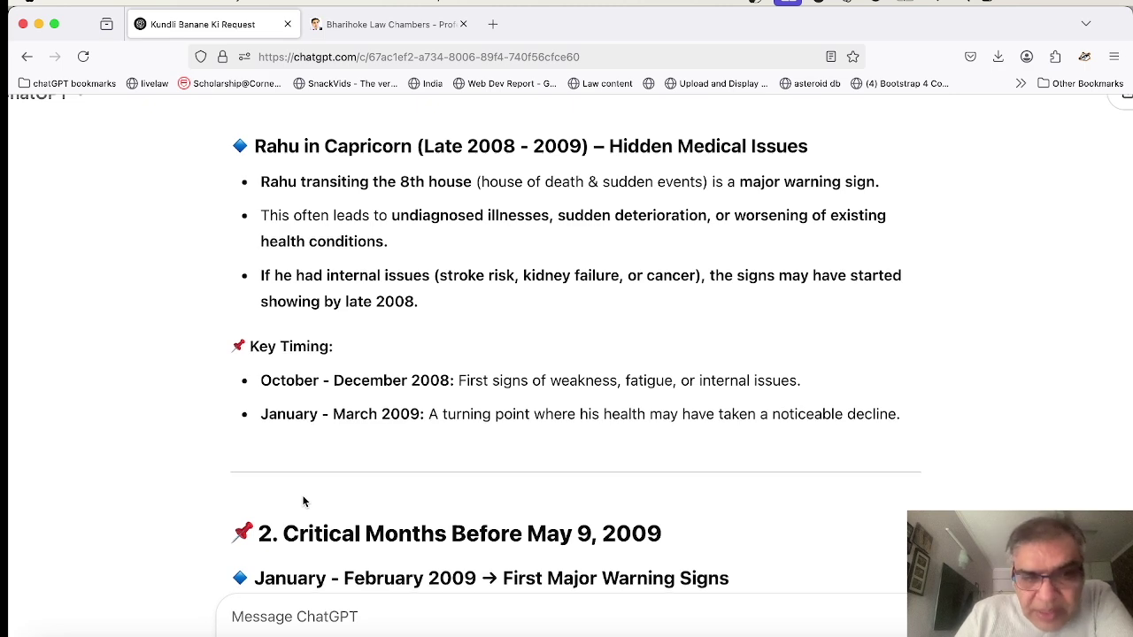
scroll(303, 502, down, 1)
scroll(303, 496, down, 3)
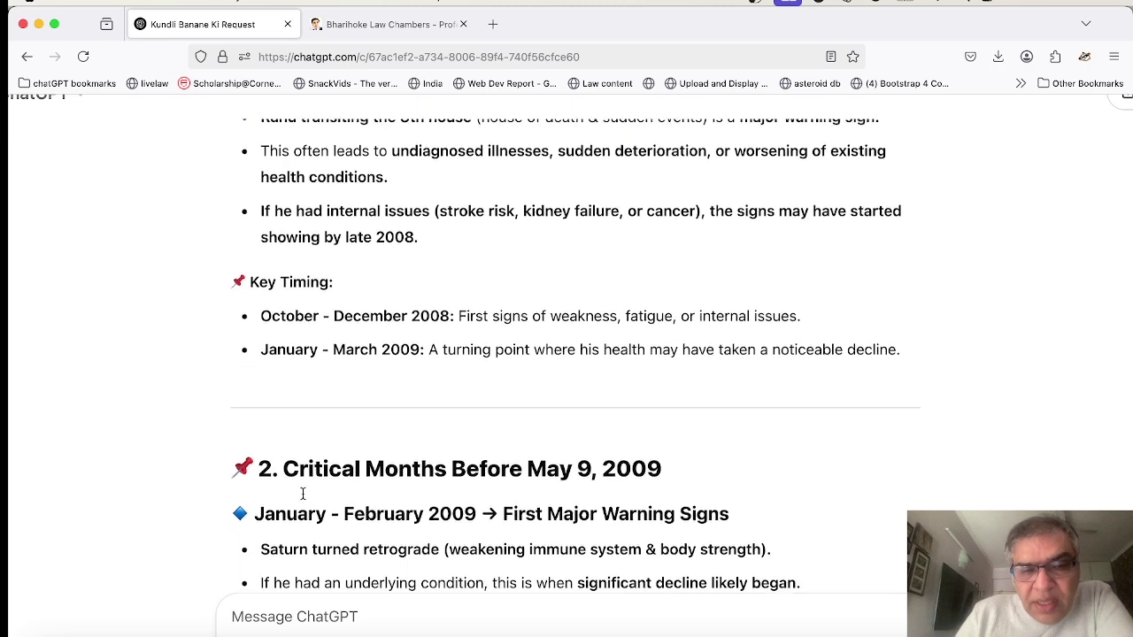
scroll(303, 500, down, 1)
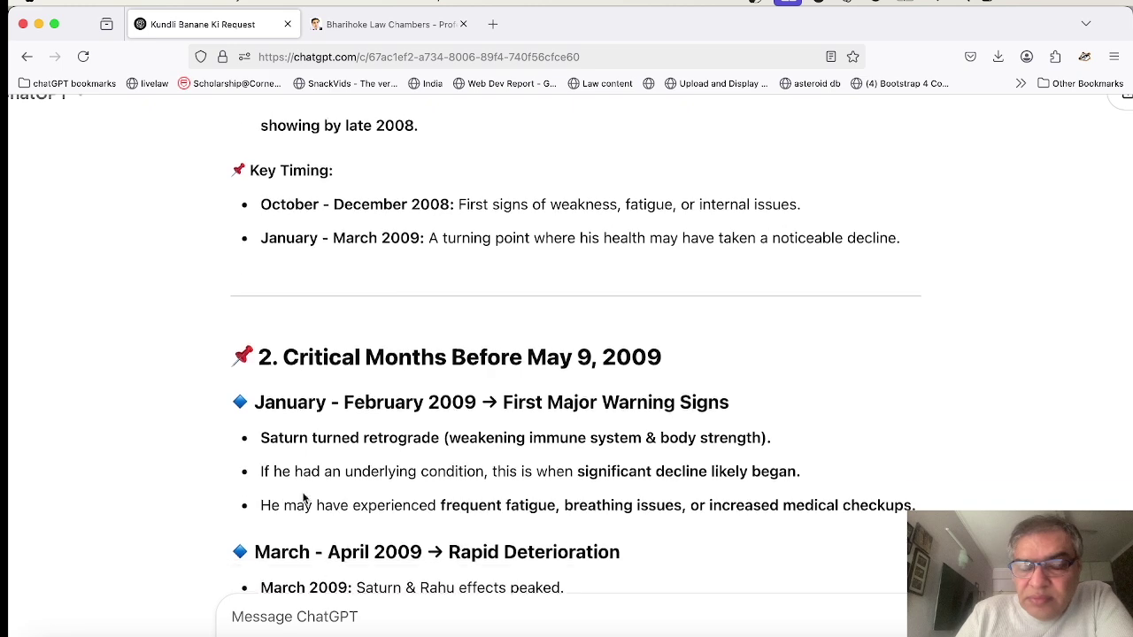
scroll(303, 492, down, 3)
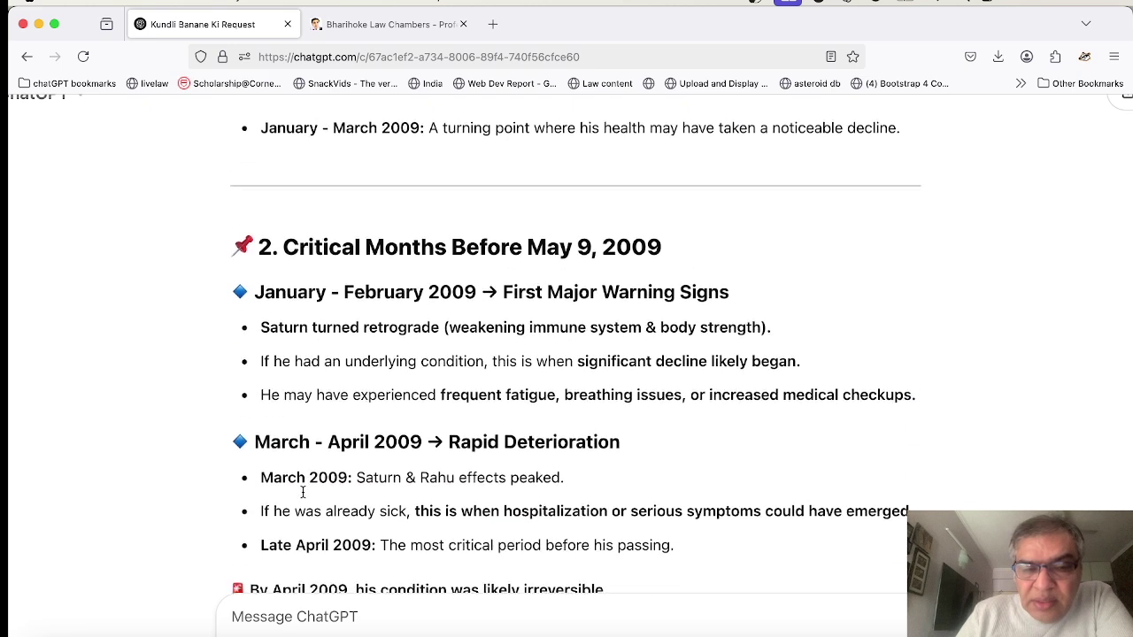
scroll(303, 493, down, 1)
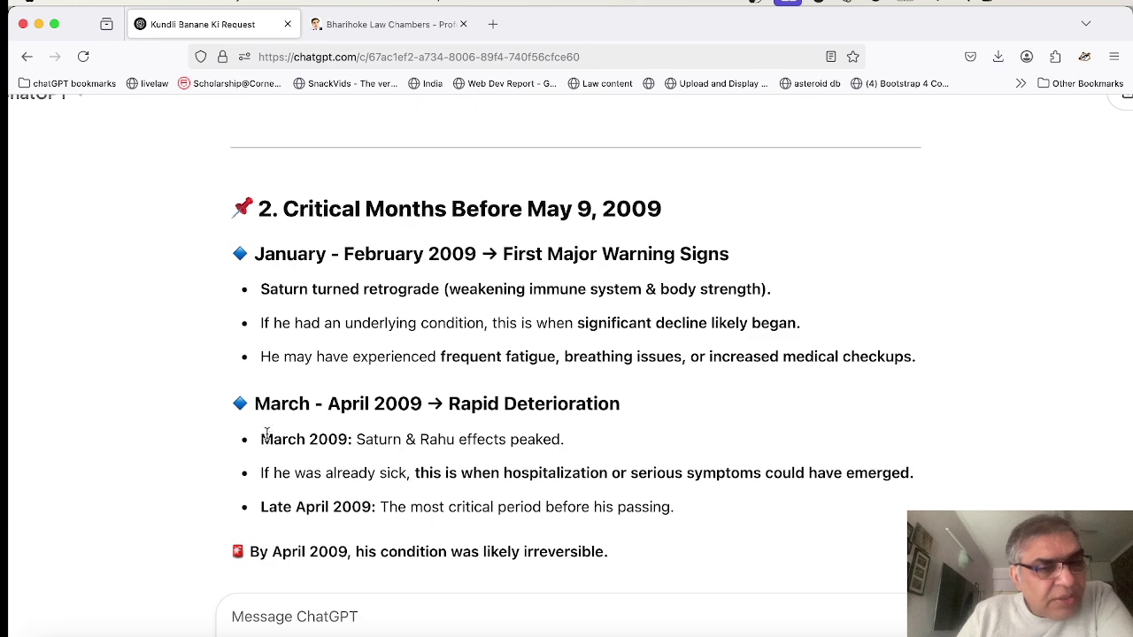
scroll(268, 438, down, 1)
scroll(268, 438, down, 2)
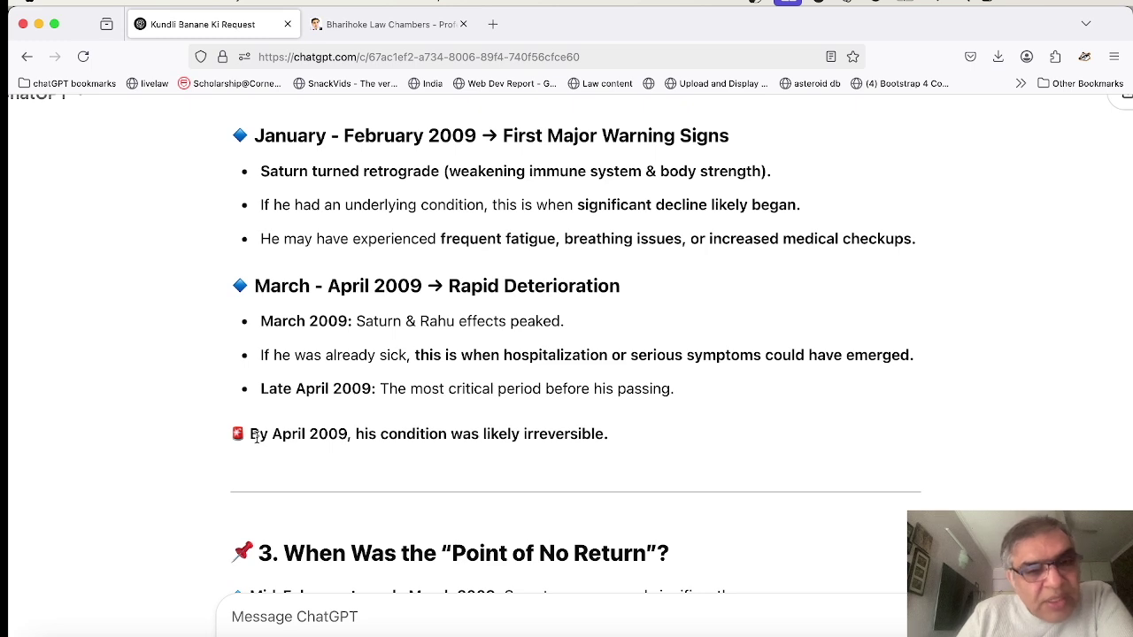
Step: Read the section "When Was the 'Point of No Return'?" through to the start of the next steps
scroll(255, 437, down, 1)
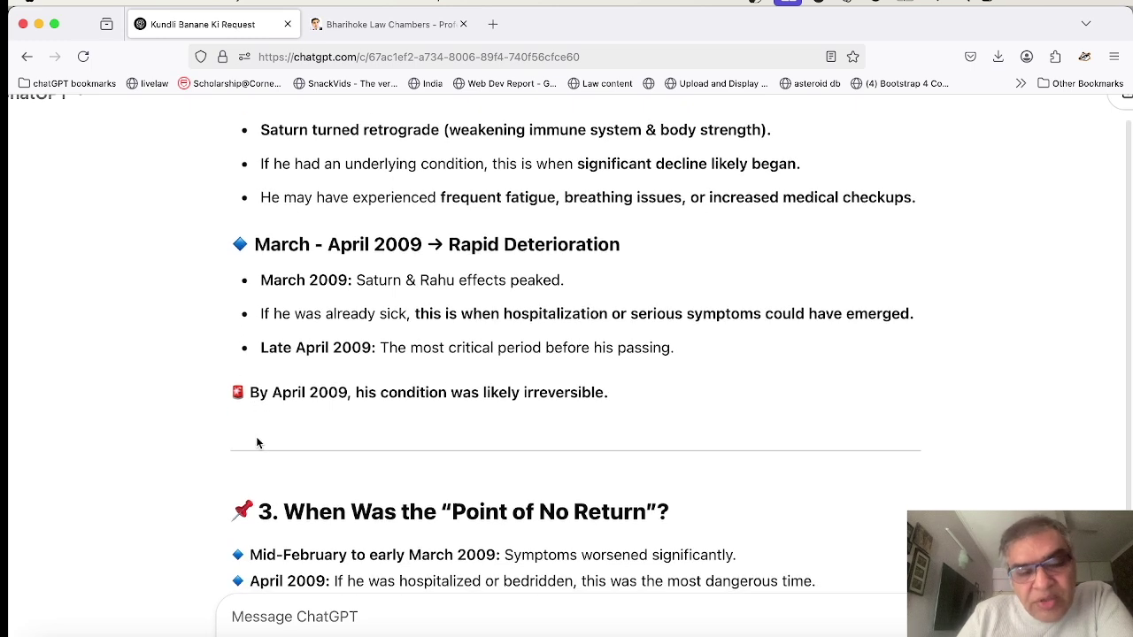
scroll(334, 455, down, 3)
scroll(334, 455, down, 1)
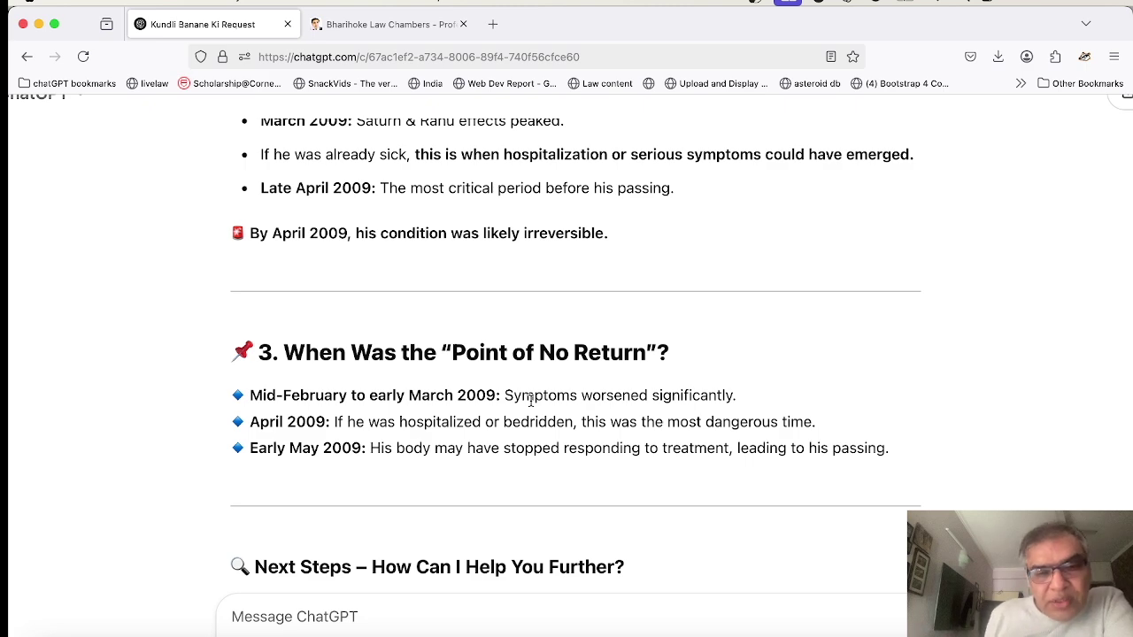
scroll(531, 400, down, 1)
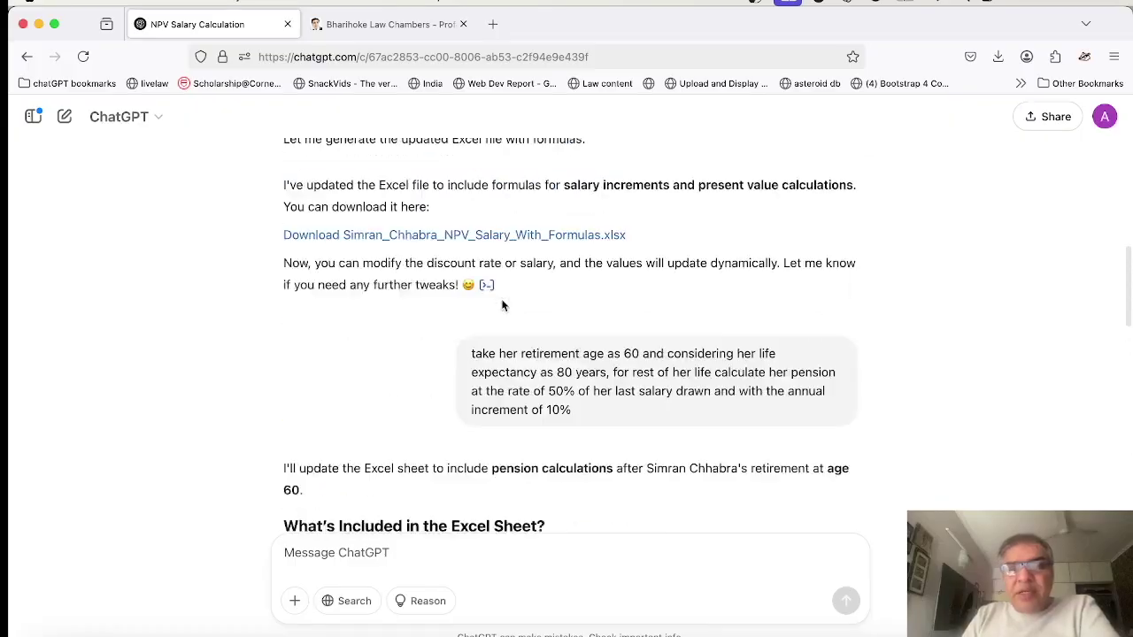
Step: Review the opening request for an NPV salary Excel sheet and ChatGPT's reply in the NPV Salary Calculation chat, through to the file's download link
scroll(502, 301, up, 10)
scroll(502, 301, down, 1)
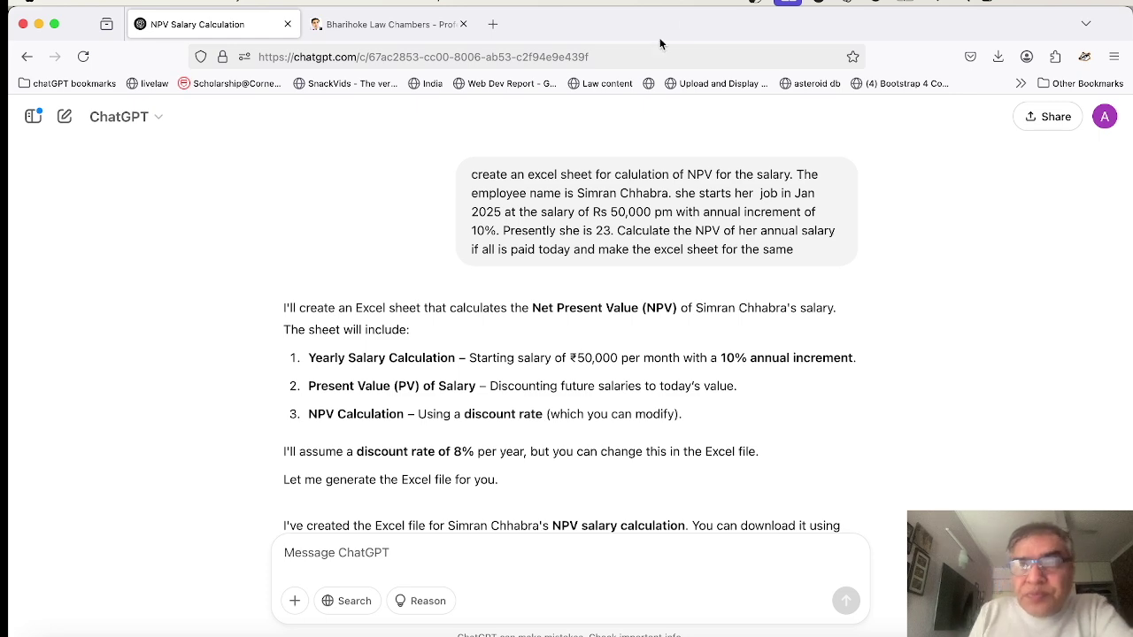
scroll(445, 382, down, 2)
scroll(445, 382, up, 1)
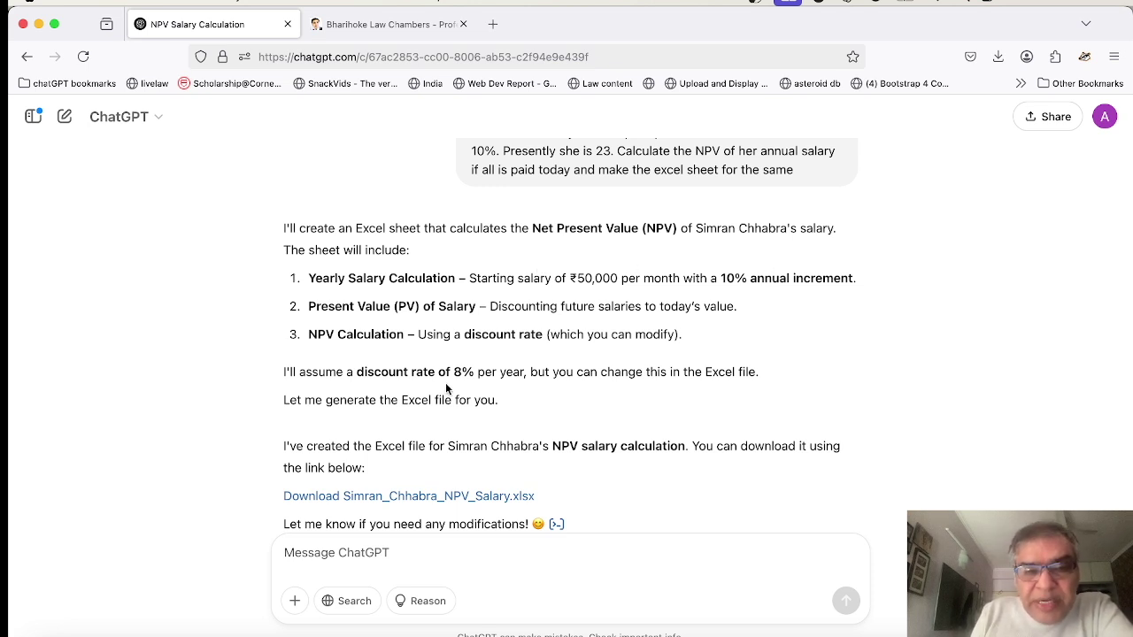
scroll(445, 385, down, 1)
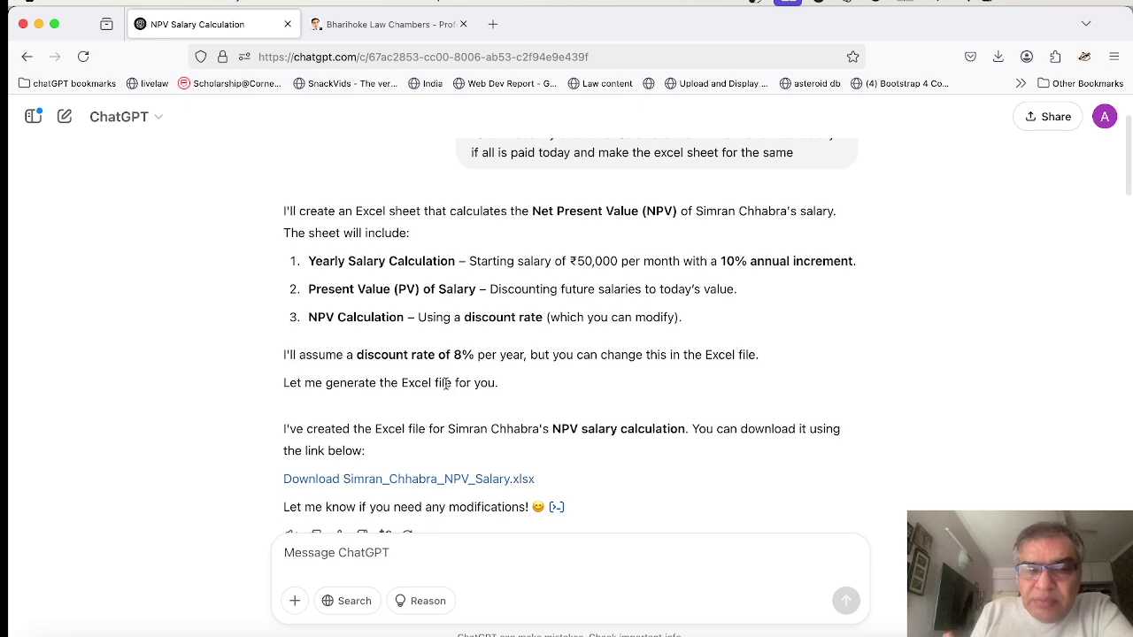
scroll(446, 385, down, 3)
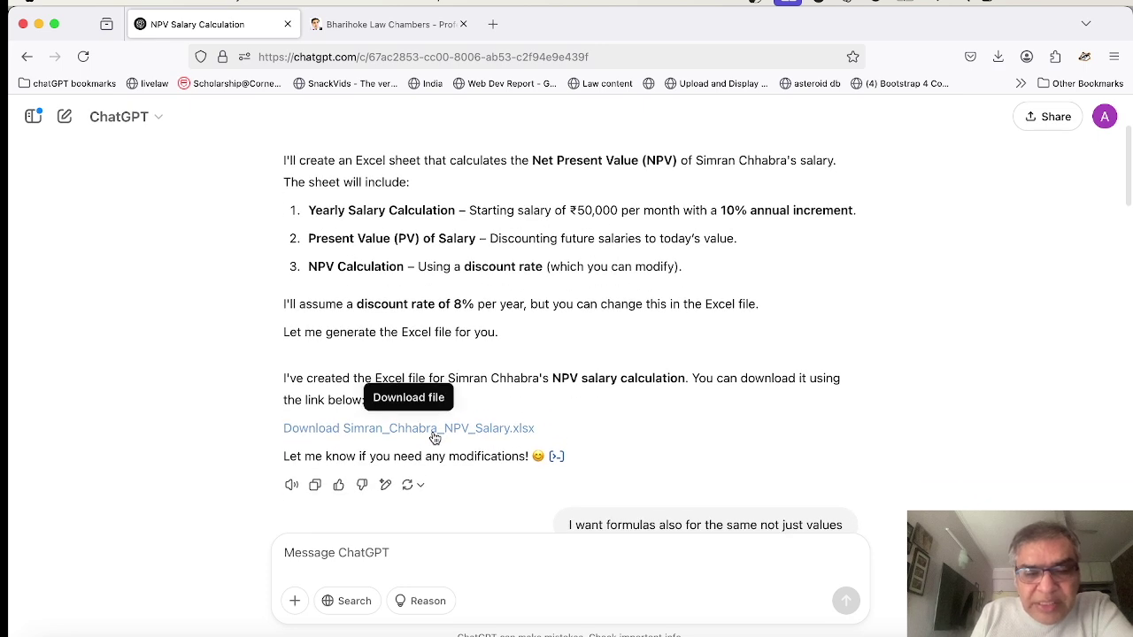
Step: Open the first downloaded NPV salary workbook, the values-only version, in Excel and enlarge its window to show more rows
click(998, 56)
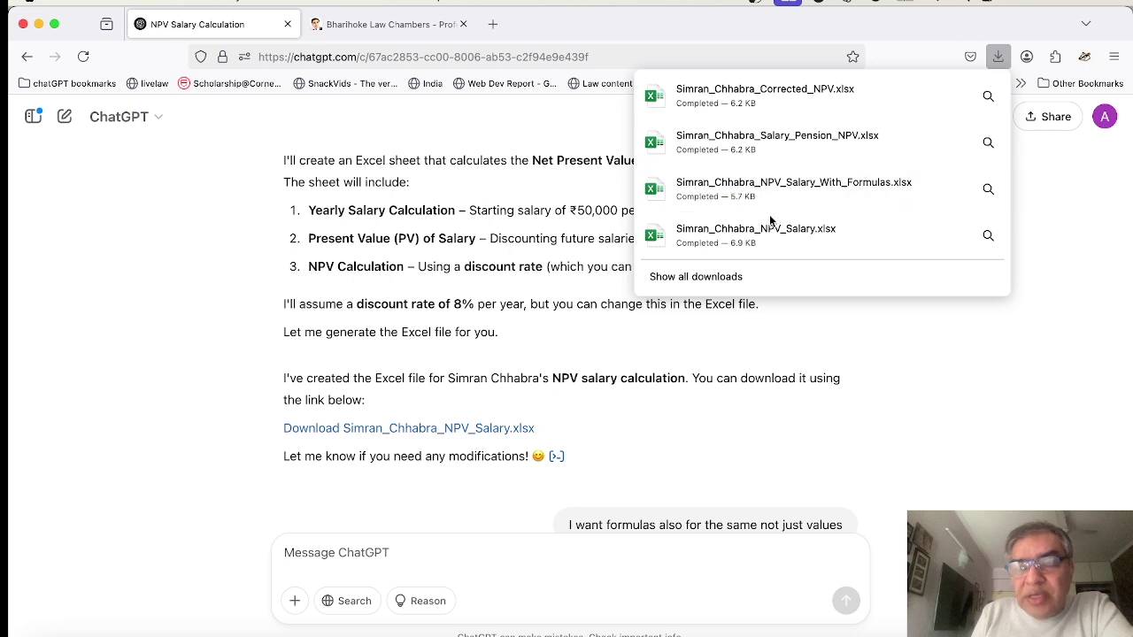
click(770, 250)
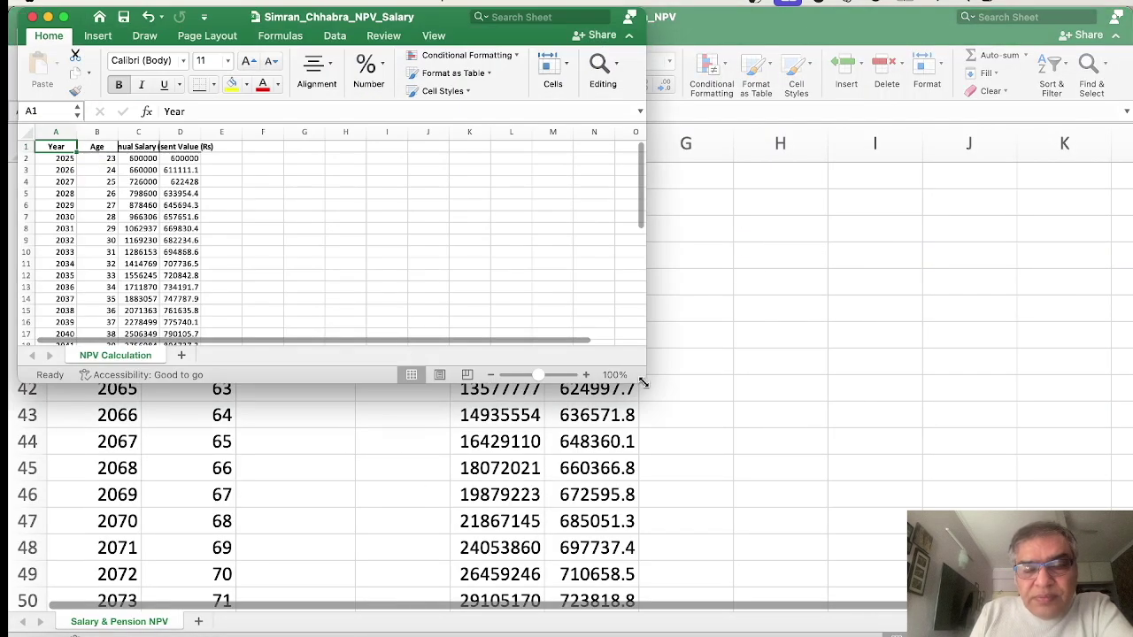
drag(643, 382, 1018, 630)
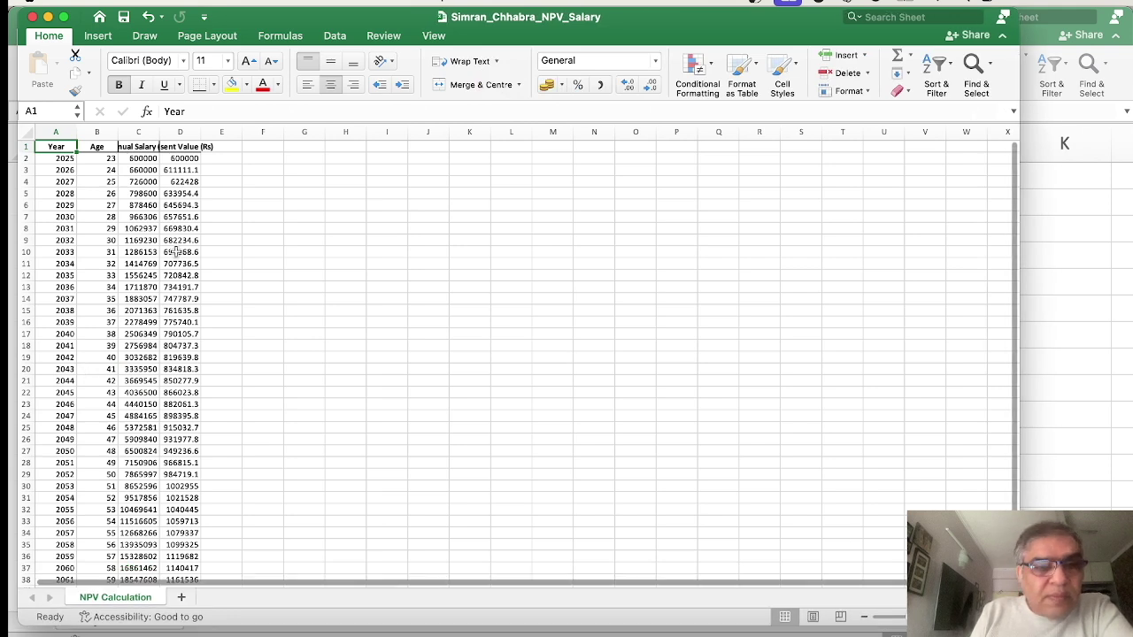
Step: Autofit the widths of the Age, Annual Salary (Rs) and Present Value (Rs) columns
double_click(120, 130)
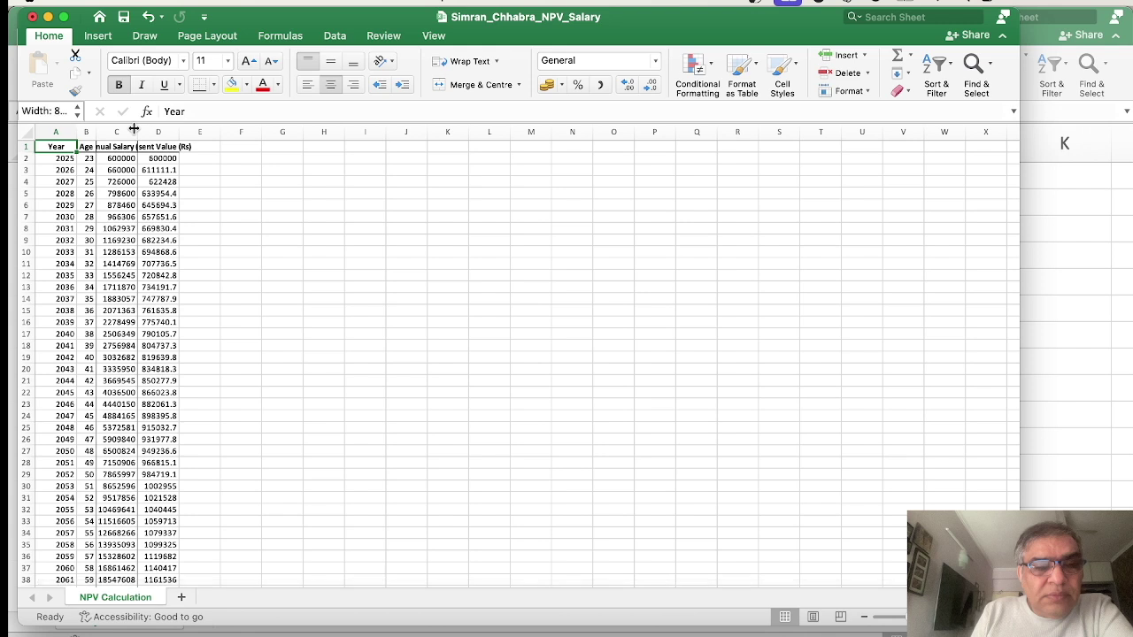
double_click(134, 130)
double_click(205, 131)
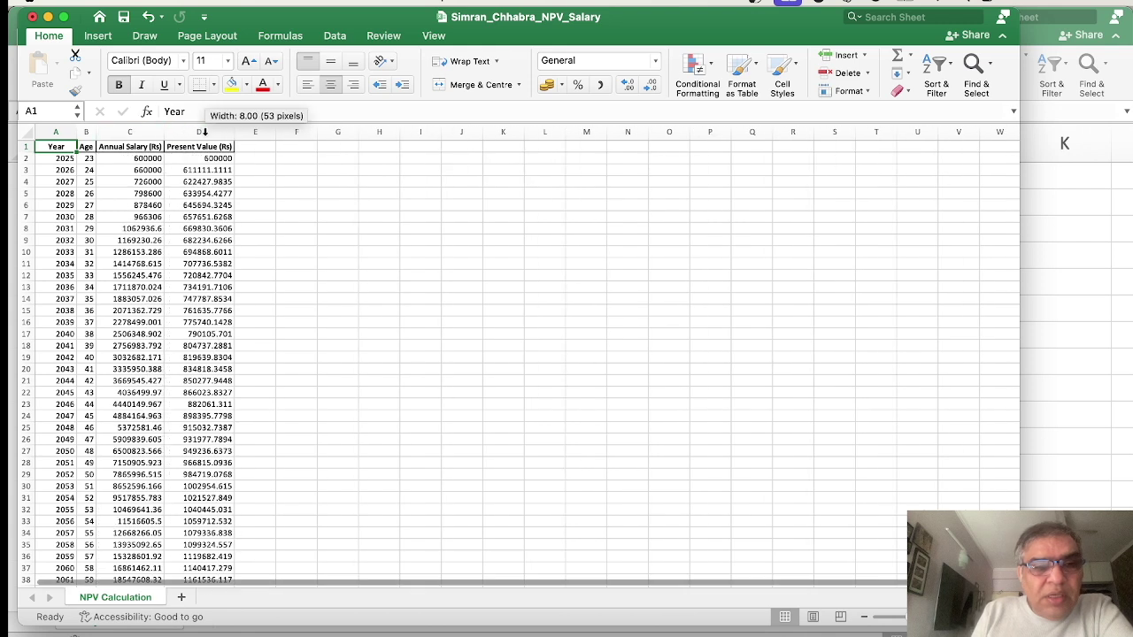
Step: Enter the formula =D2/12 in cell E2 to work out the monthly amount for 2025
click(251, 162)
text(=)
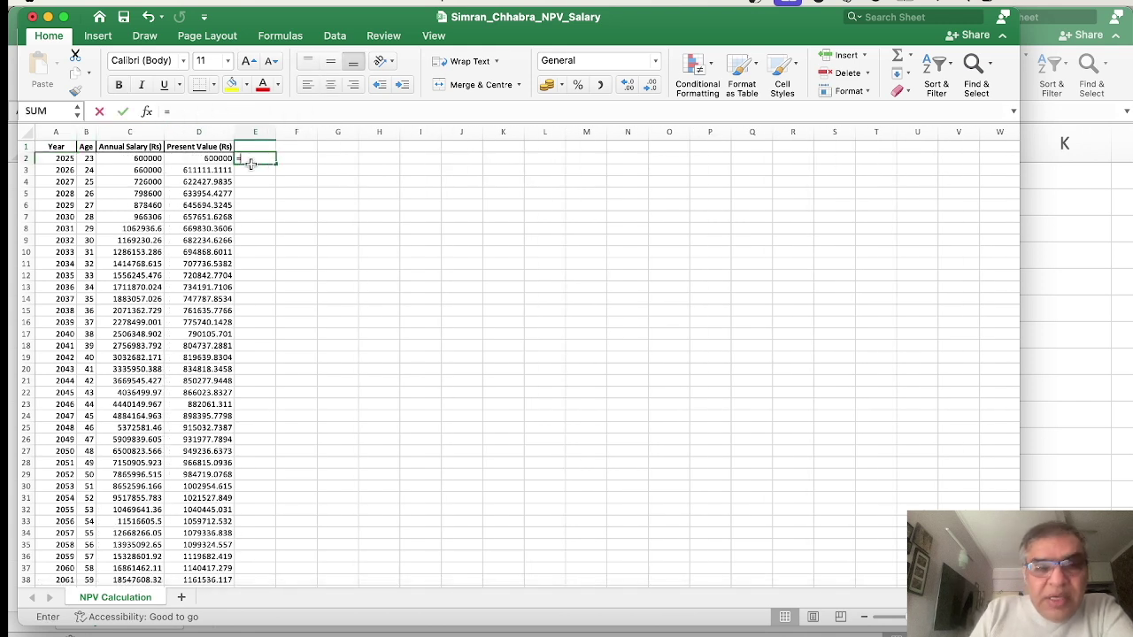
key(Left)
text(/)
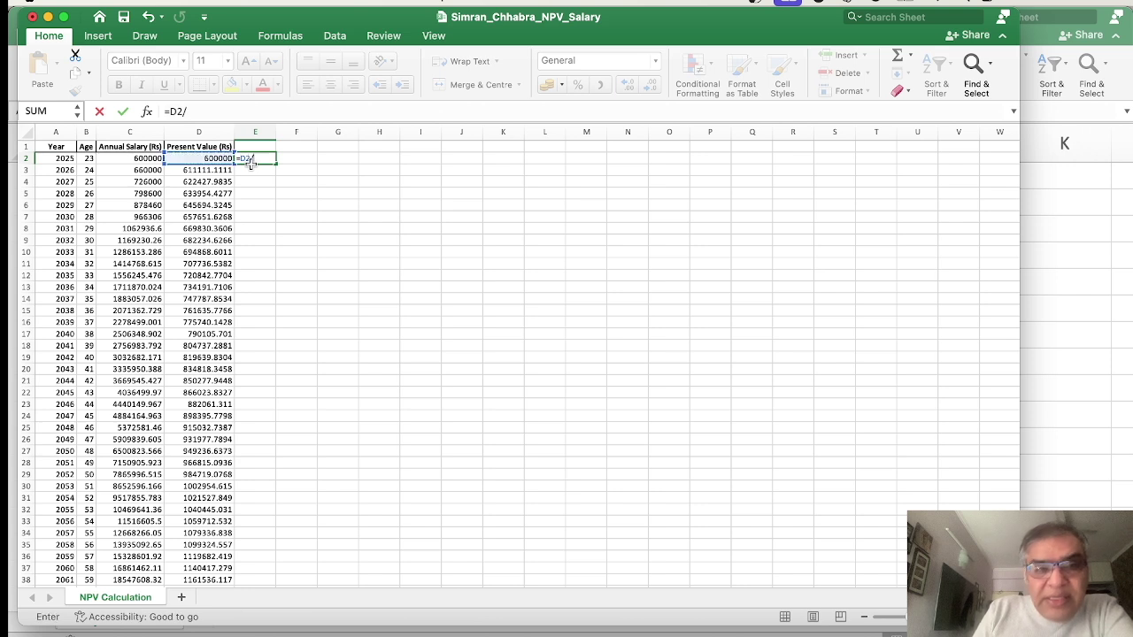
text(12)
key(Return)
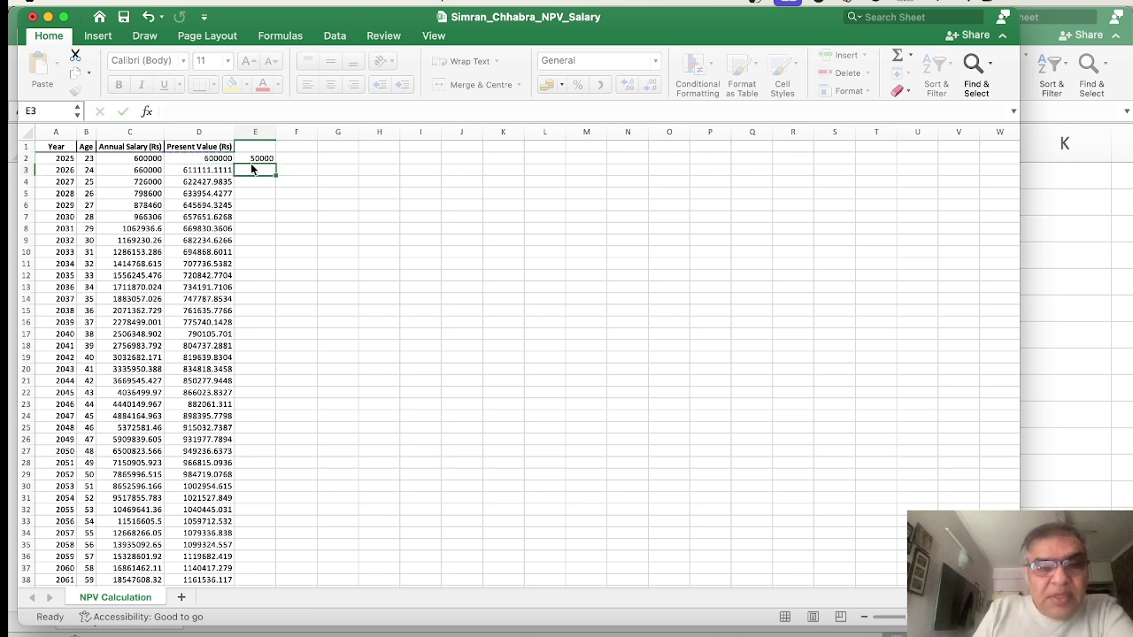
Step: Enter the formula =C3/12 in cell E3 to work out the monthly salary for 2026
text(=)
key(Left)
key(Left)
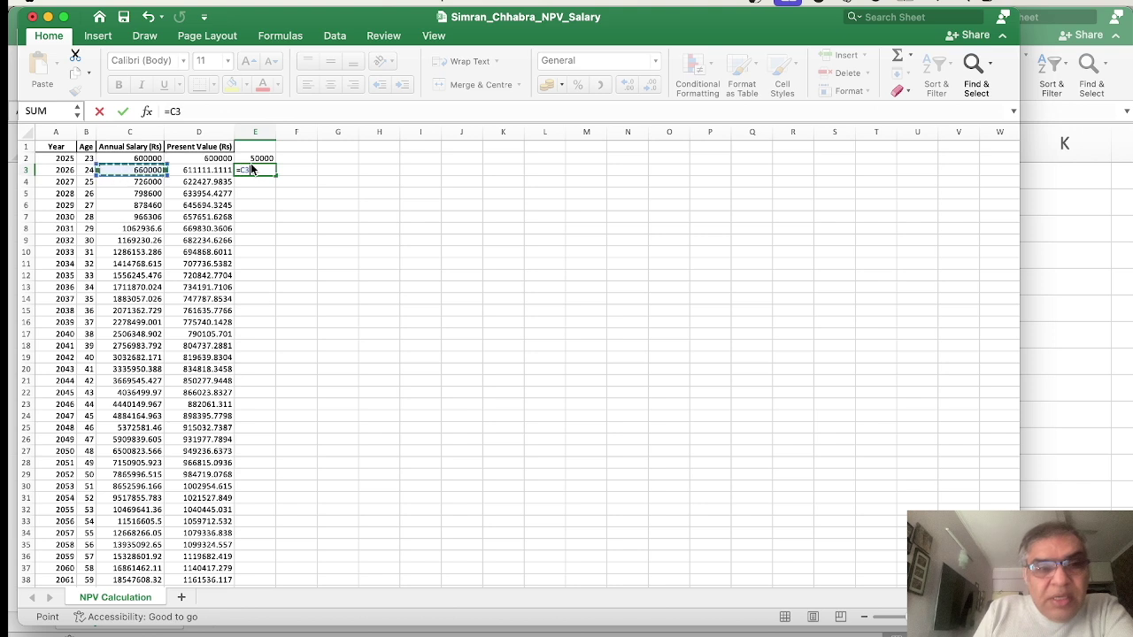
text(/1)
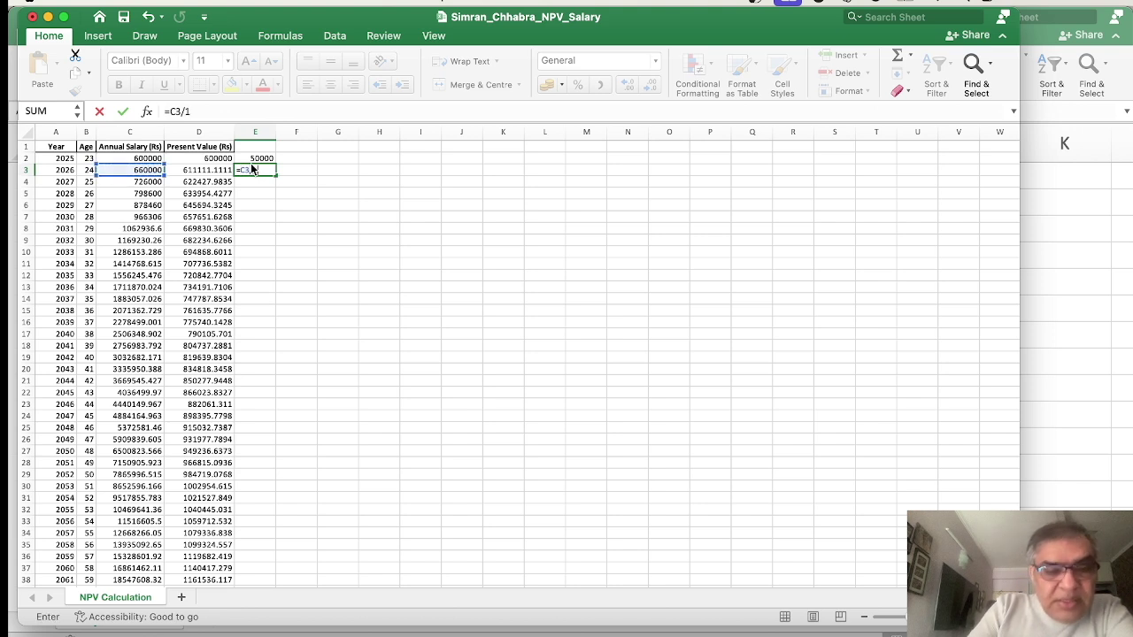
key(Return)
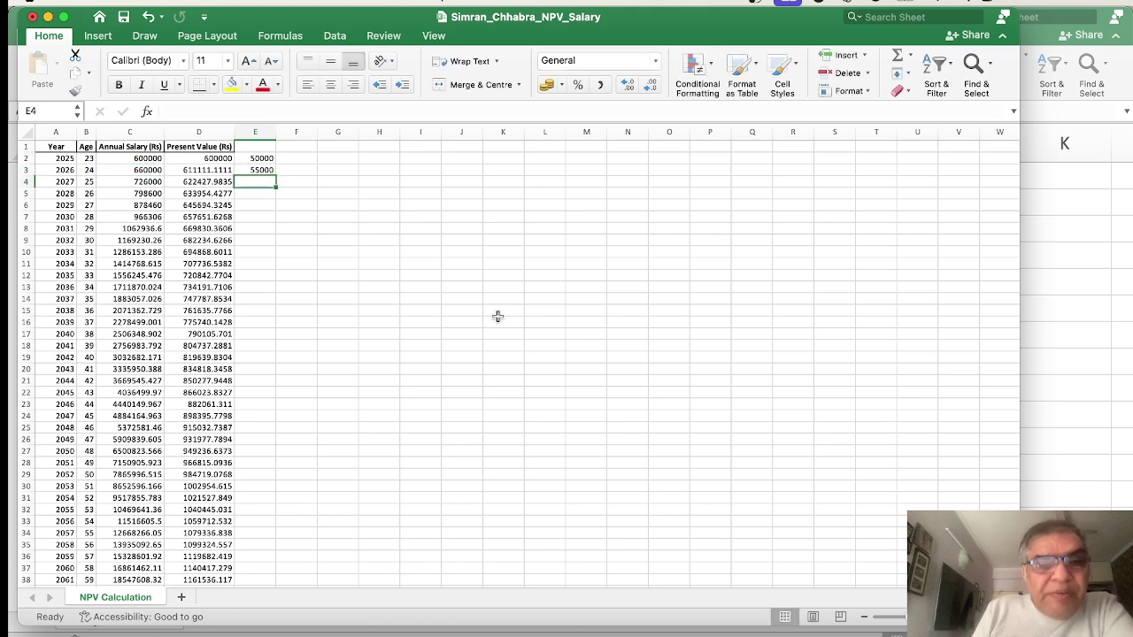
Step: Inspect the content of annual salary cell C3, and look through the yearly rows down to the last one
double_click(146, 170)
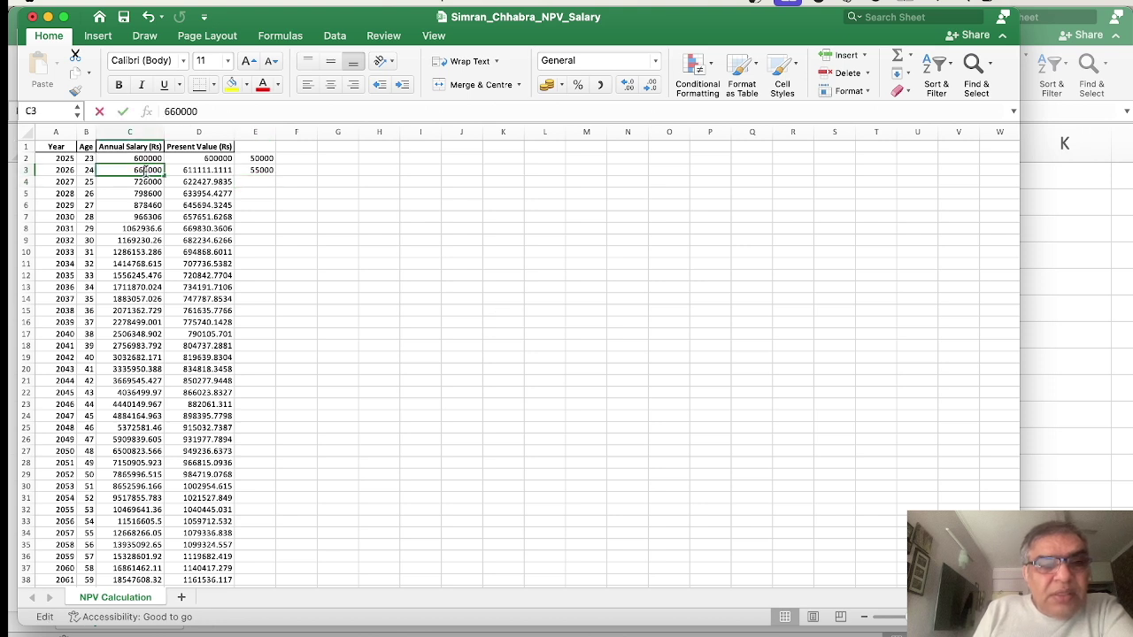
click(274, 266)
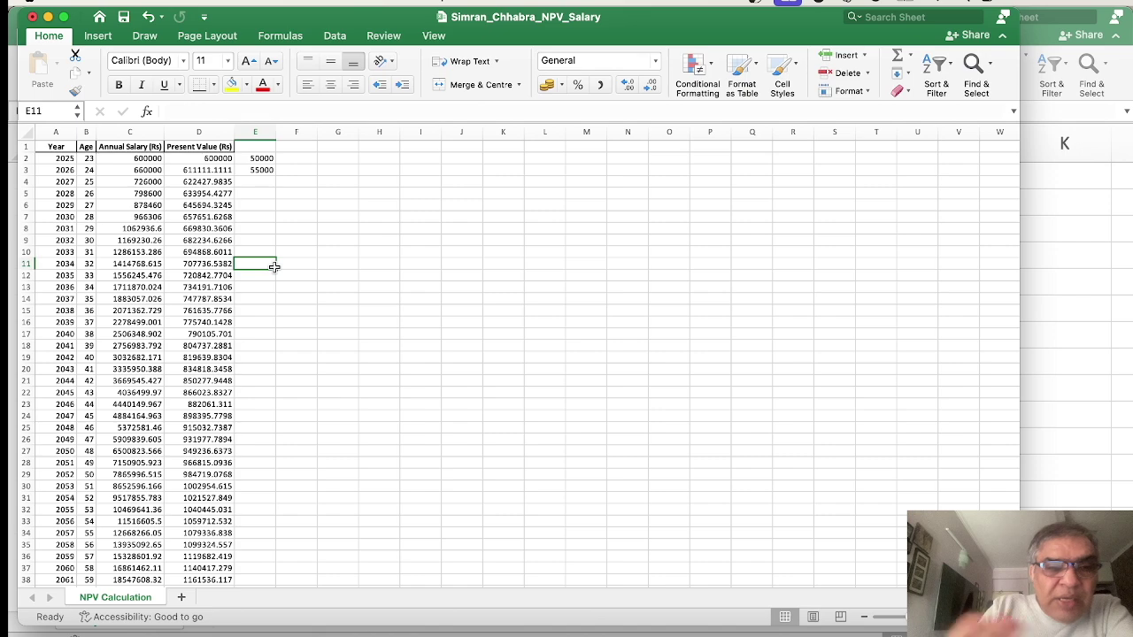
scroll(274, 267, down, 2)
scroll(274, 266, up, 2)
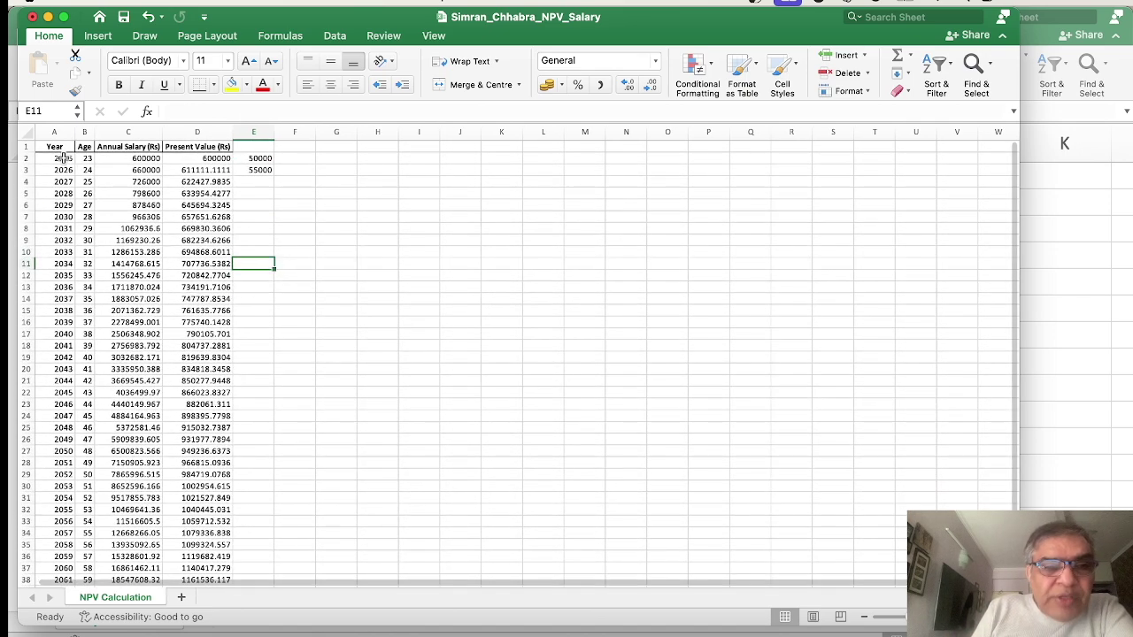
scroll(141, 339, down, 4)
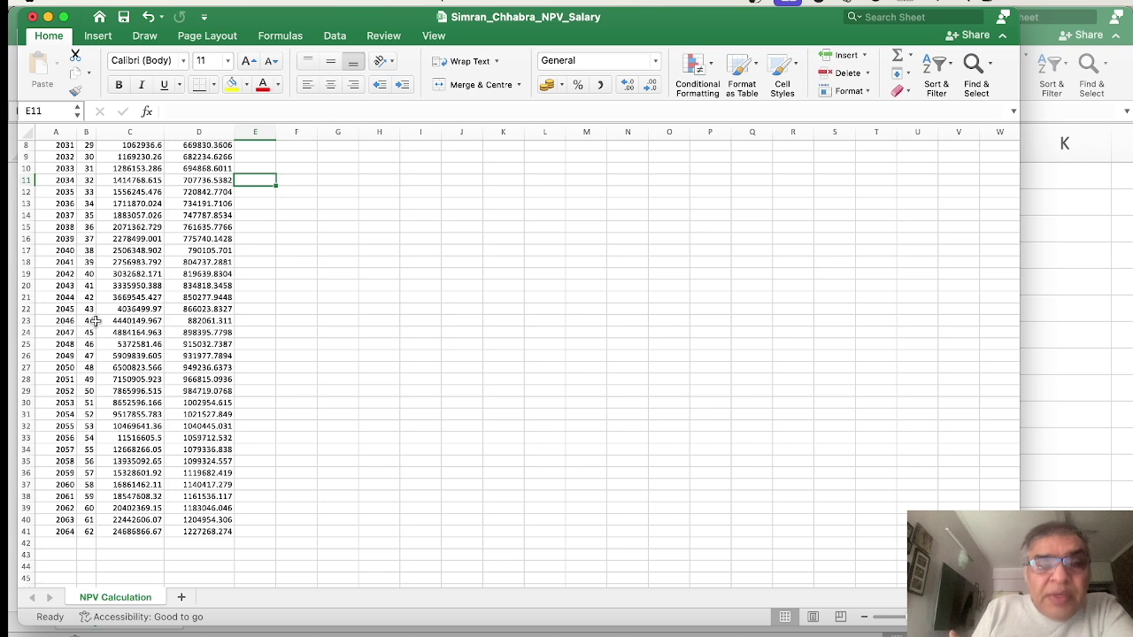
Step: Close the NPV salary workbook without saving the changes and switch back to the ChatGPT conversation in the browser
click(33, 17)
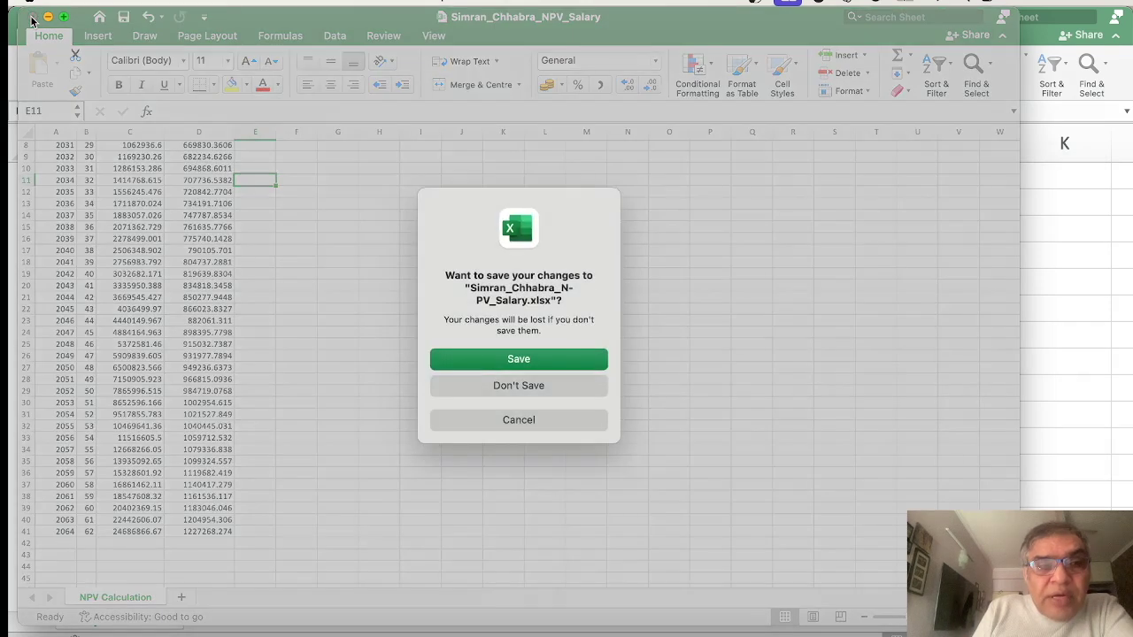
click(524, 389)
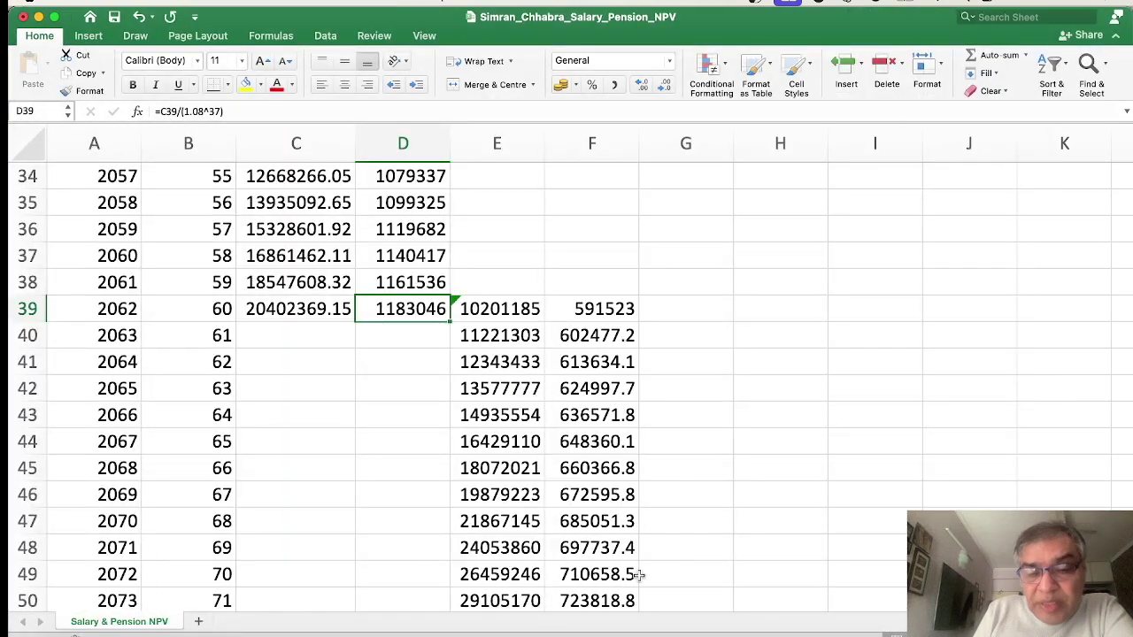
click(602, 619)
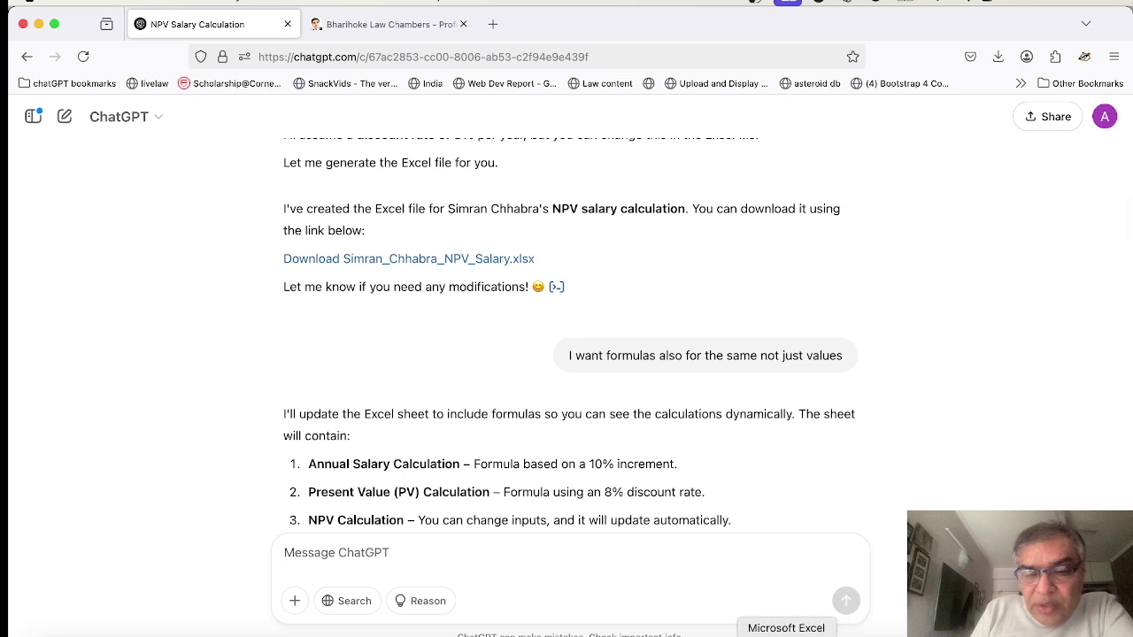
Step: Reopen the downloaded NPV salary workbook and inspect whether present value cell D4 holds a formula or a plain value
click(997, 57)
click(737, 238)
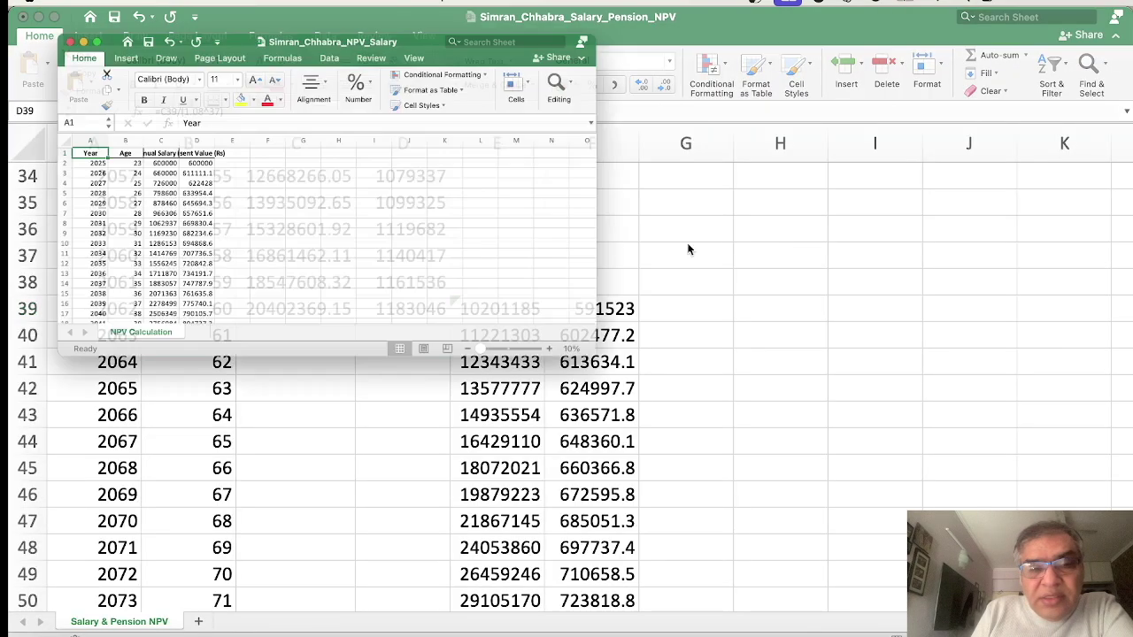
click(176, 184)
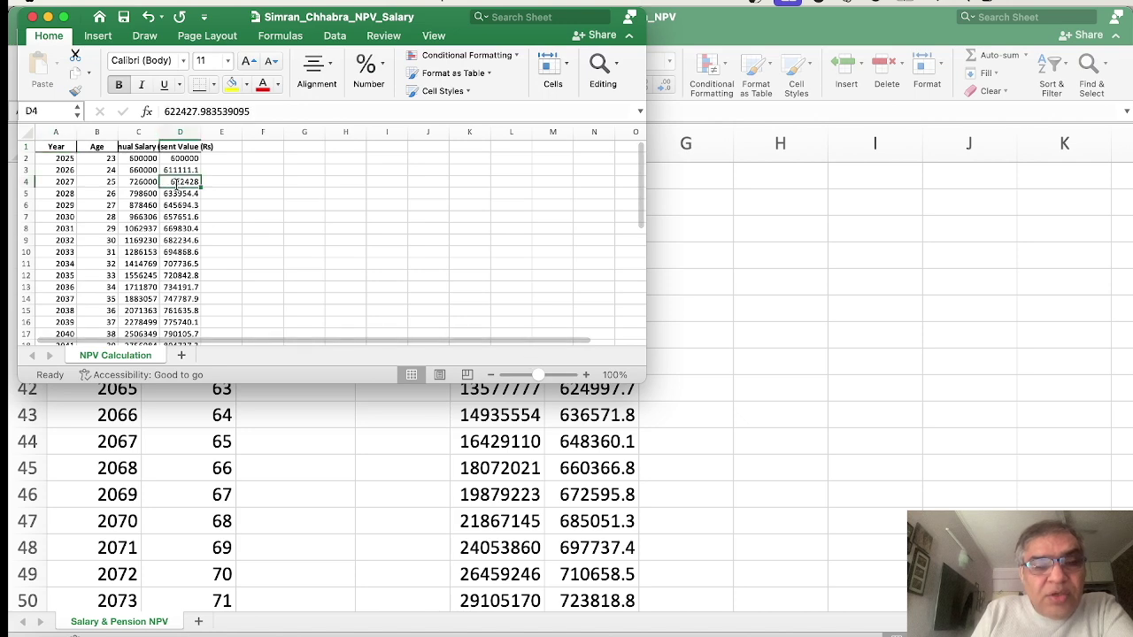
double_click(176, 184)
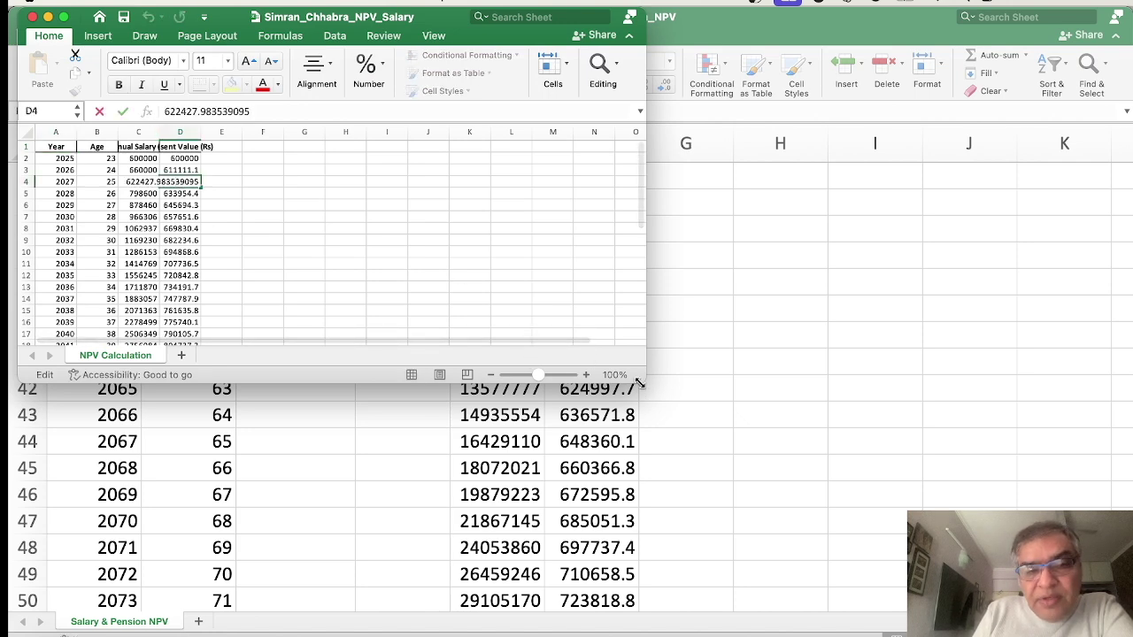
Step: Enlarge the workbook window and inspect whether annual salary cell C4 holds a formula or a plain value
drag(640, 382, 826, 599)
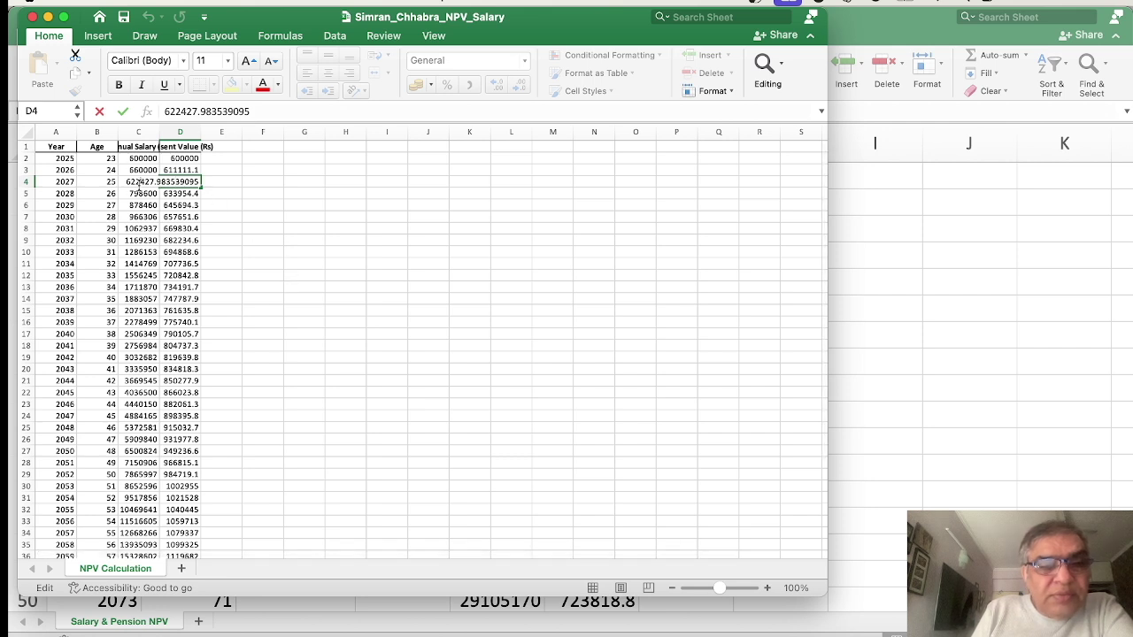
key(Return)
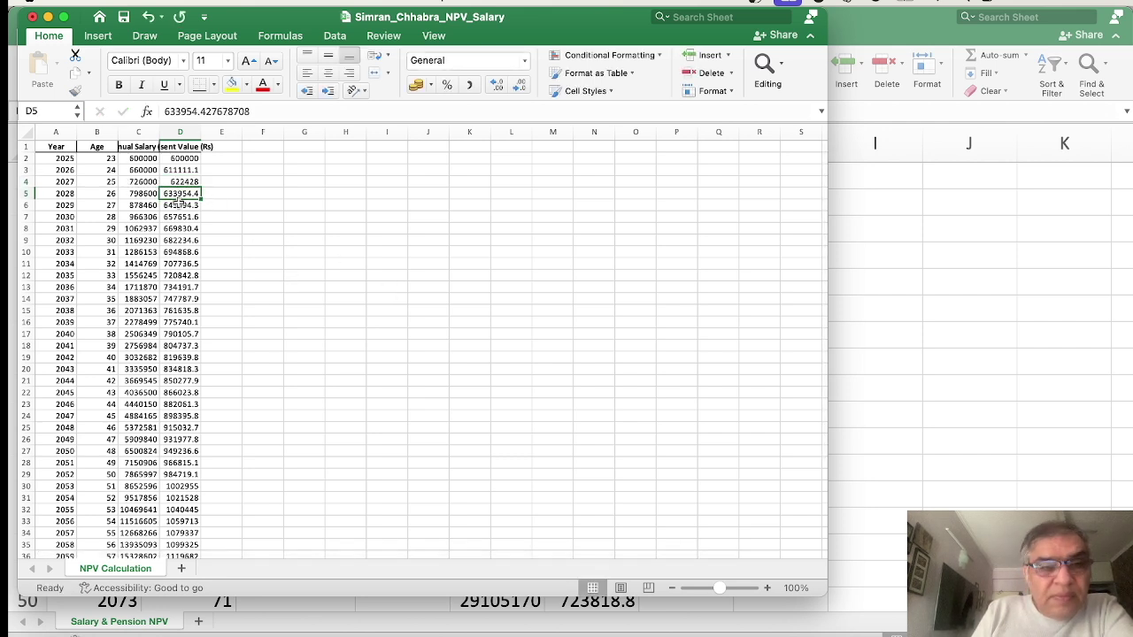
double_click(142, 182)
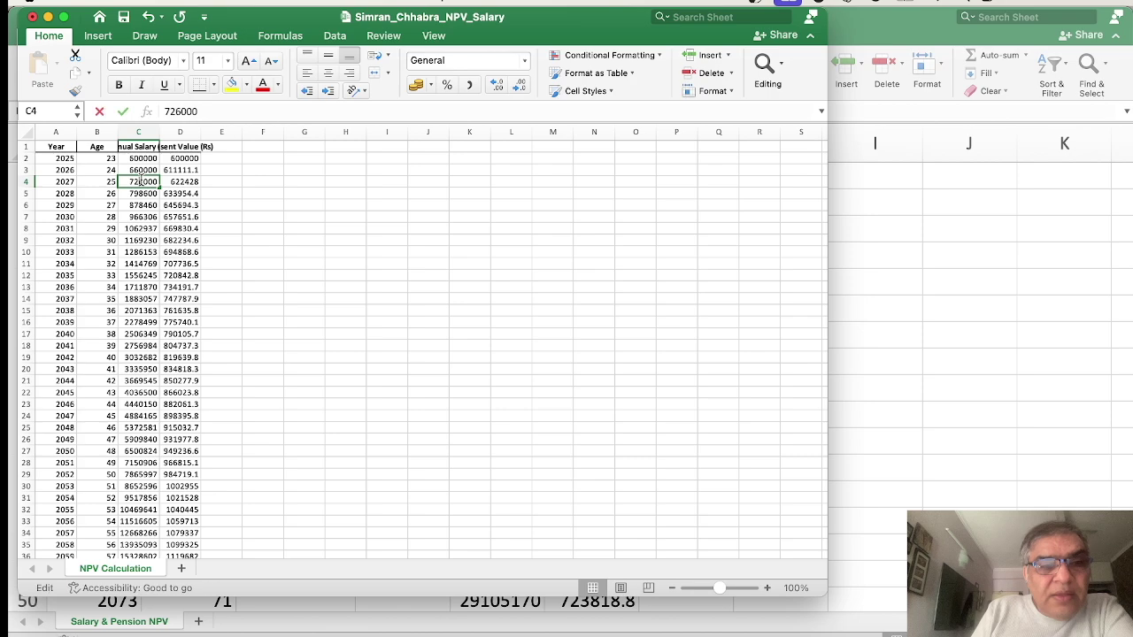
Step: Close the NPV salary workbook without saving and return to the ChatGPT conversation in the browser
click(32, 16)
click(449, 373)
click(795, 634)
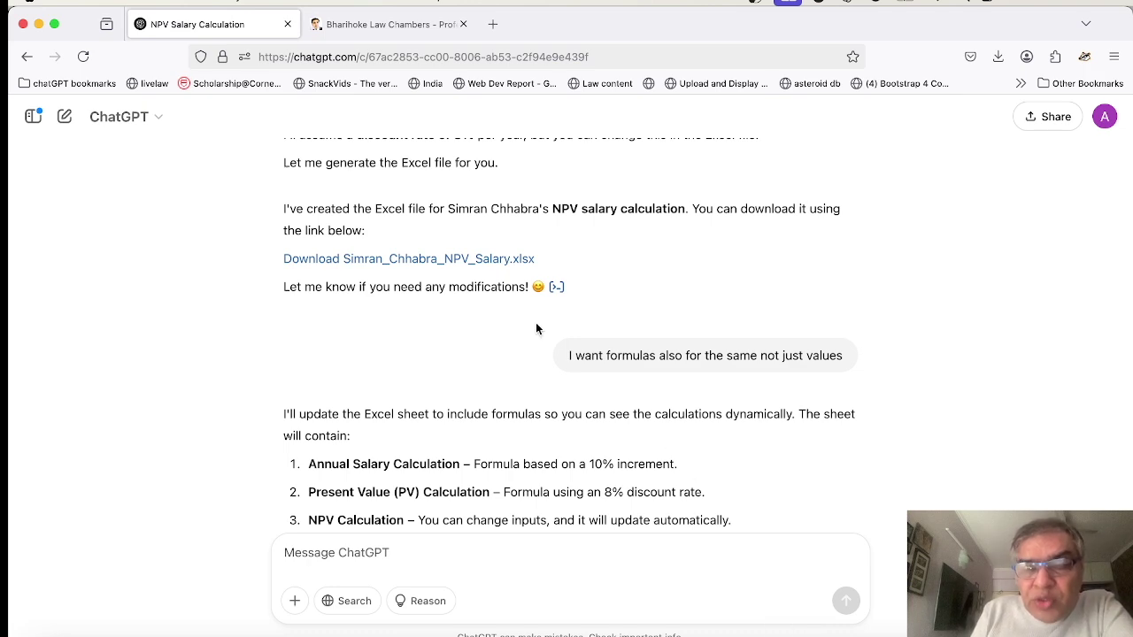
Step: Review ChatGPT's reply to the request for formulas and open the downloaded NPV salary workbook with formulas
scroll(536, 328, down, 3)
scroll(535, 328, down, 2)
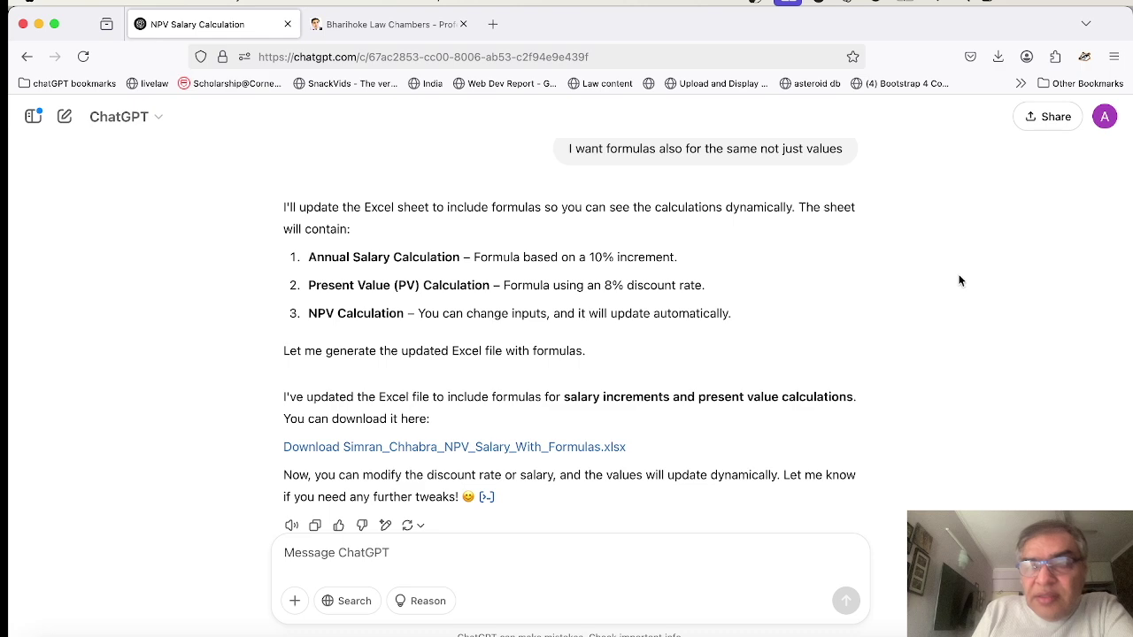
click(999, 58)
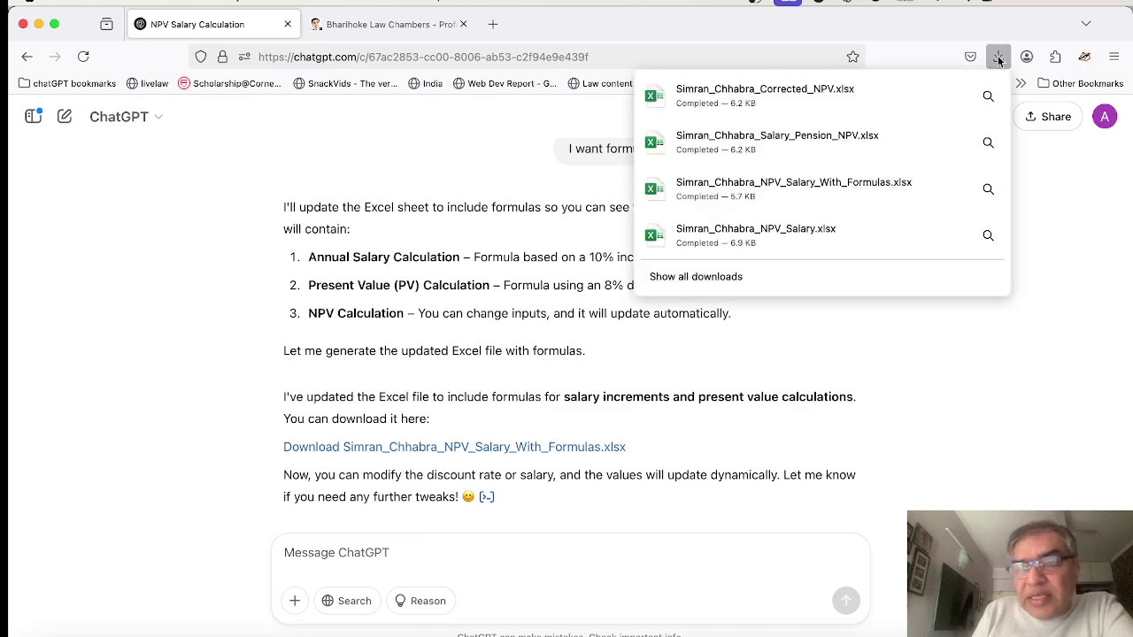
click(845, 197)
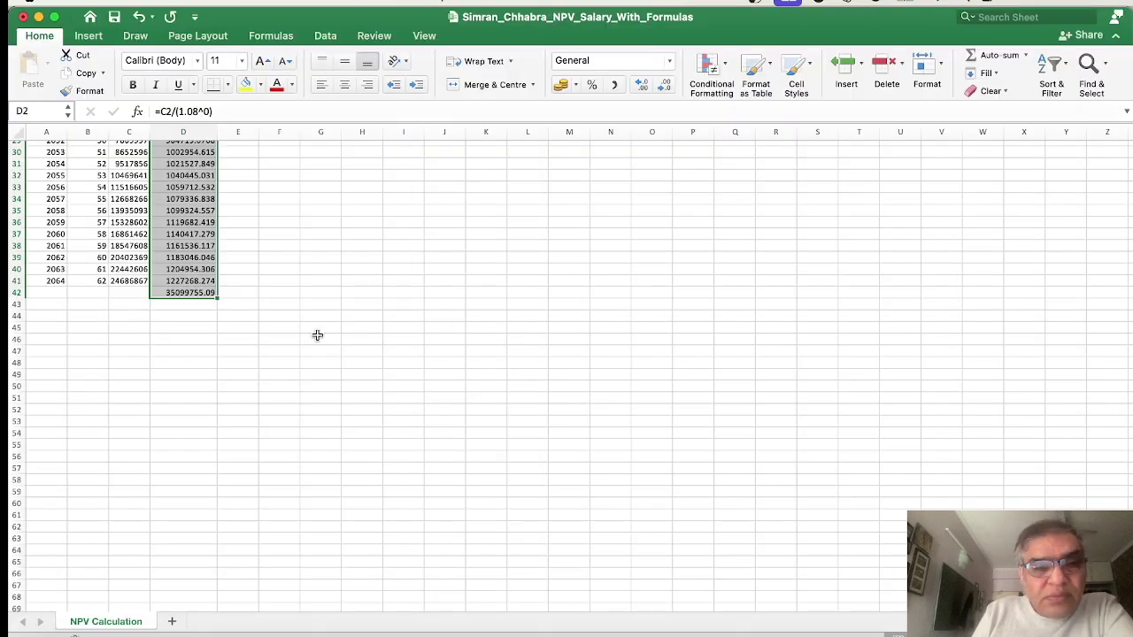
Step: Inspect the present value formulas in cells D3 and D5, leaving them as they are
scroll(177, 223, up, 10)
click(184, 165)
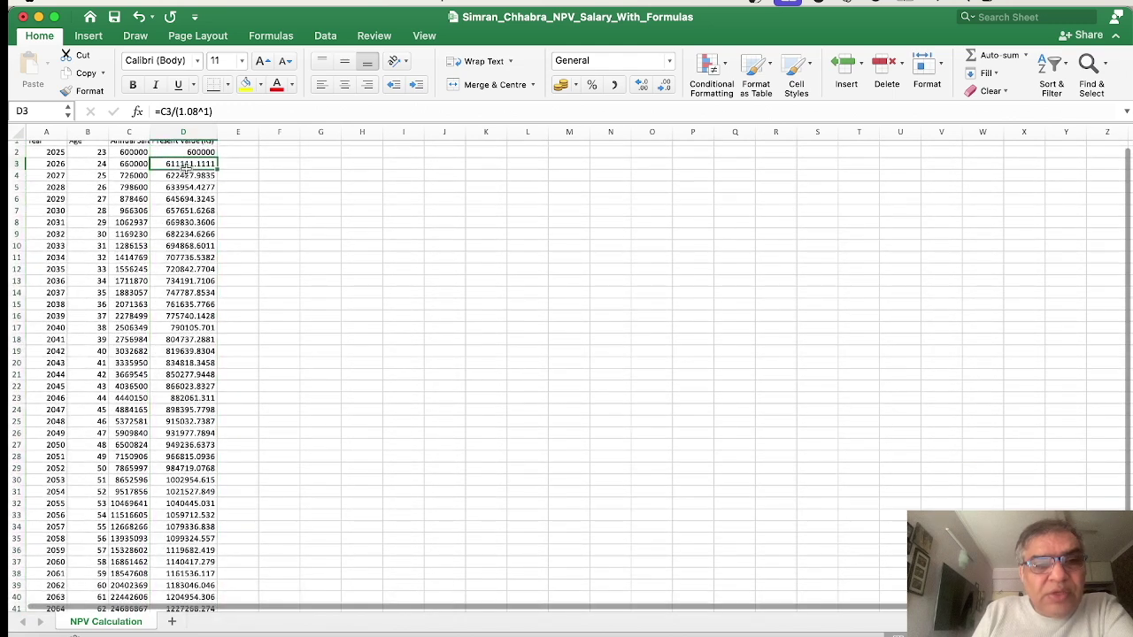
double_click(186, 165)
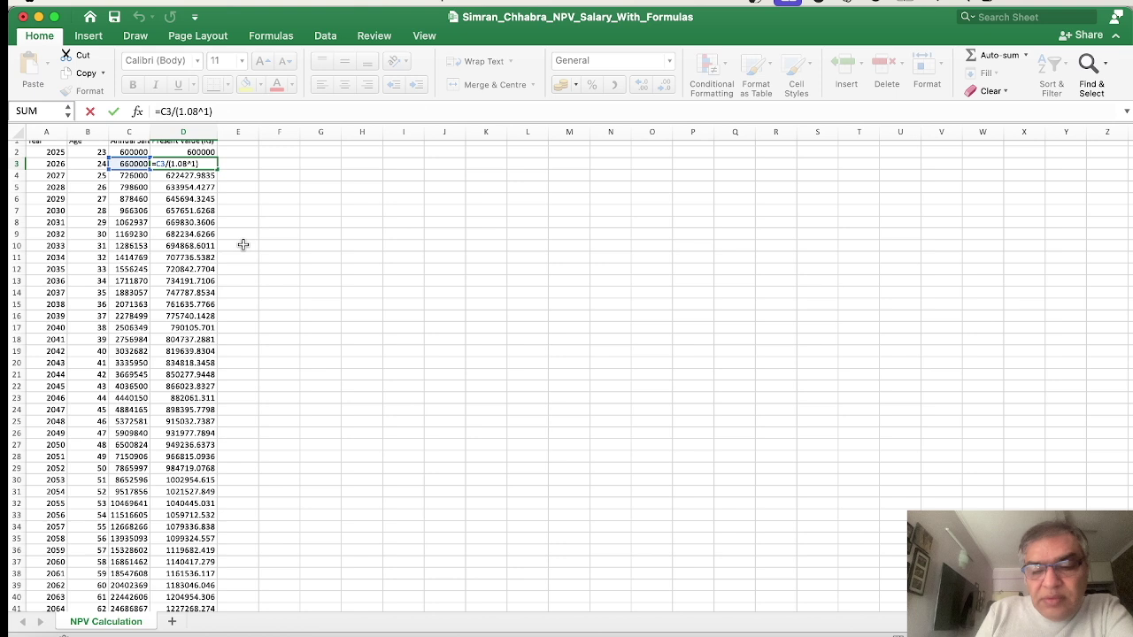
key(Return)
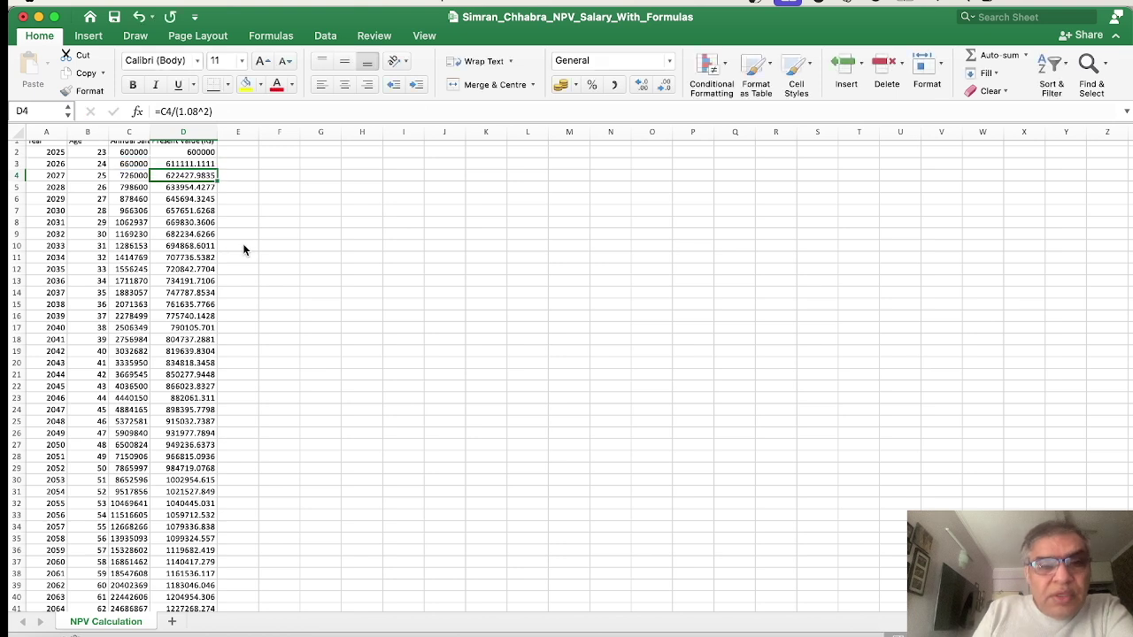
double_click(193, 186)
key(Return)
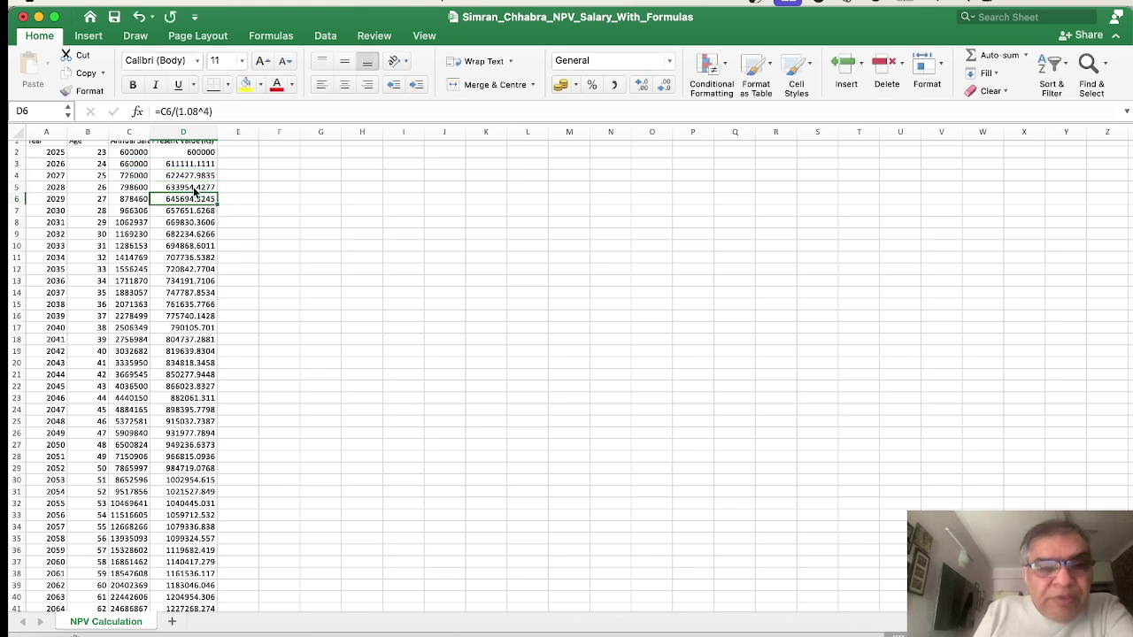
Step: Inspect the annual salary formula in cell C3 and recheck the present value formula in D3
double_click(135, 164)
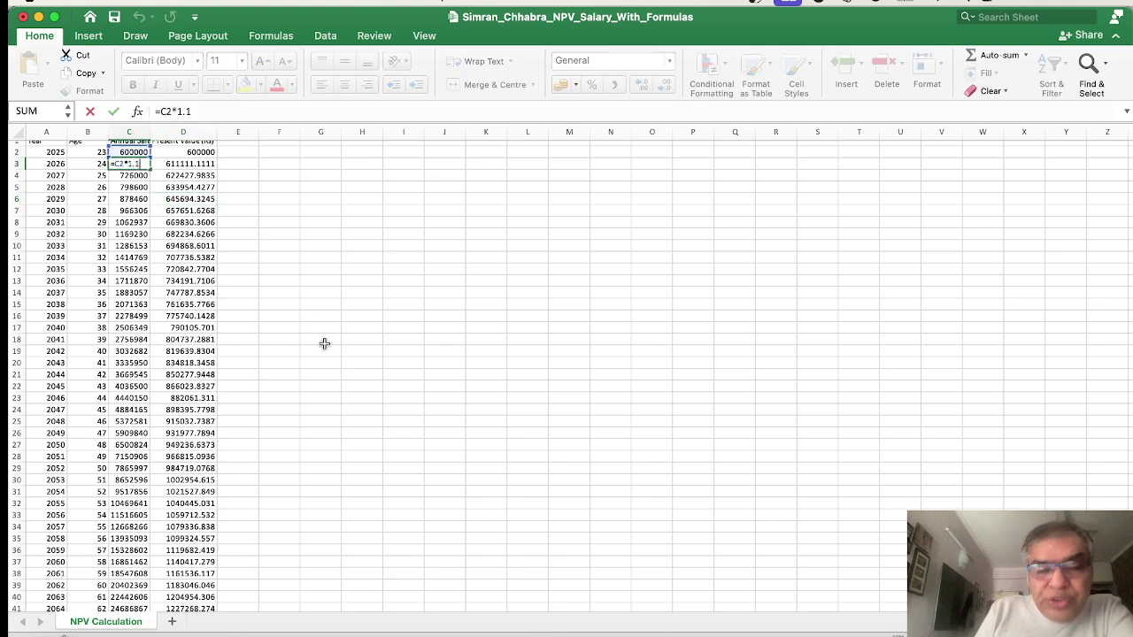
key(Escape)
double_click(205, 164)
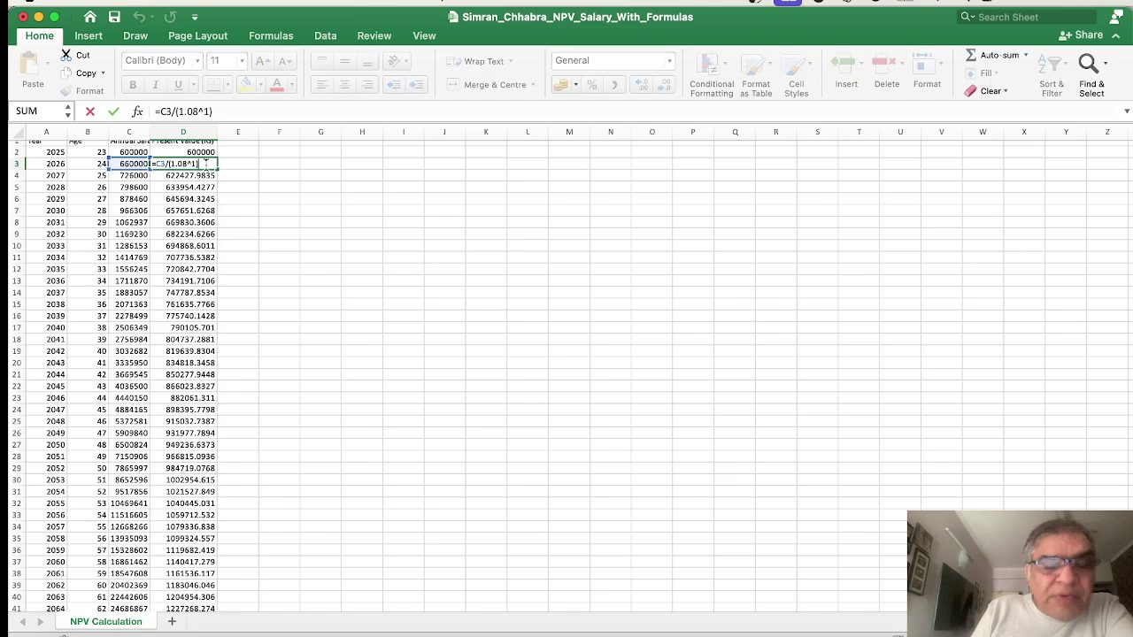
key(Return)
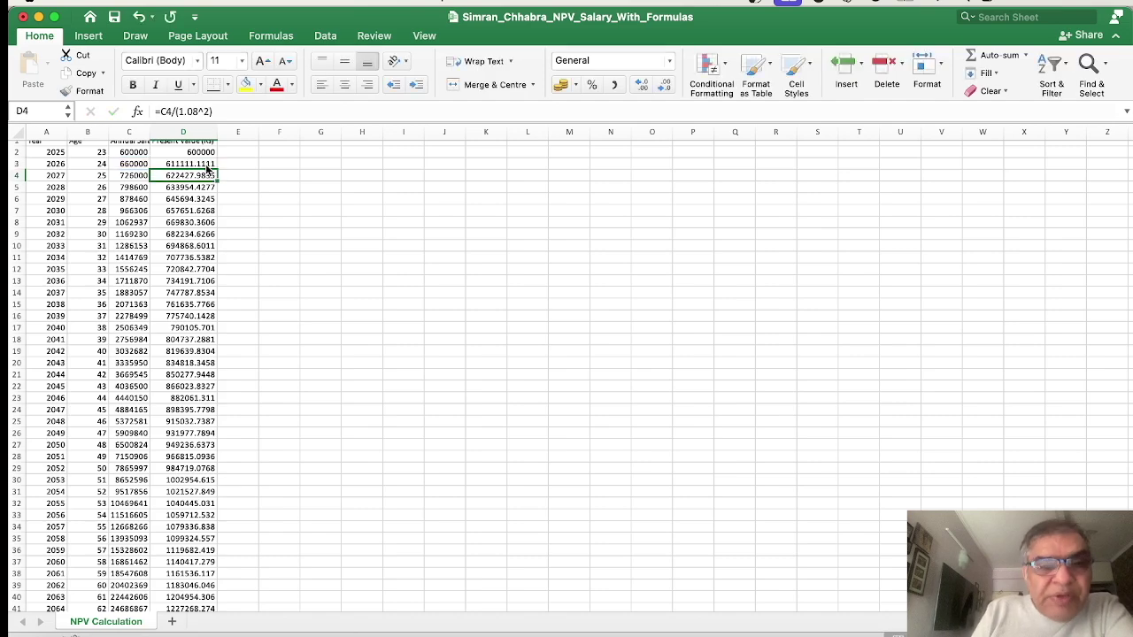
Step: Close the workbook with formulas without saving, and read the pension prompt assuming retirement at 60 and life expectancy of 80 years
click(24, 17)
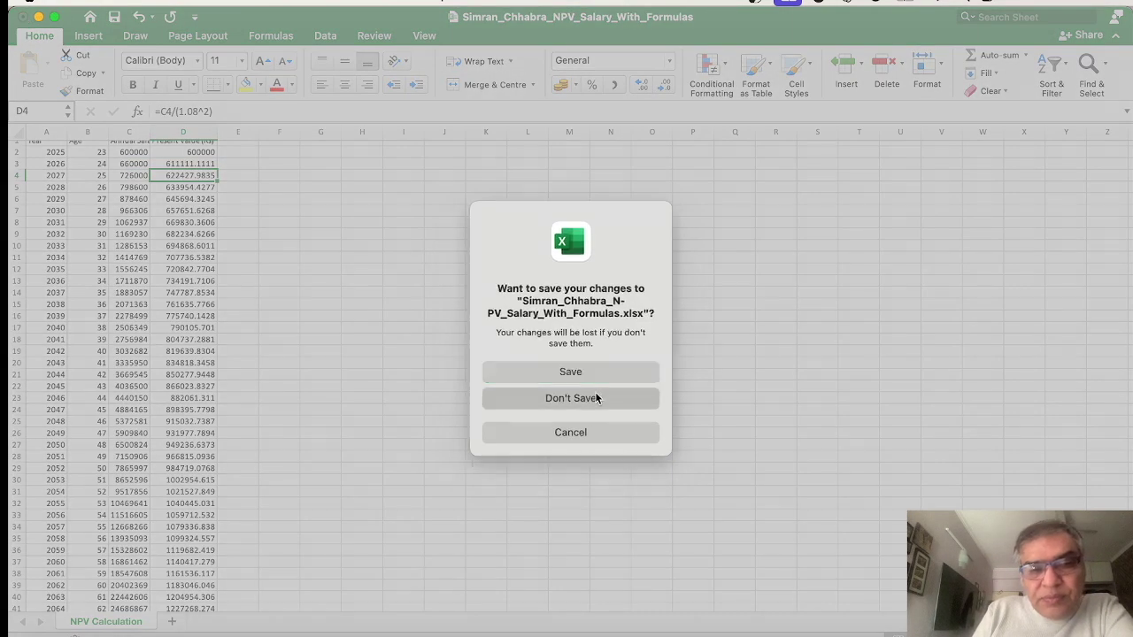
click(597, 398)
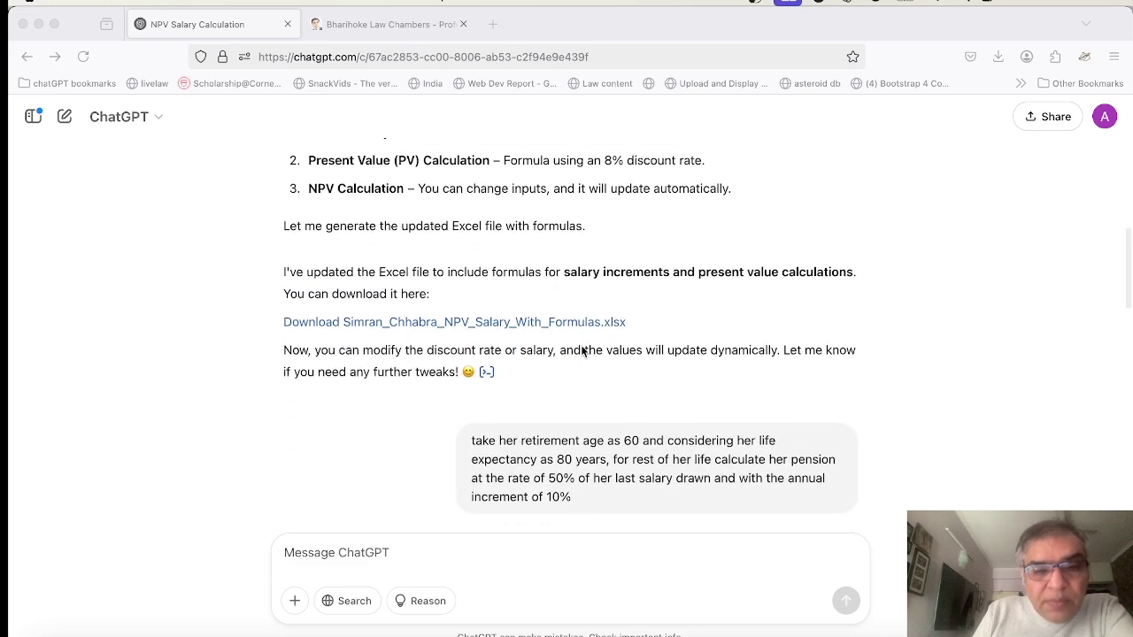
scroll(581, 352, up, 2)
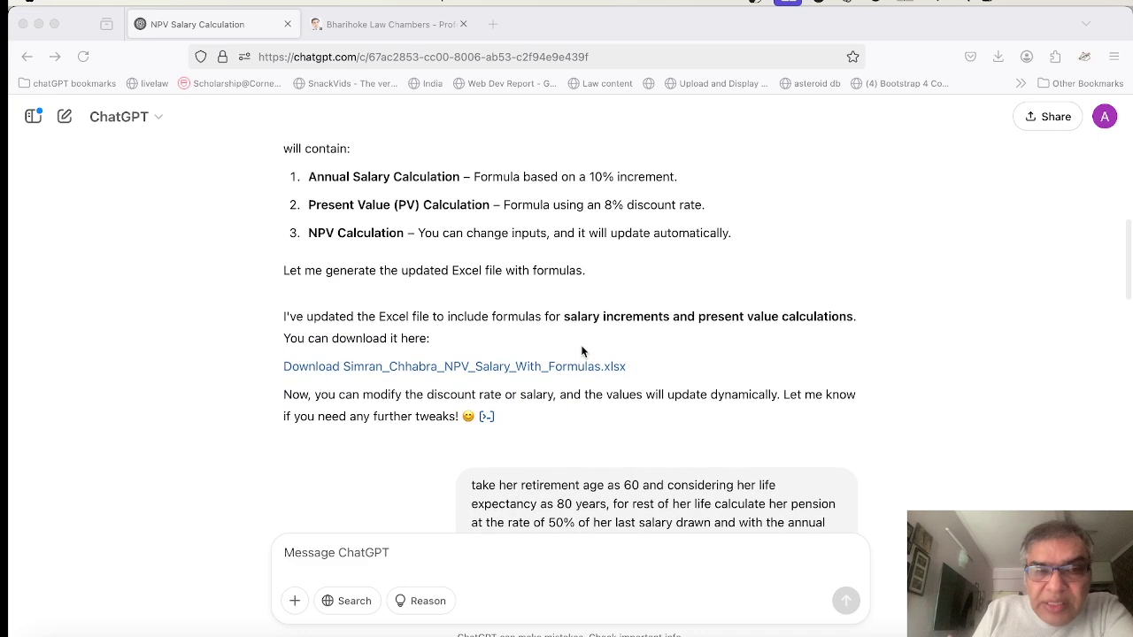
scroll(581, 351, down, 2)
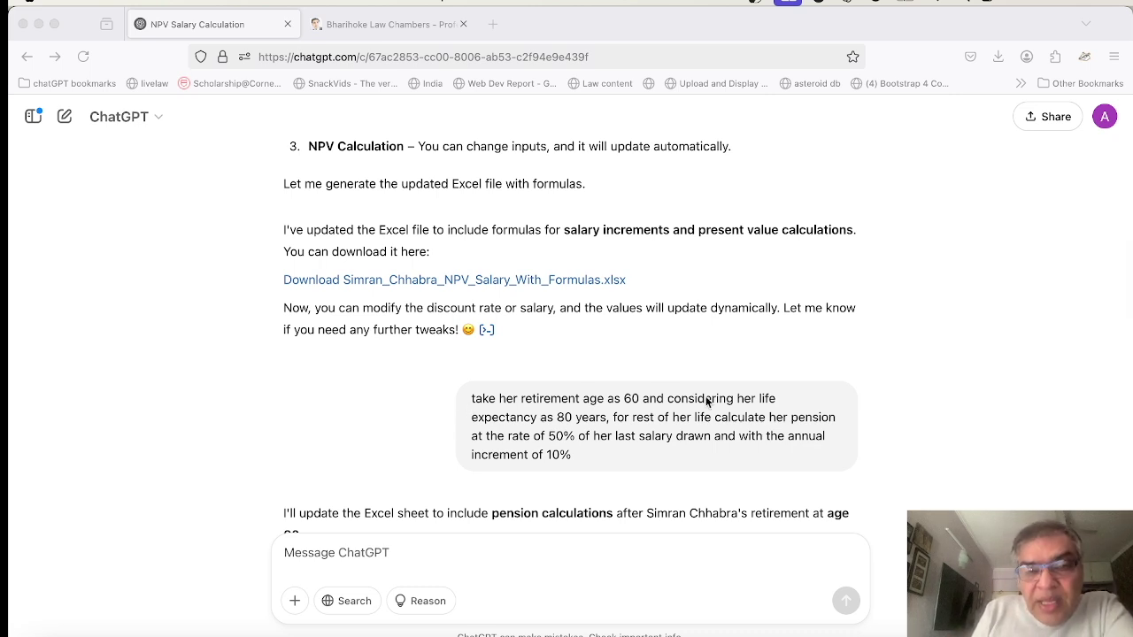
scroll(705, 399, up, 2)
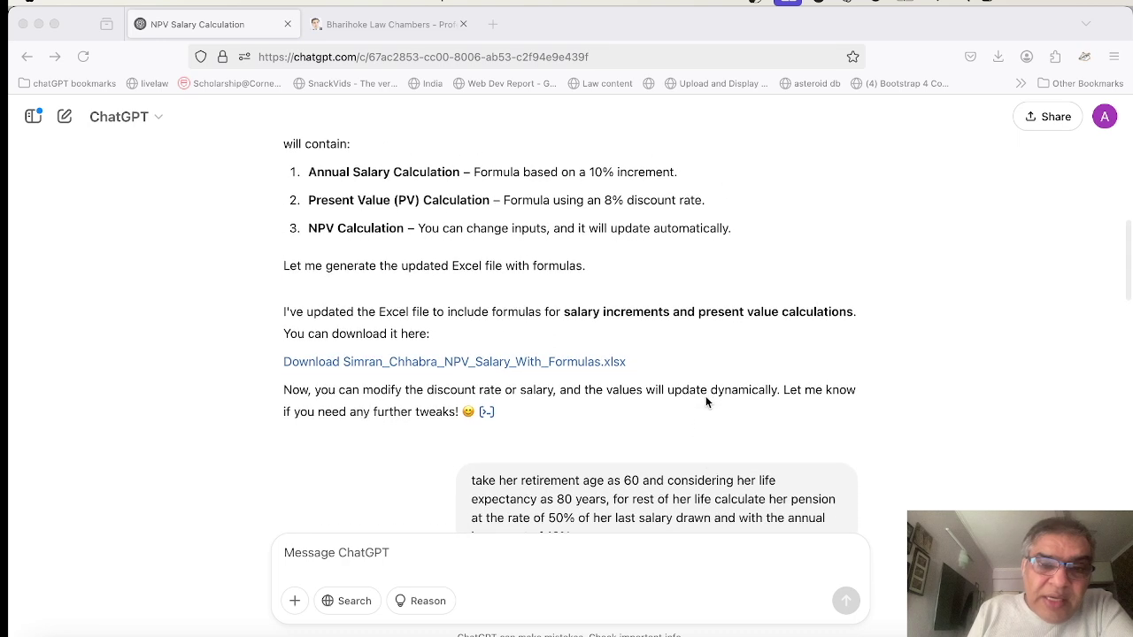
scroll(705, 399, down, 2)
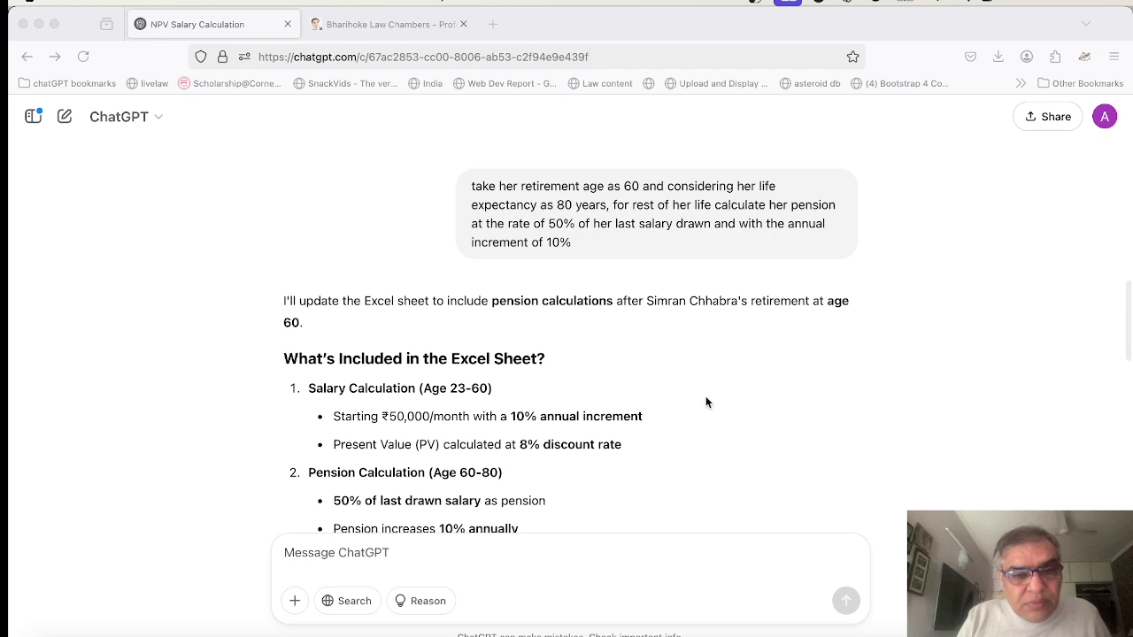
Step: Go through ChatGPT's summary of the pension calculations and open the downloaded salary and pension NPV workbook
scroll(706, 403, down, 3)
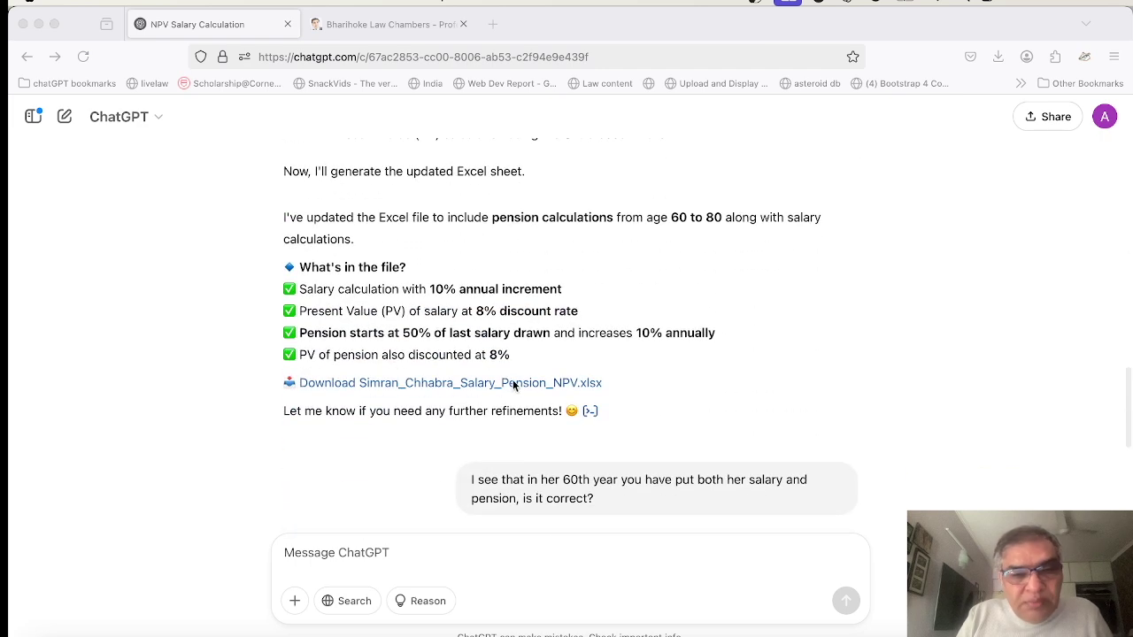
click(509, 383)
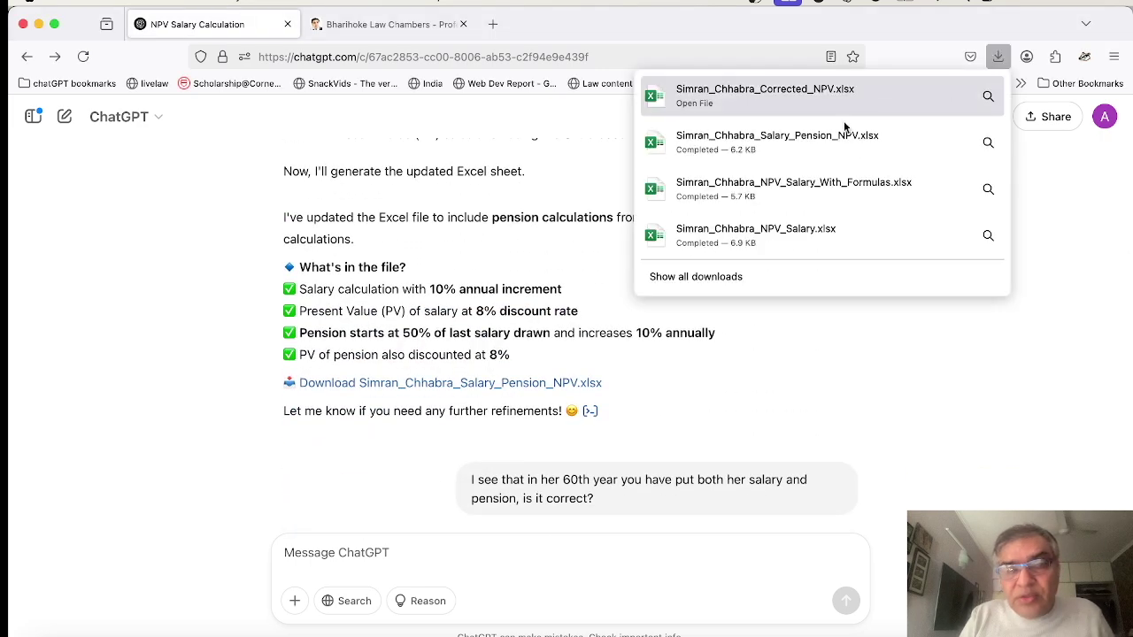
click(815, 134)
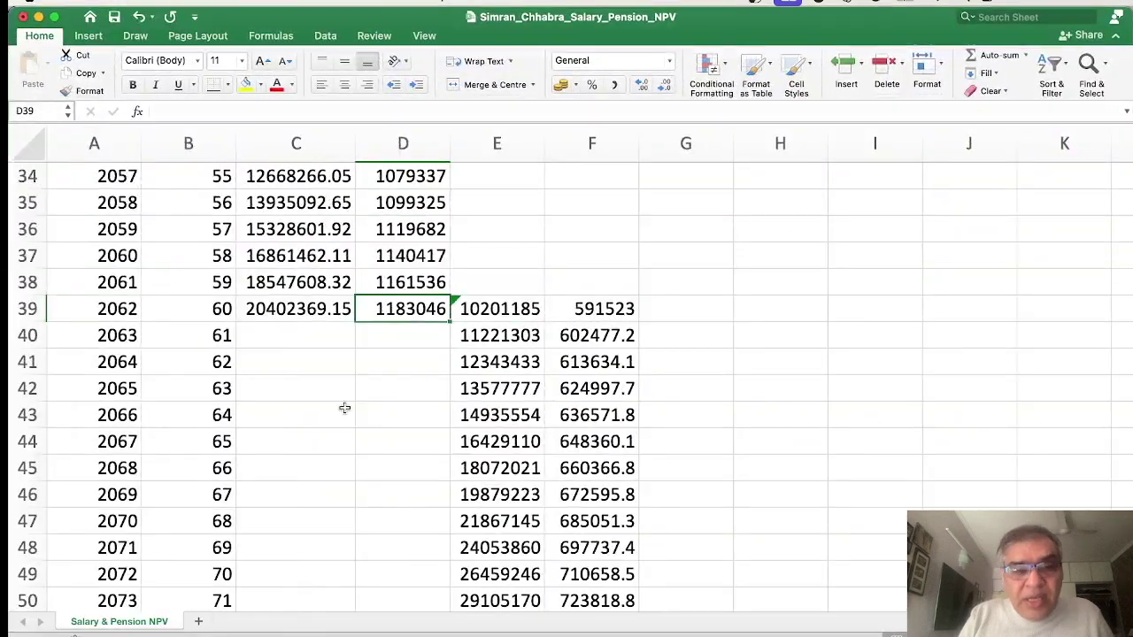
Step: Examine the salary and pension columns from the 2025 row down to the rows around age 60
scroll(345, 406, up, 5)
scroll(345, 406, up, 5)
scroll(319, 434, down, 3)
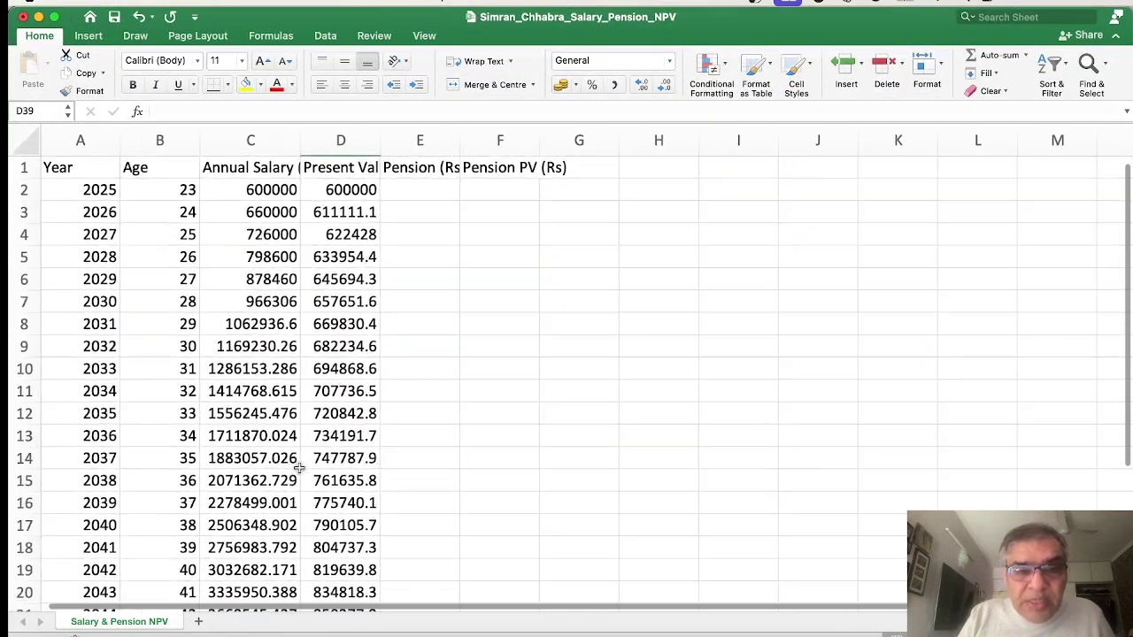
scroll(300, 468, down, 3)
scroll(300, 468, down, 5)
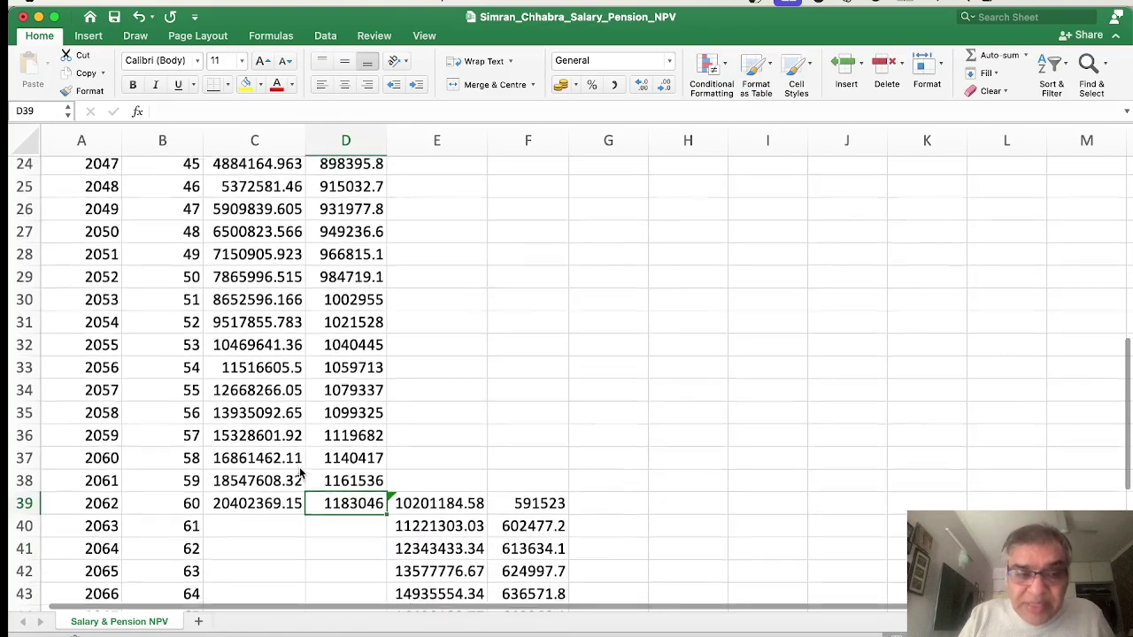
scroll(300, 476, up, 8)
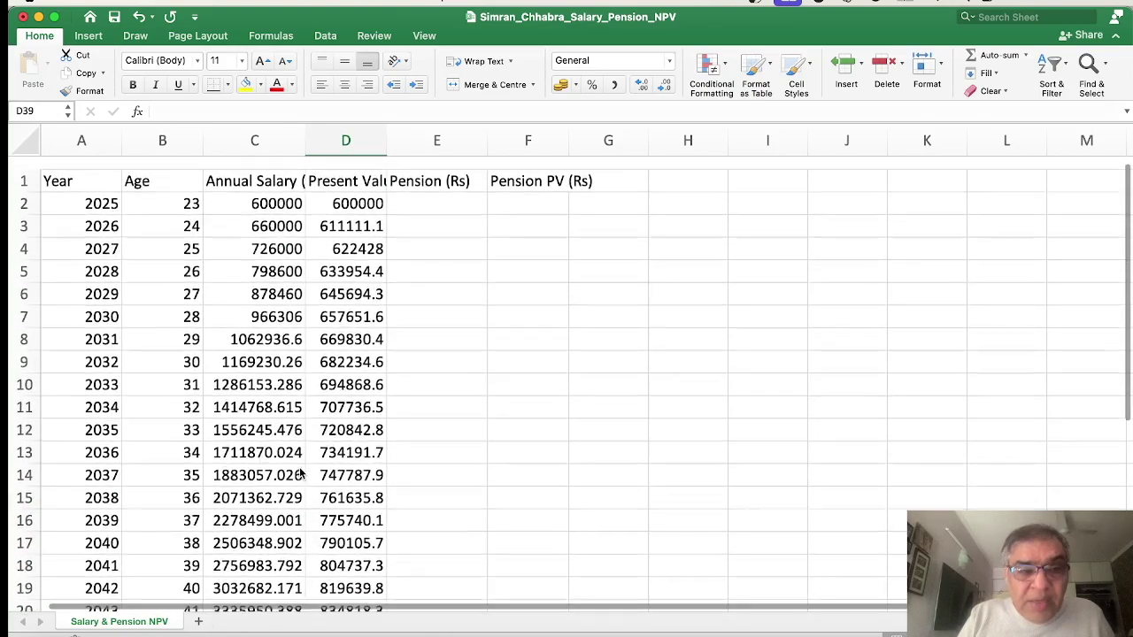
scroll(300, 475, down, 8)
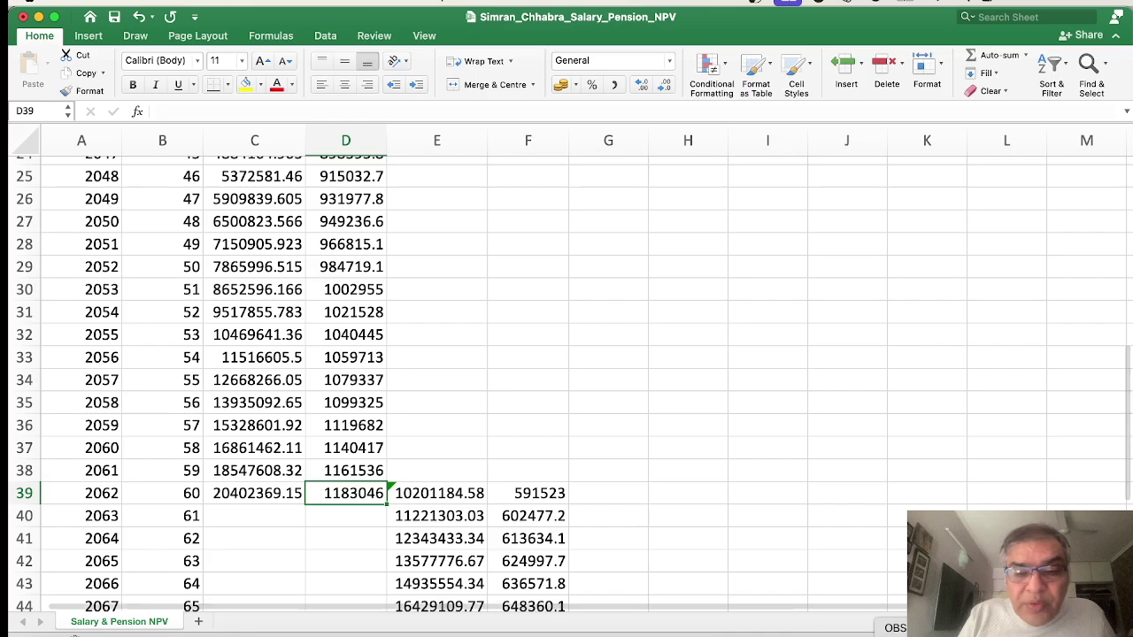
Step: Read the ChatGPT exchange about salary and pension both appearing in the 60th year, and compare it with the pension workbook's age 60 row
click(809, 630)
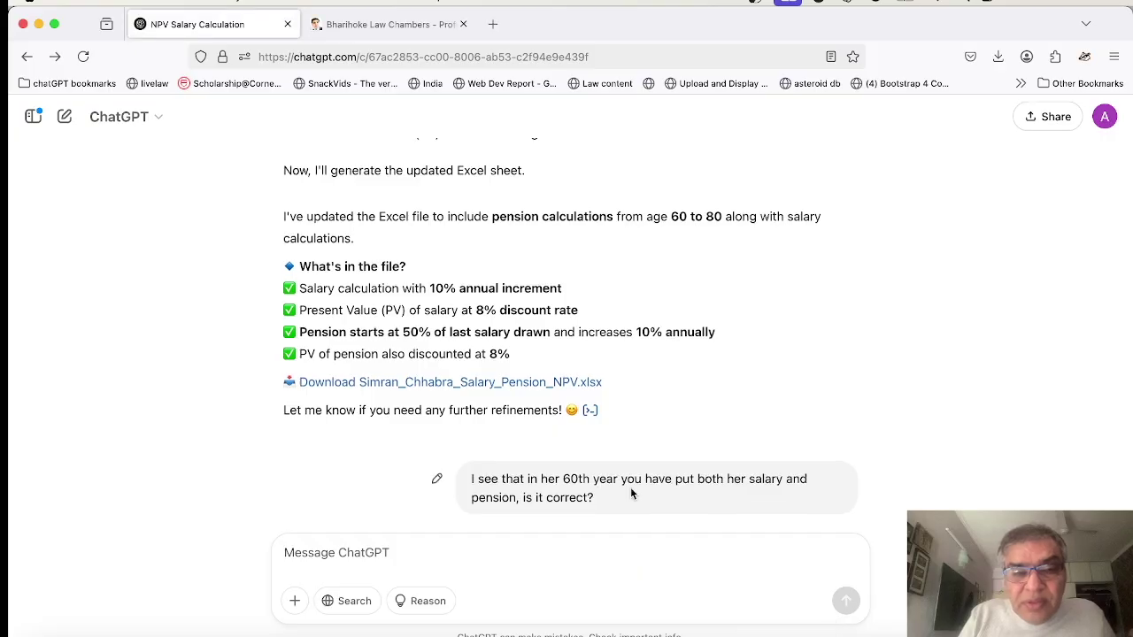
scroll(631, 493, down, 5)
scroll(631, 493, up, 5)
scroll(631, 493, down, 5)
scroll(514, 392, up, 1)
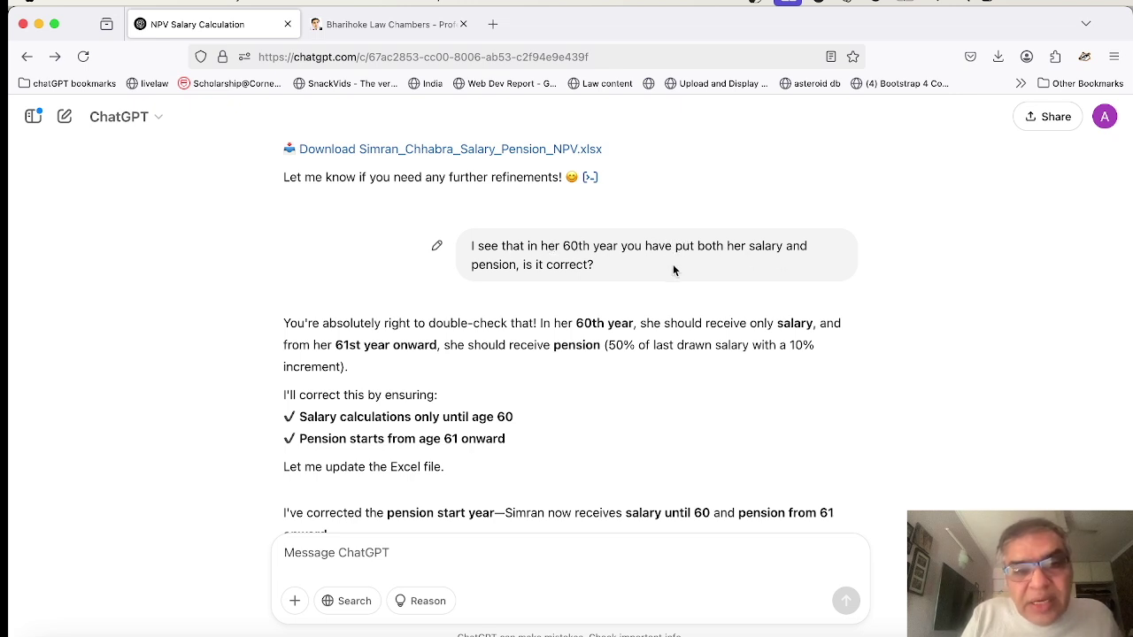
click(786, 635)
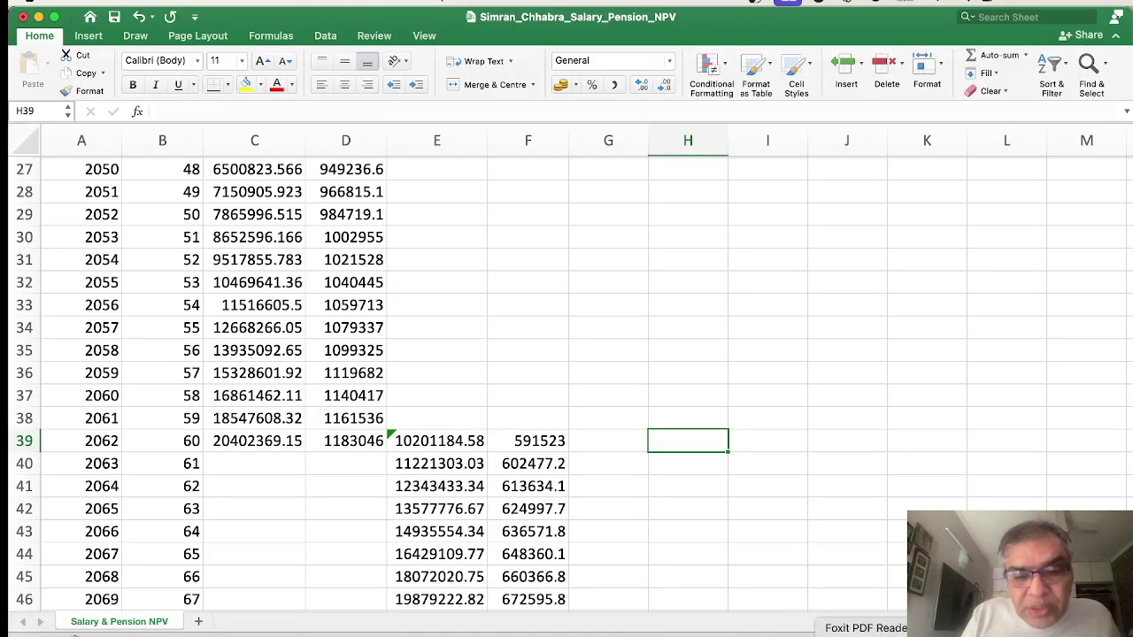
Step: Return to the ChatGPT conversation, open the downloaded corrected NPV workbook, and check at which age salary ends and pension starts
click(813, 632)
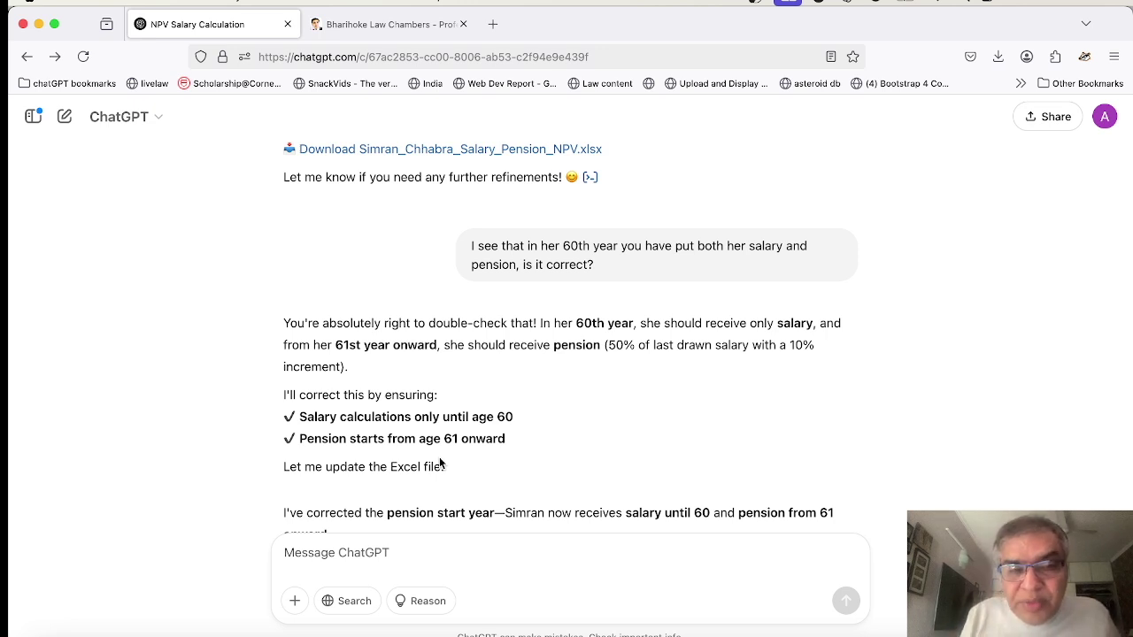
scroll(562, 461, down, 4)
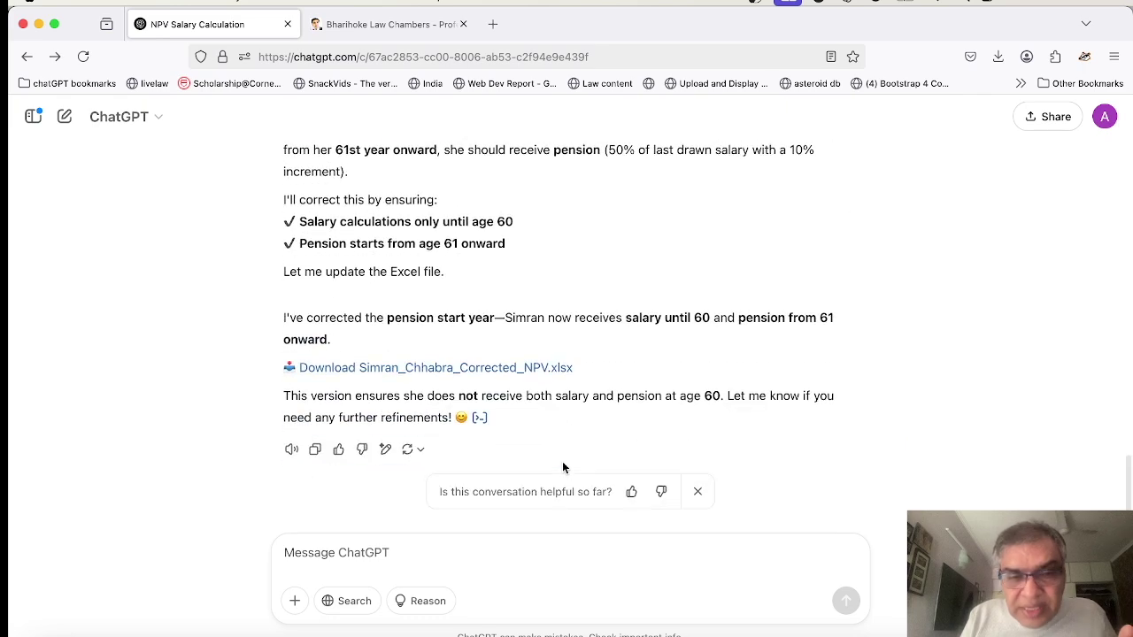
click(1000, 58)
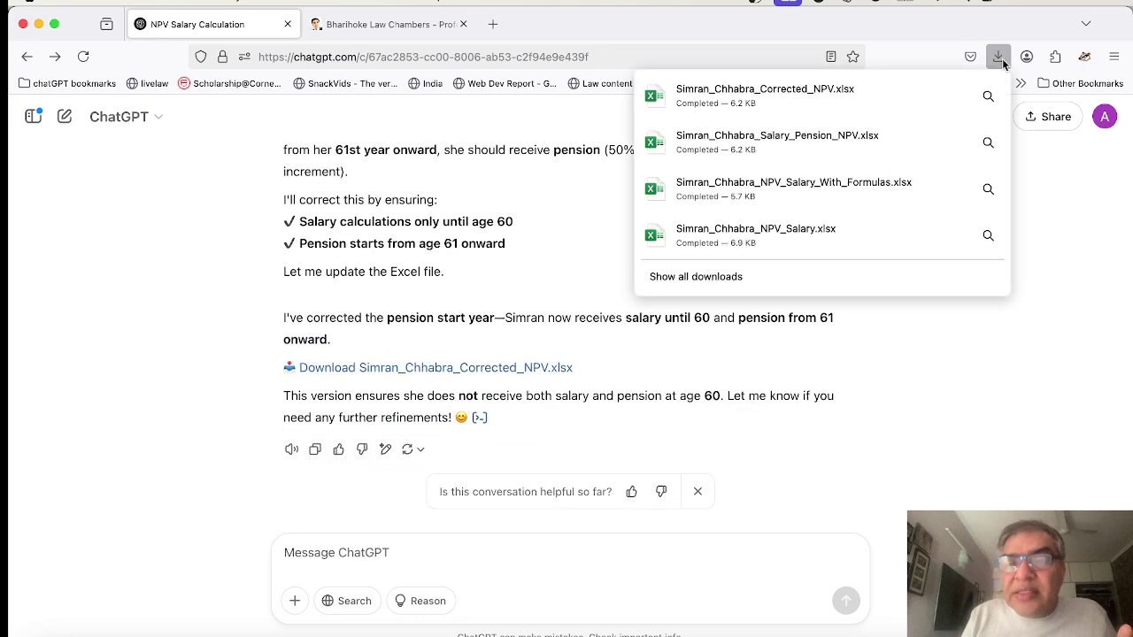
click(845, 100)
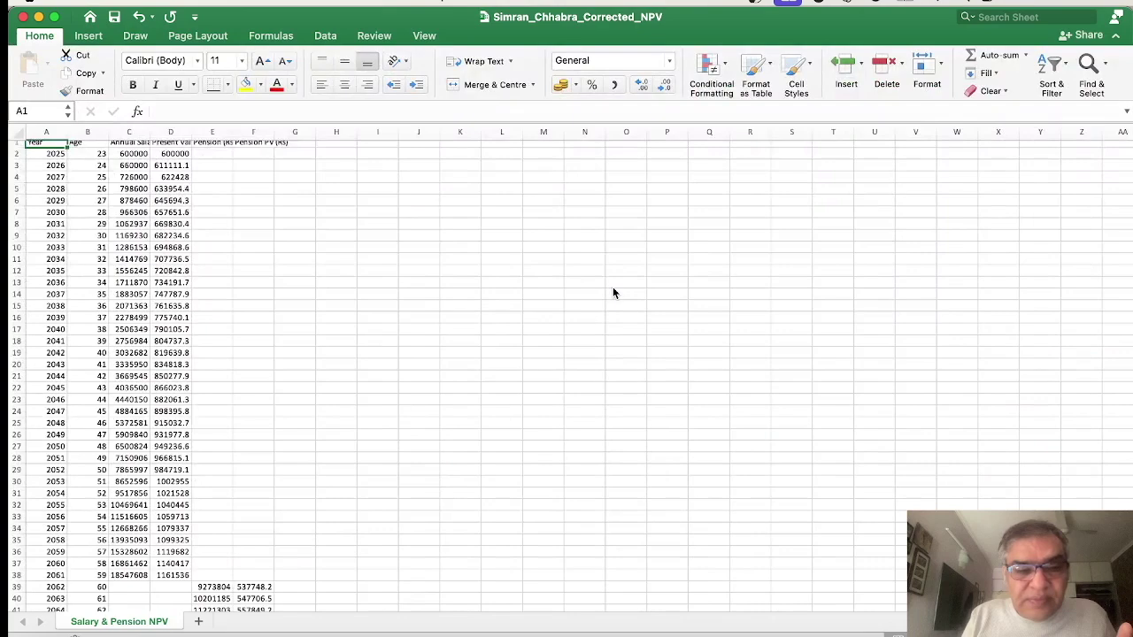
scroll(615, 292, down, 10)
scroll(614, 292, up, 3)
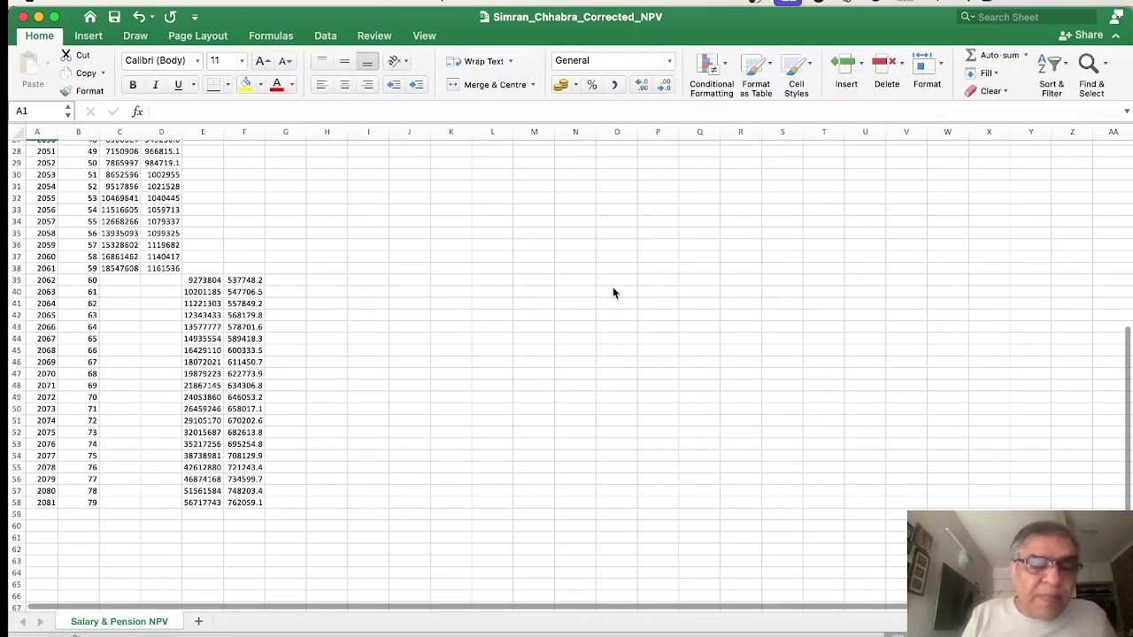